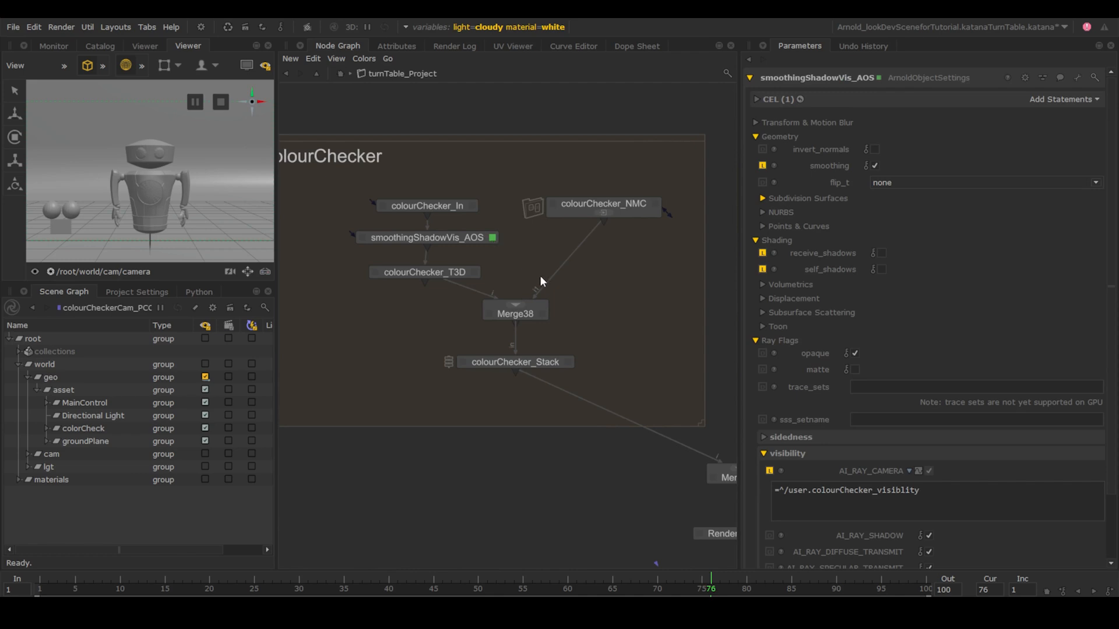
Examine the visibility settings of smoothingShadowVis_AOS and the transform parameters of colourChecker_T3D.
scroll(833, 495, "down", 3)
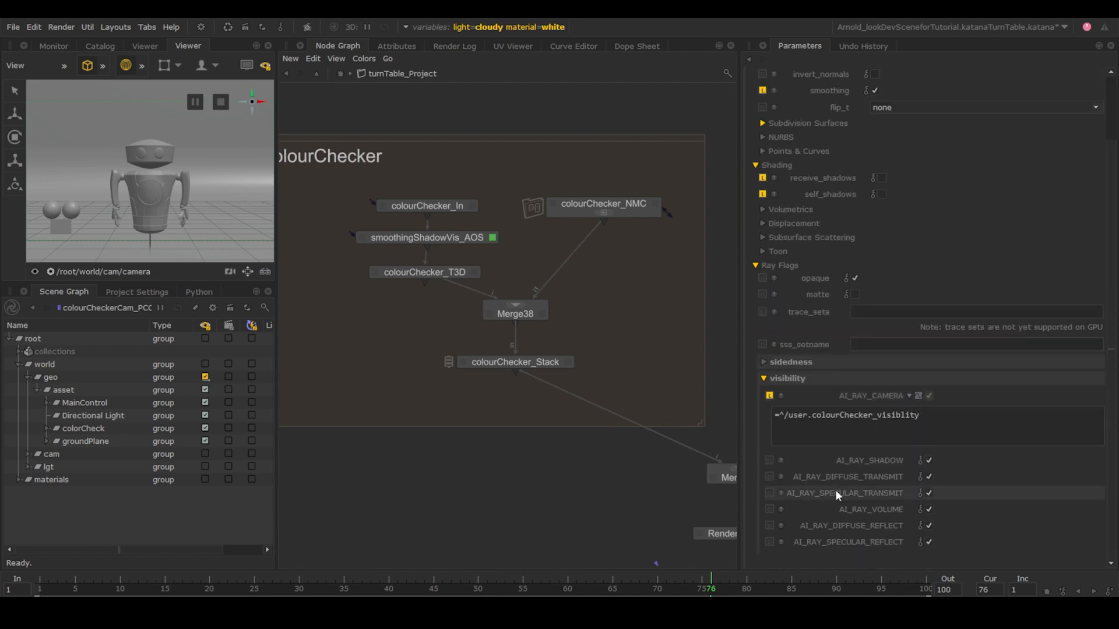
left_click(474, 275)
left_click(474, 274)
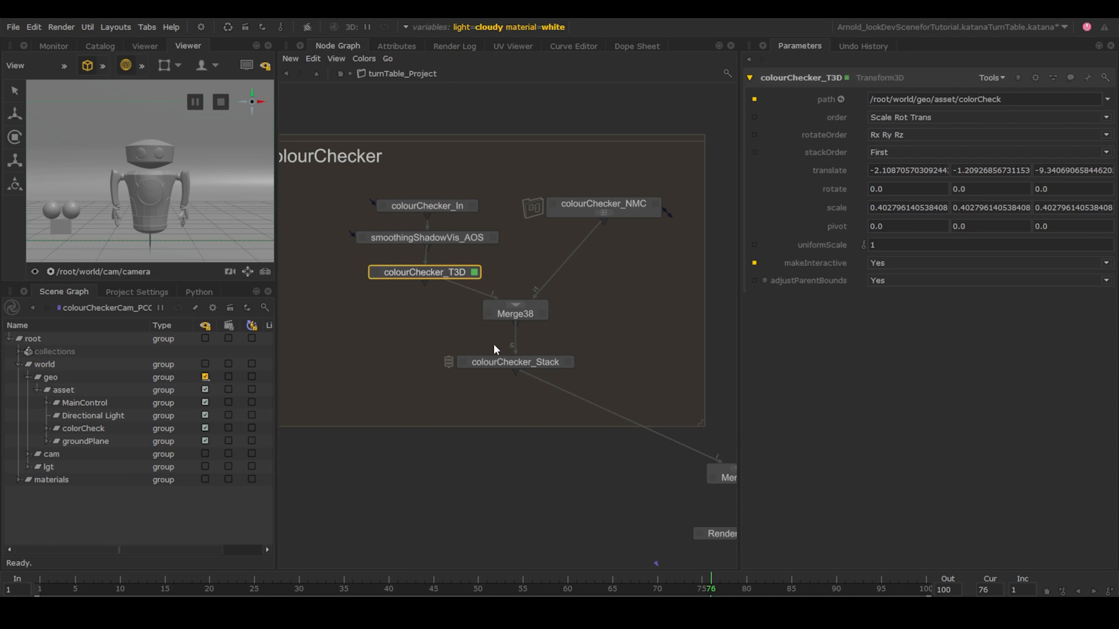
Review the constraint parameters of the assetCam_DC, colourCheckerCam_PCC and turnTable_CR nodes at the end of the graph.
middle_click_drag(574, 471, 362, 157)
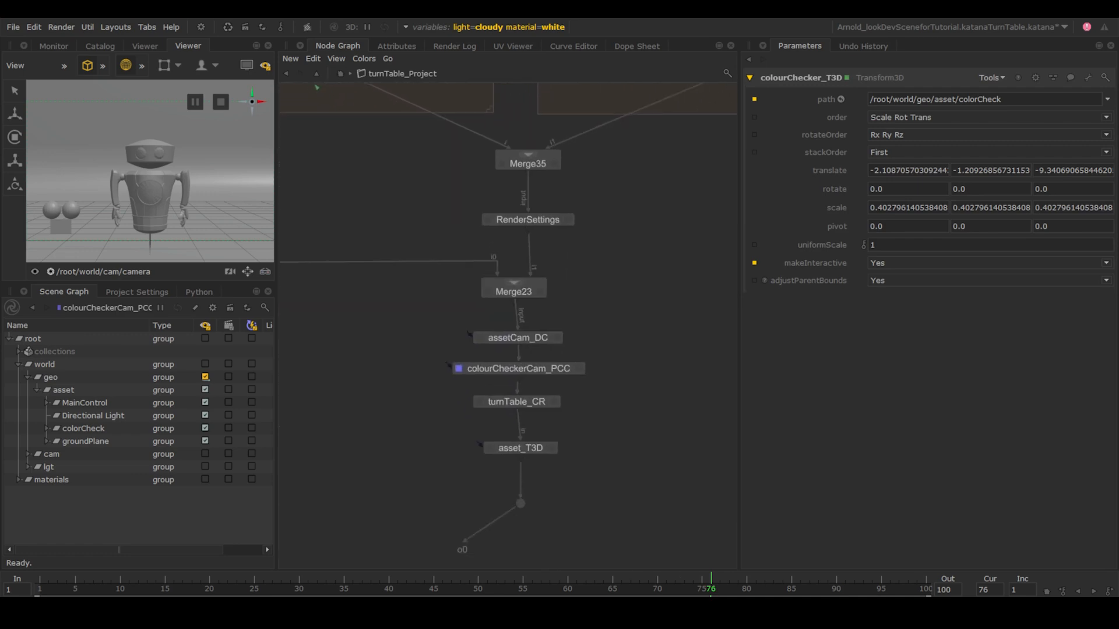
left_click(556, 337)
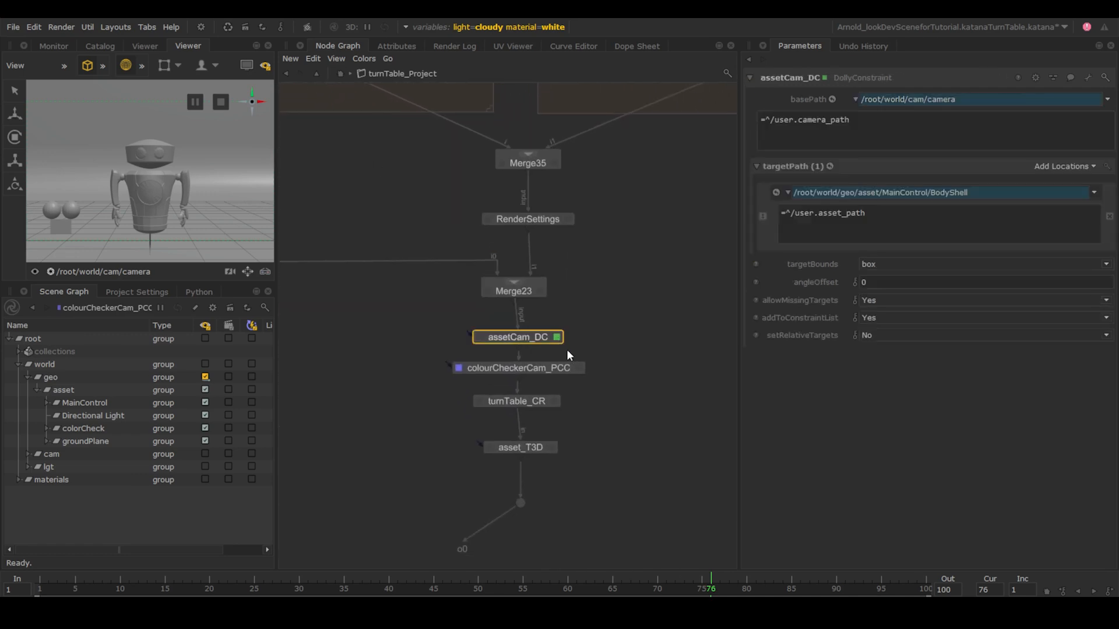
left_click(578, 368)
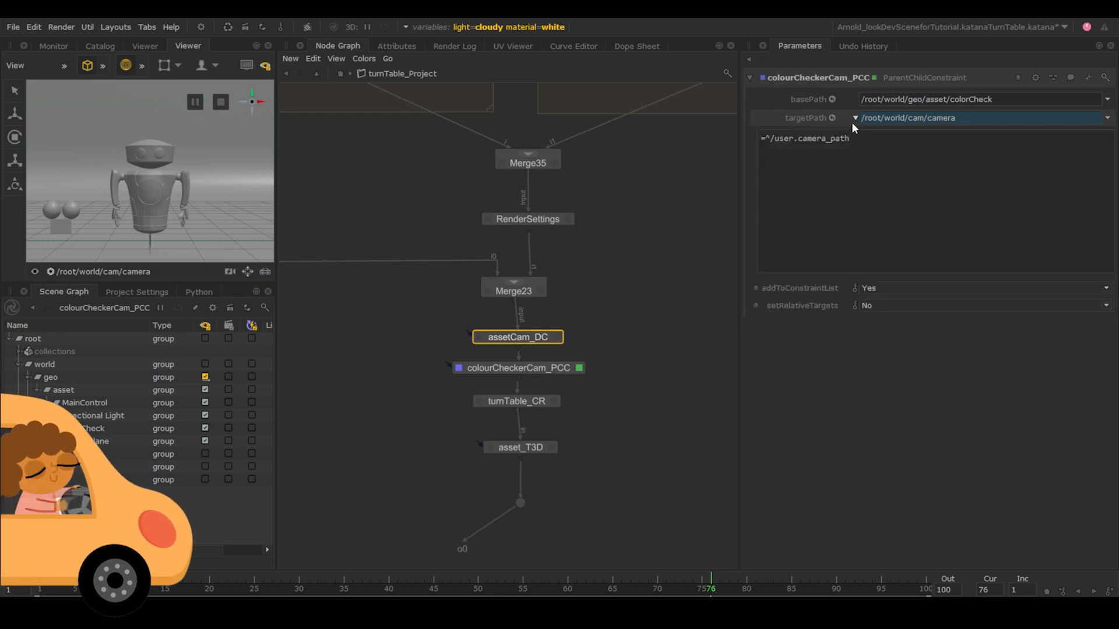
left_click(554, 402)
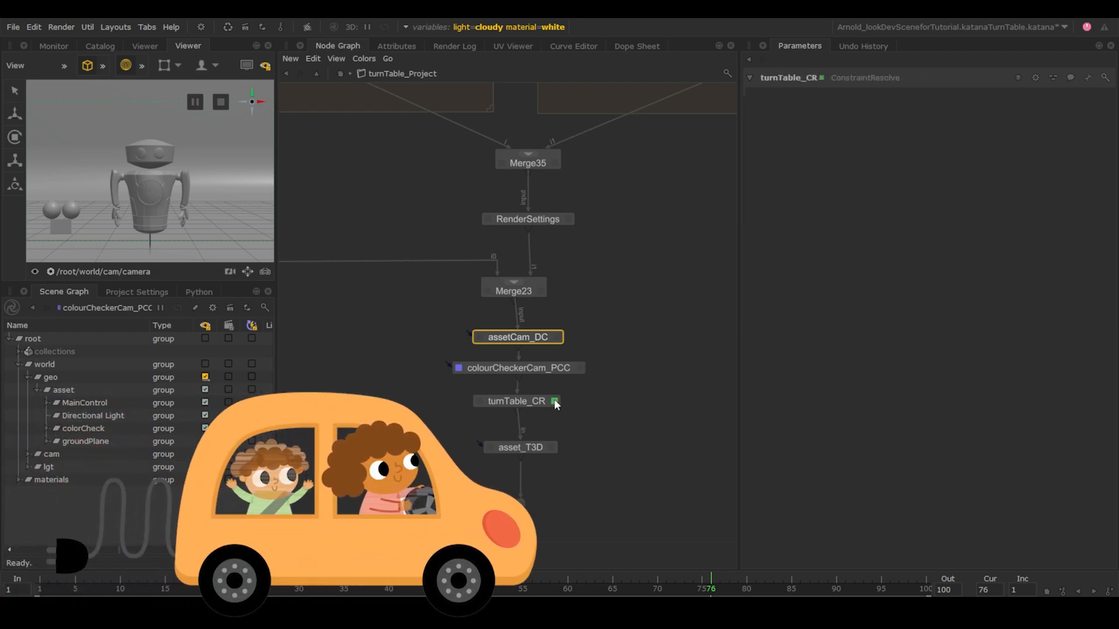
Inspect the asset_T3D node's parameters, expanding the expressions behind its Y rotation and its path.
left_click(553, 448)
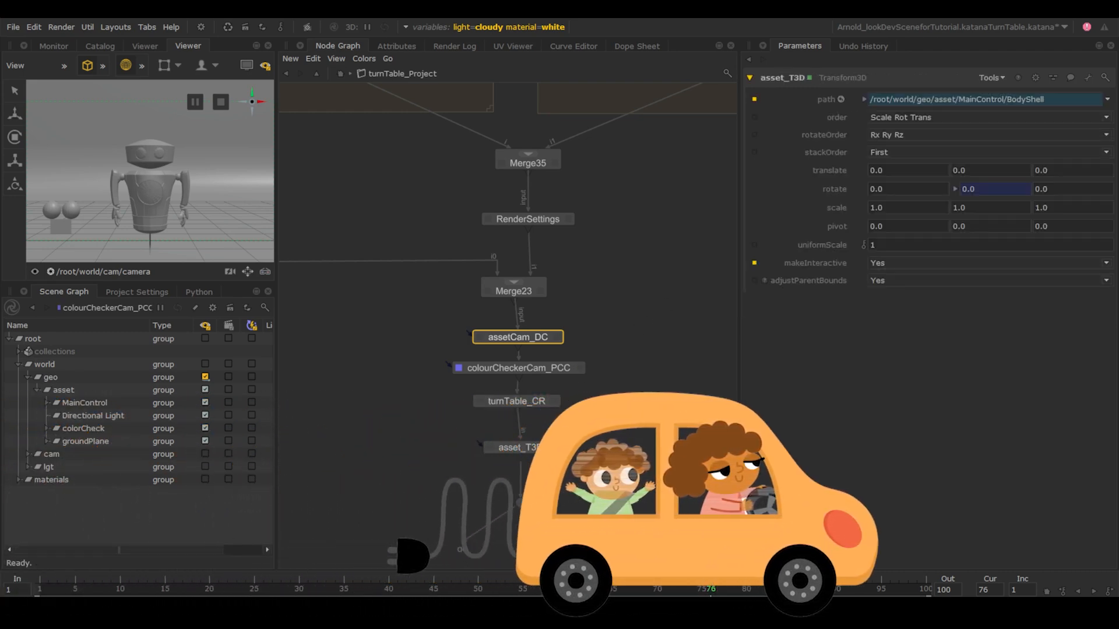
left_click(954, 189)
left_click(864, 100)
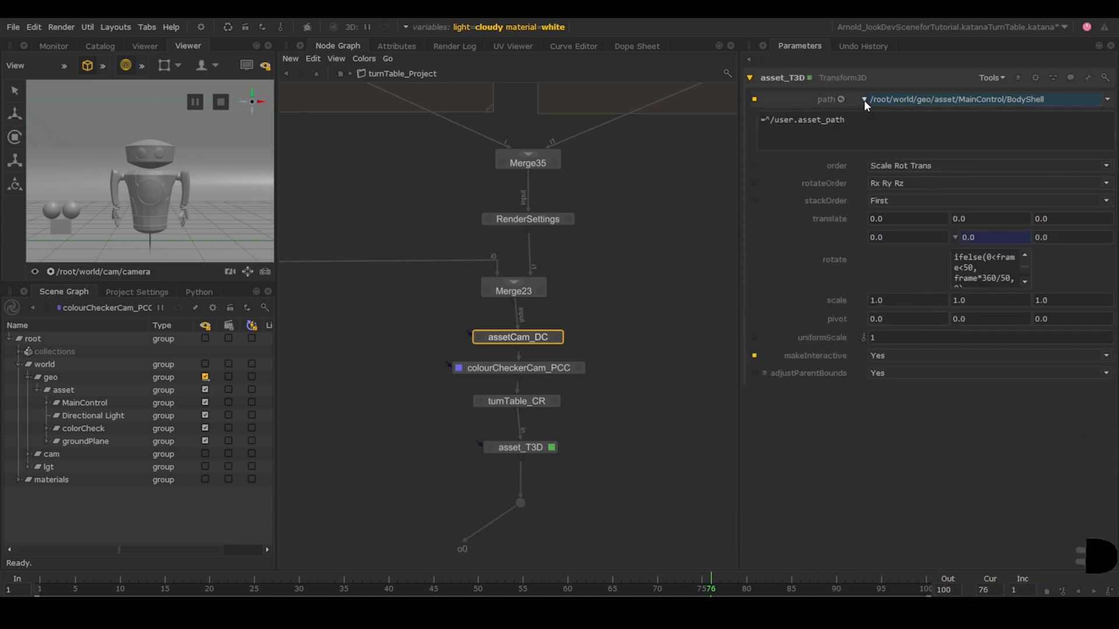
right_click_drag(689, 203, 604, 180, "alt")
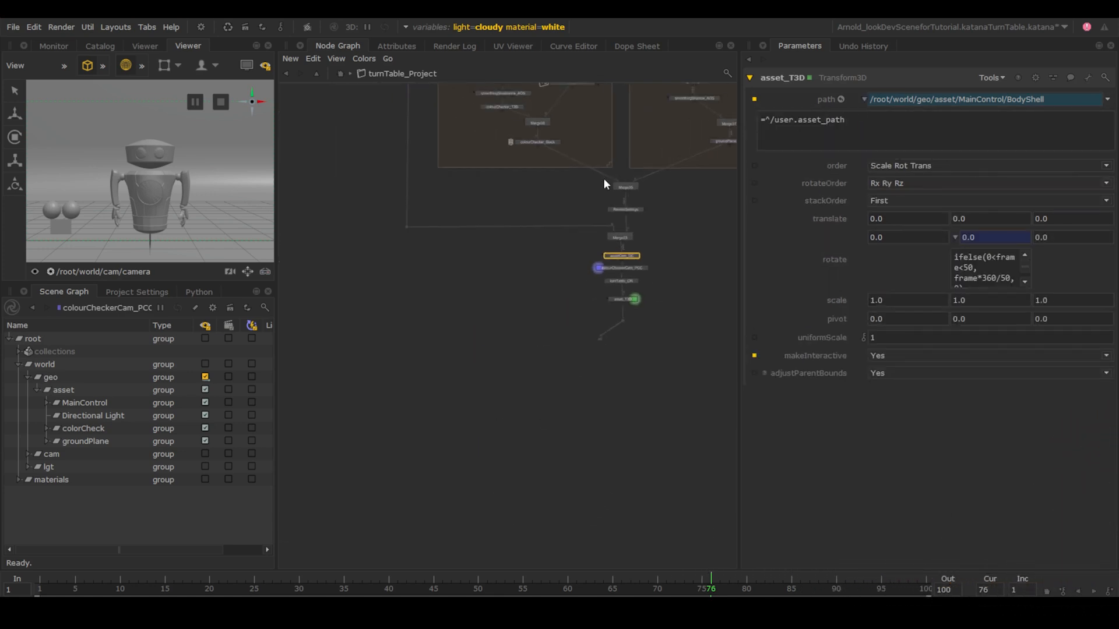
middle_click_drag(604, 184, 534, 287)
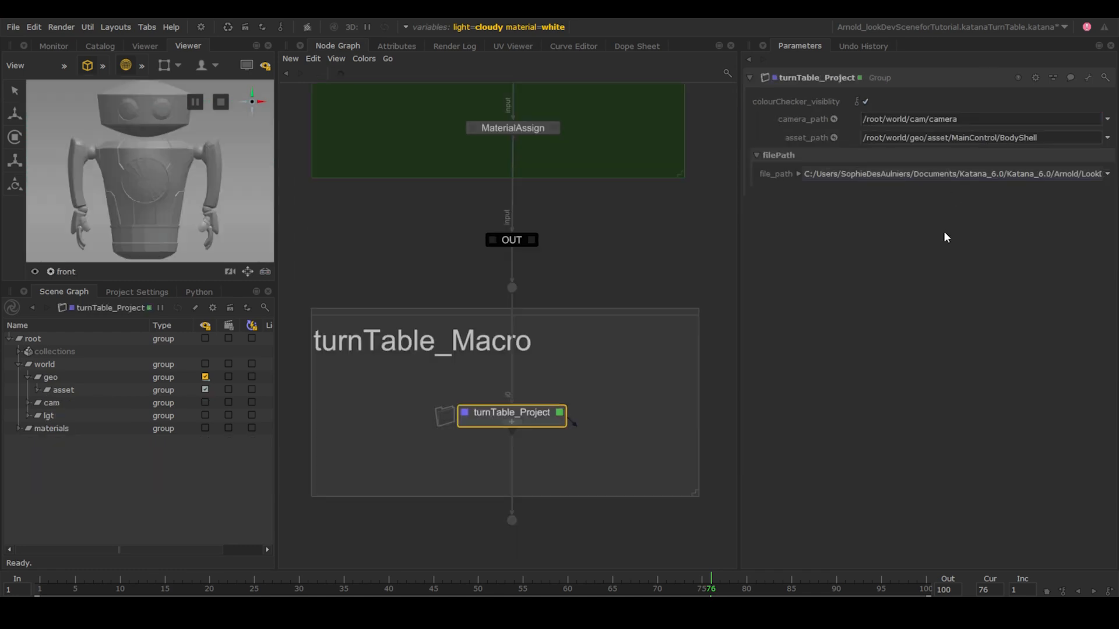
Show the finished turnTable_Project group's user parameters in edit mode and check the widget type of colourChecker_visiblity.
key("space")
left_click(1087, 78)
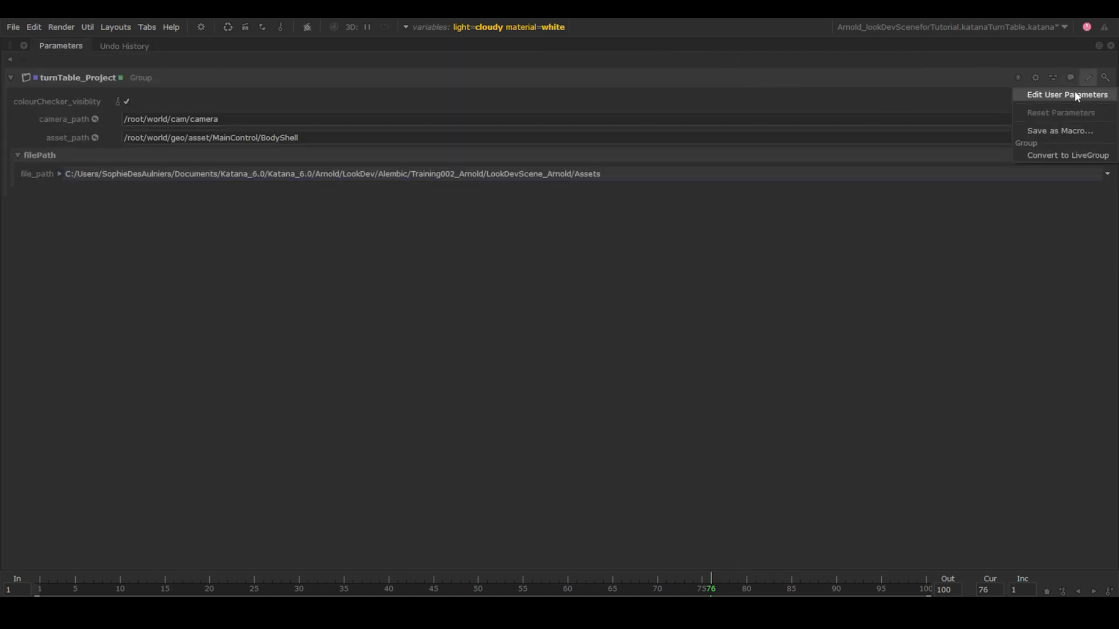
left_click(1071, 93)
left_click(39, 126)
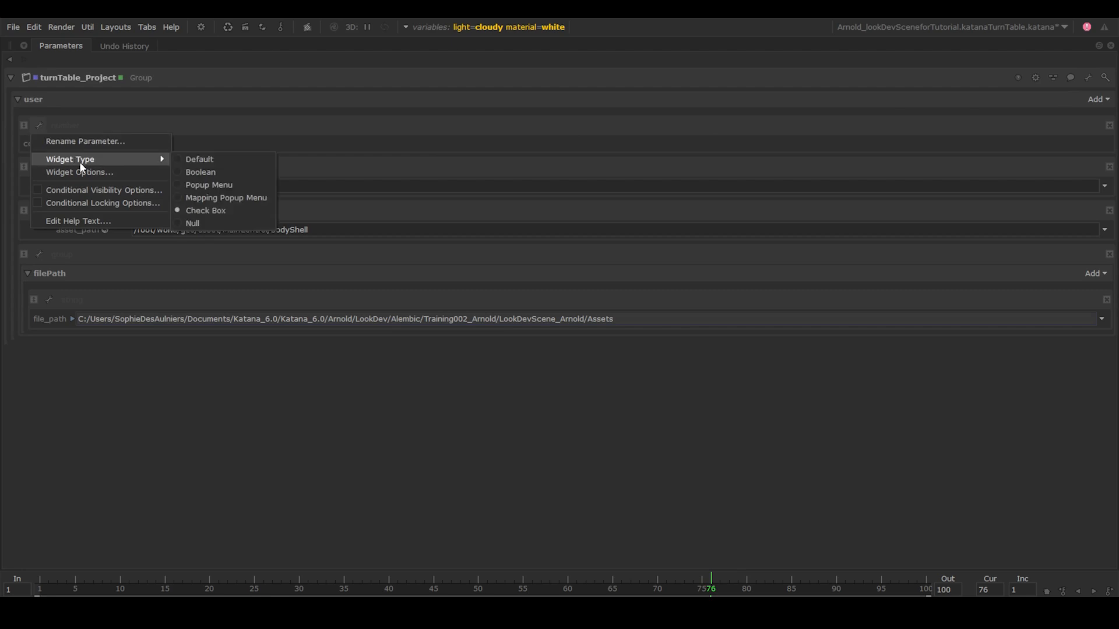
left_click(249, 118)
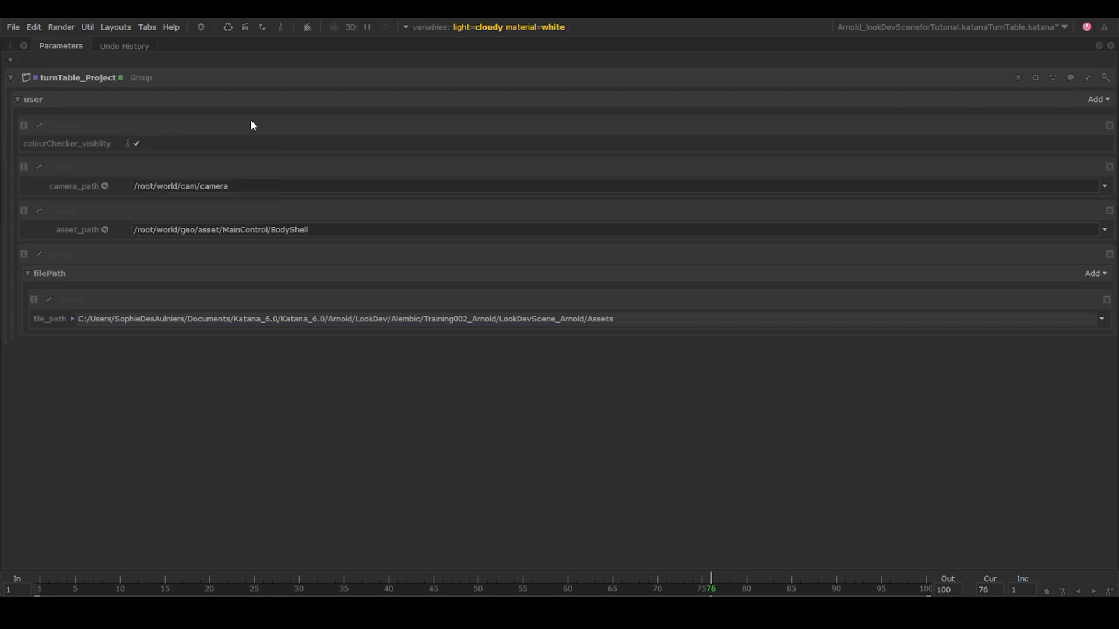
left_click(137, 144)
Check the widget types assigned to camera_path, asset_path, the filePath group and file_path.
left_click(39, 167)
mouse_move(114, 199)
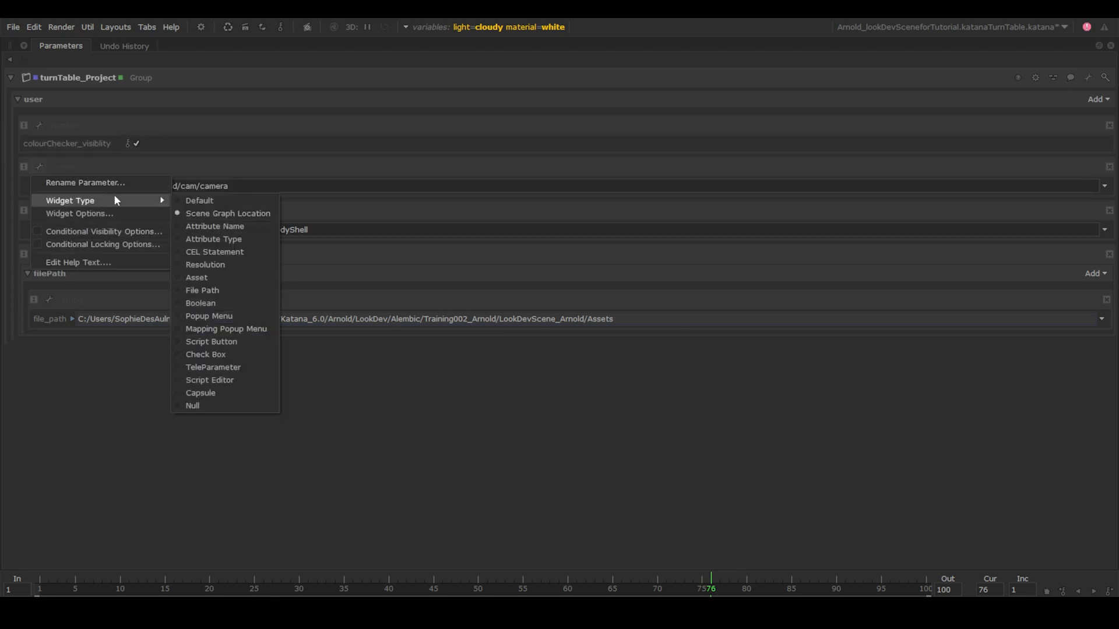
left_click(202, 213)
left_click(39, 210)
mouse_move(127, 243)
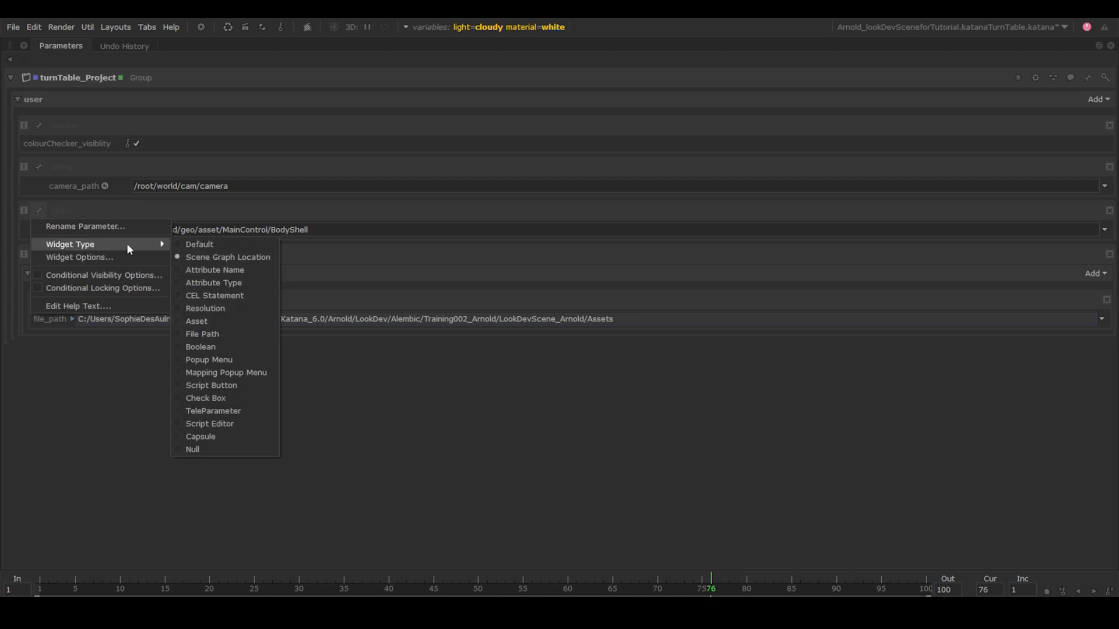
left_click(223, 258)
left_click(39, 254)
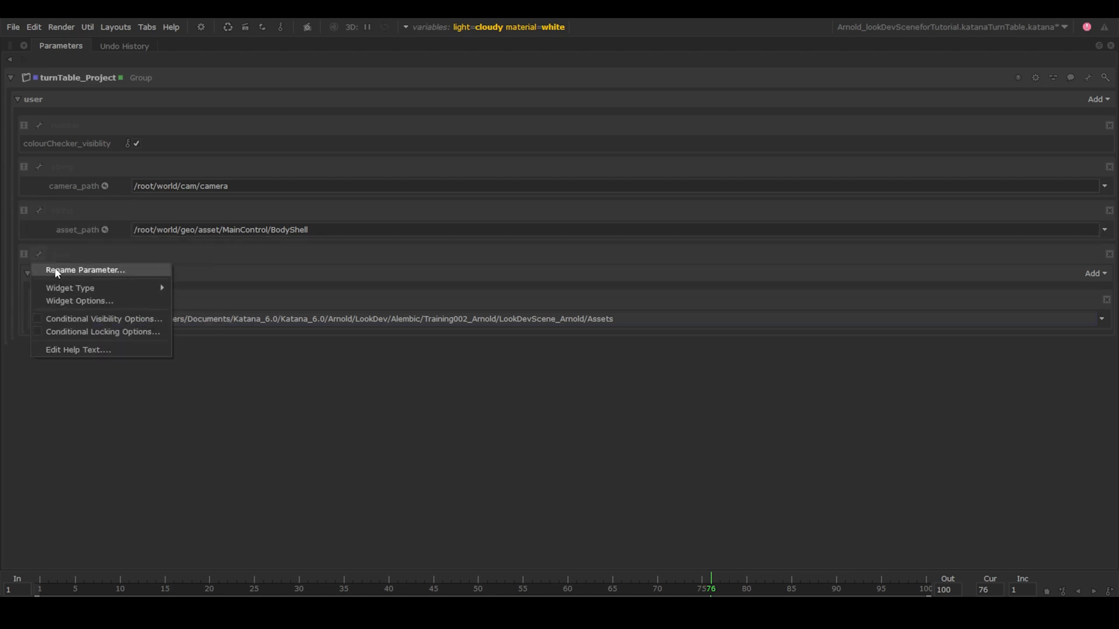
mouse_move(76, 288)
left_click(183, 284)
left_click(49, 299)
mouse_move(87, 330)
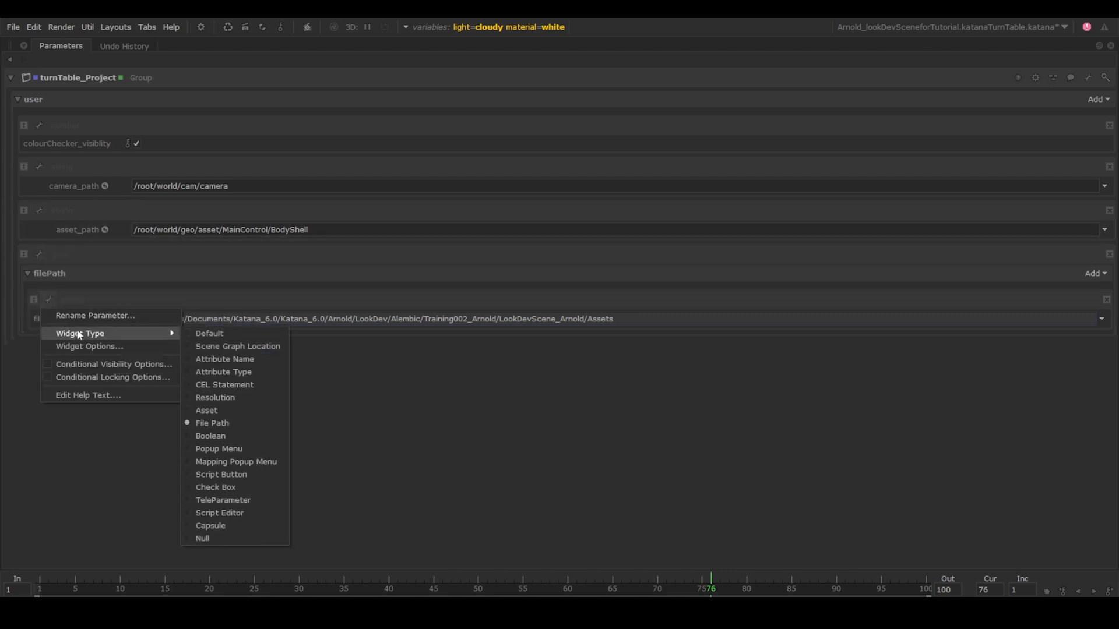
left_click(217, 424)
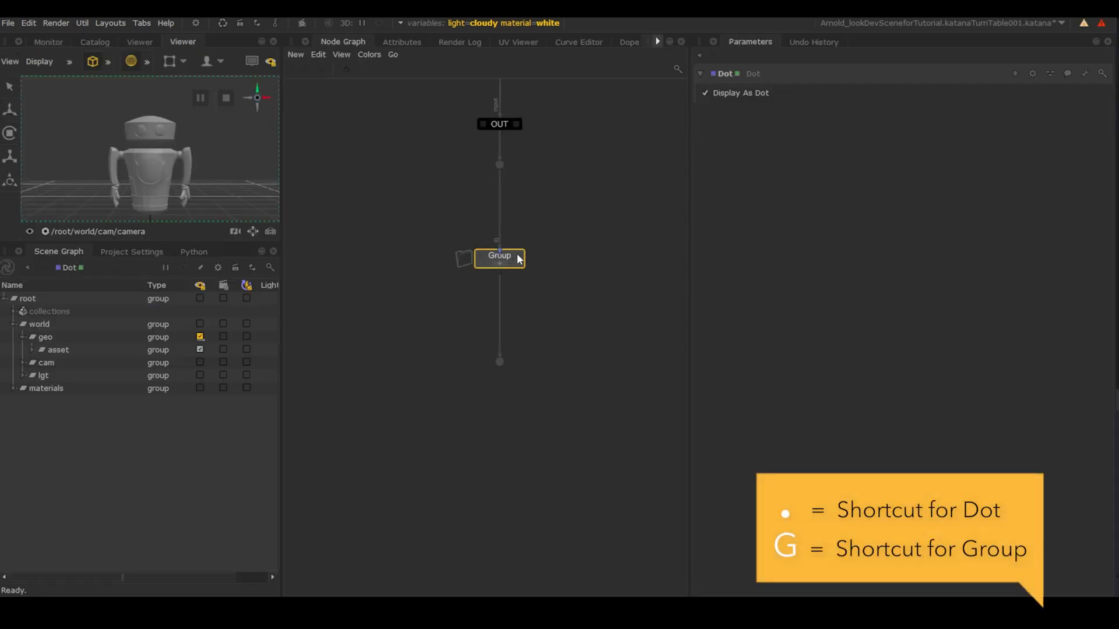
Open the new Group node's parameters and make its user parameters editable.
left_click(519, 257)
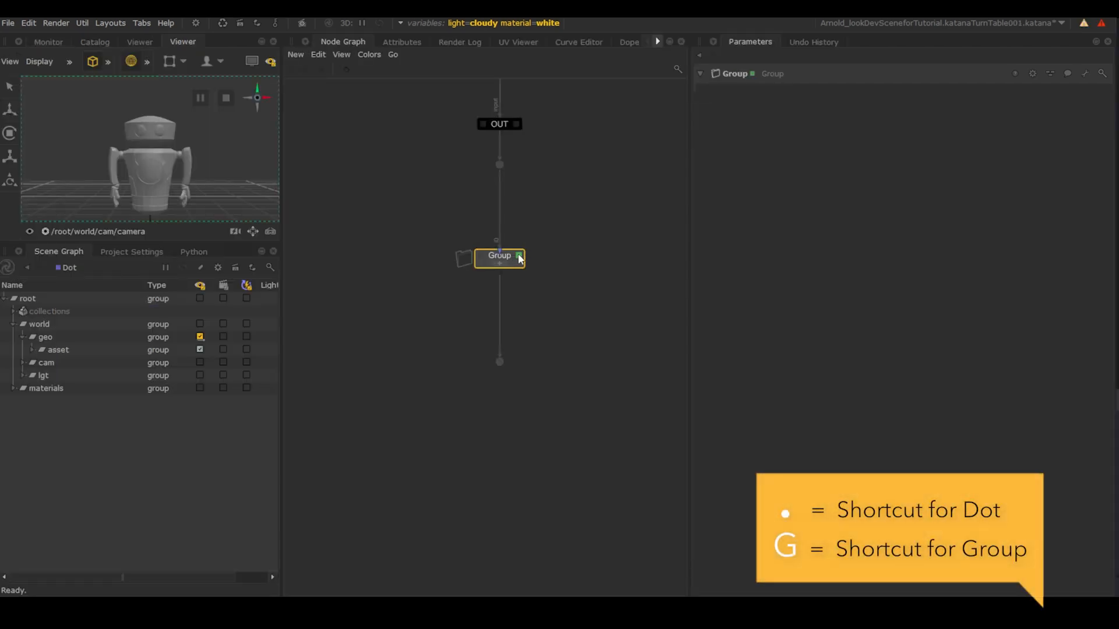
left_click(1087, 72)
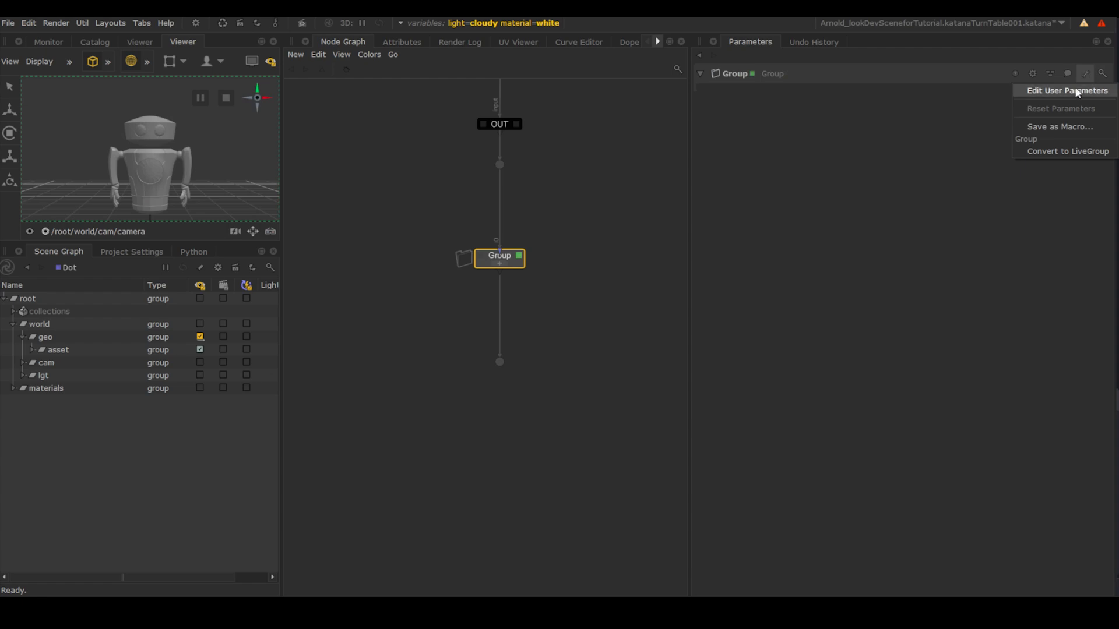
left_click(1074, 90)
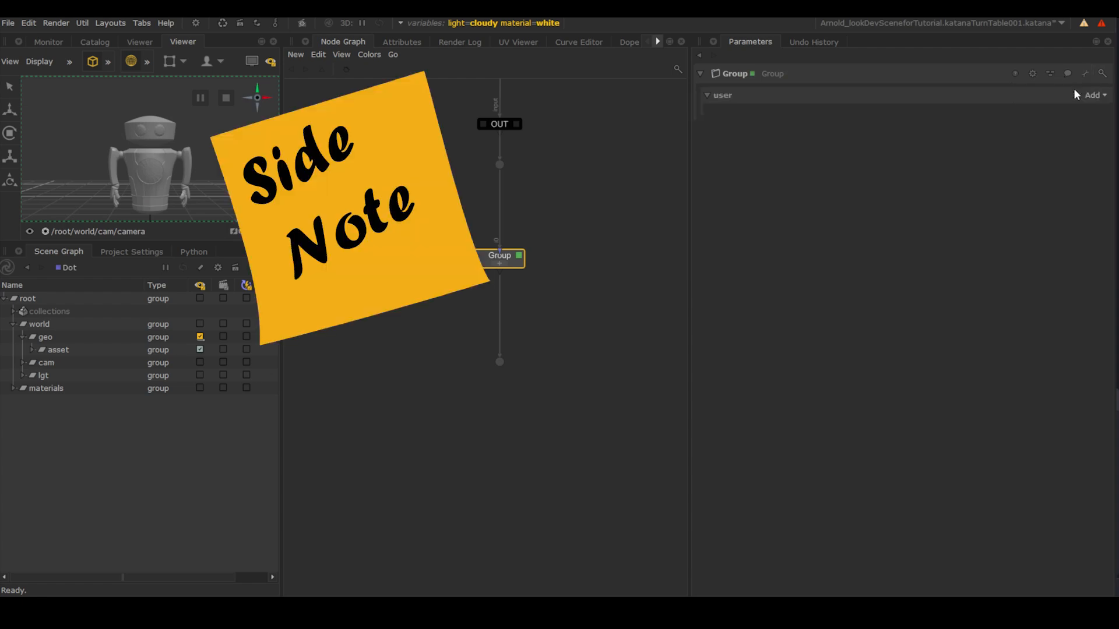
Rename the Group node to turnTable_Project.
left_click(744, 75)
type("turnTable")
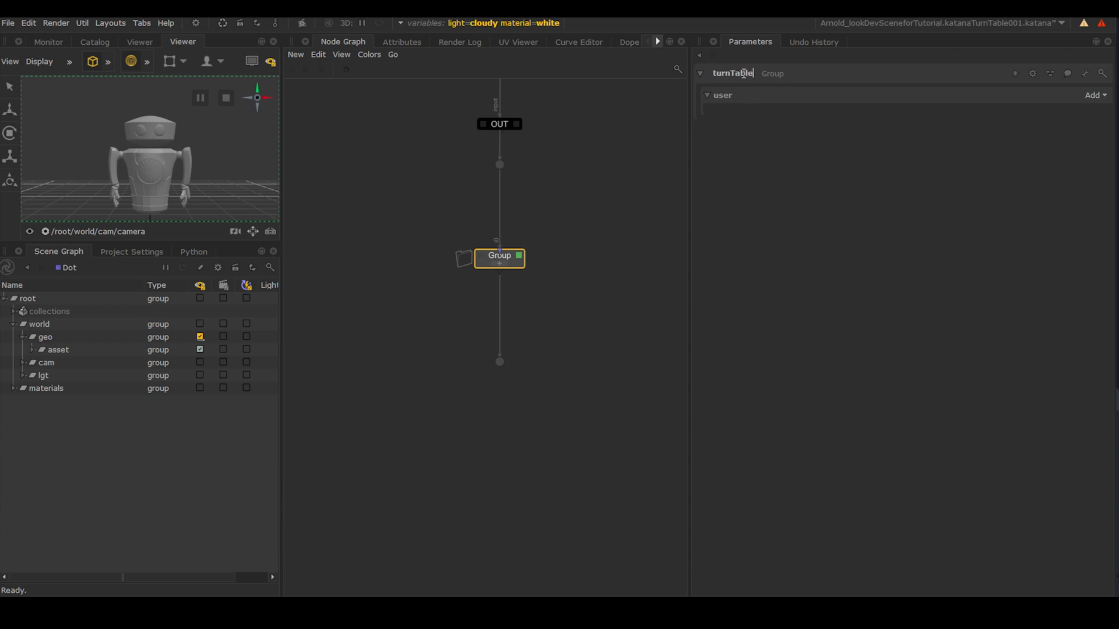
type("_Project")
key("Return")
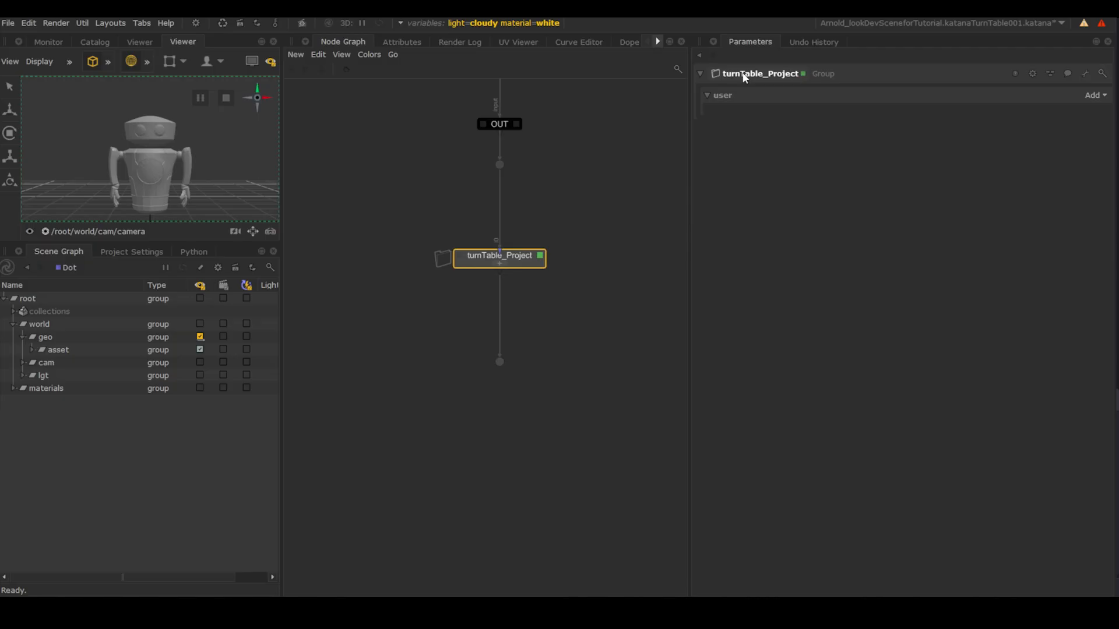
Add a Number user parameter to turnTable_Project and set its widget type to Check Box.
left_click(1090, 96)
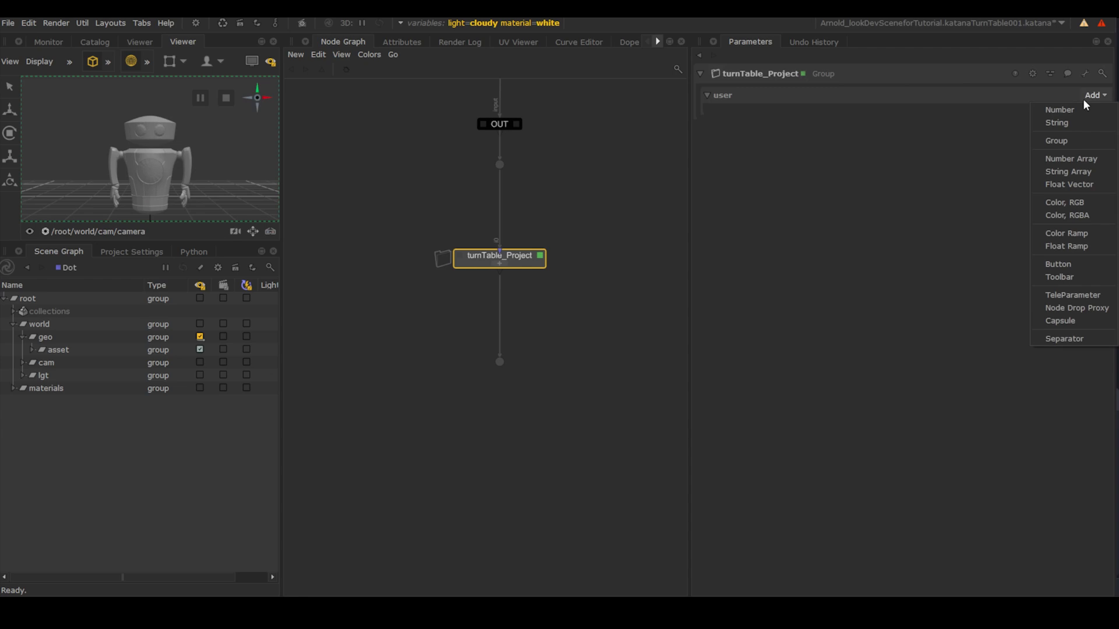
left_click(1077, 109)
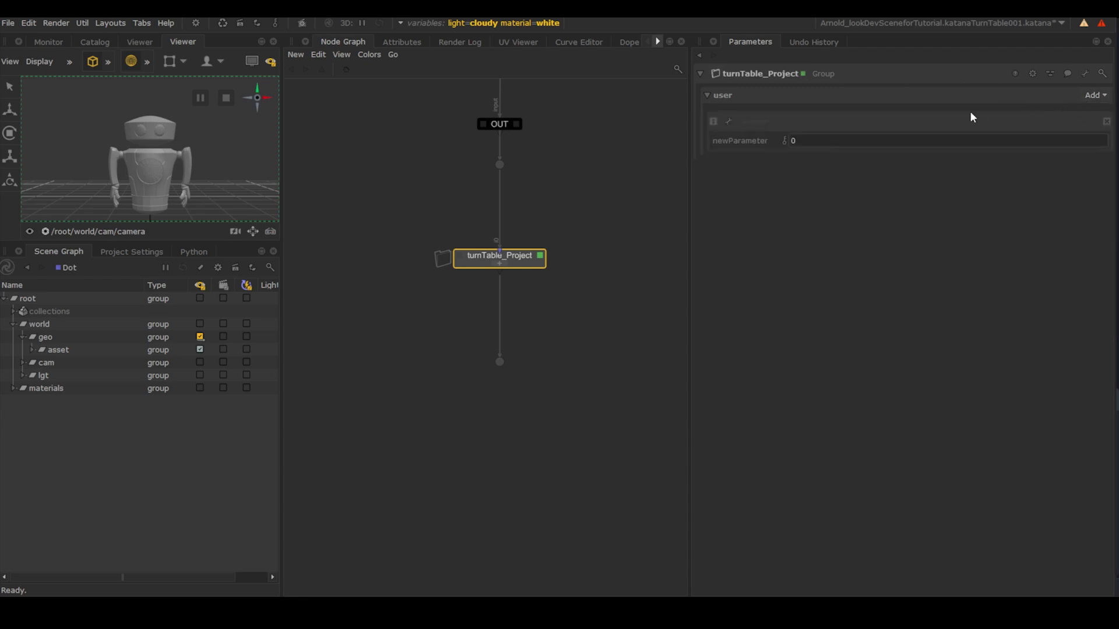
left_click(727, 124)
mouse_move(749, 158)
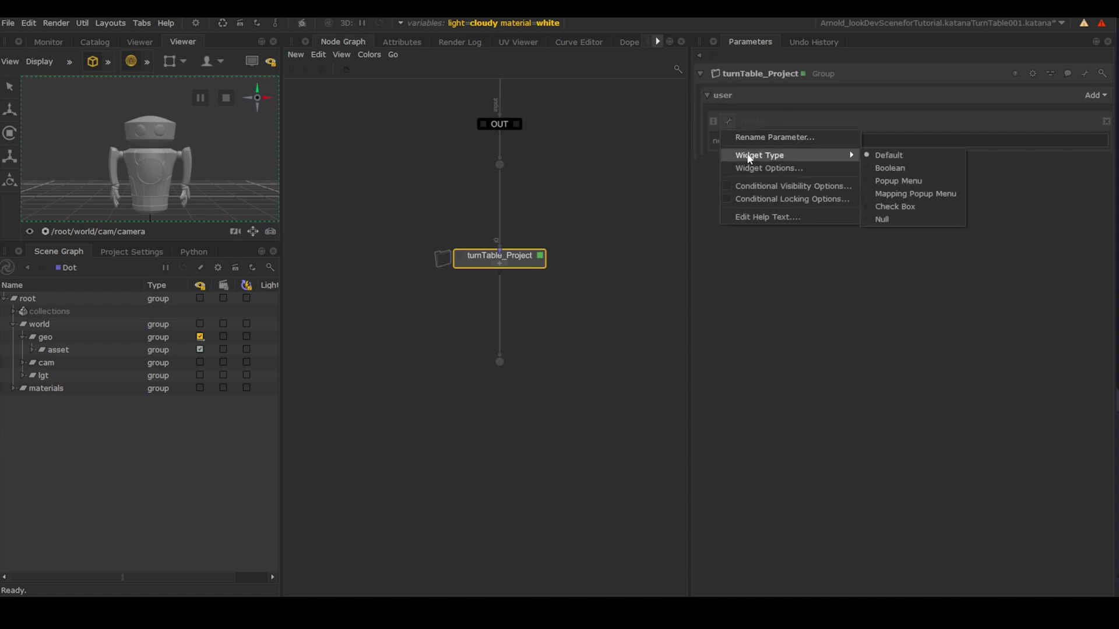
left_click(890, 208)
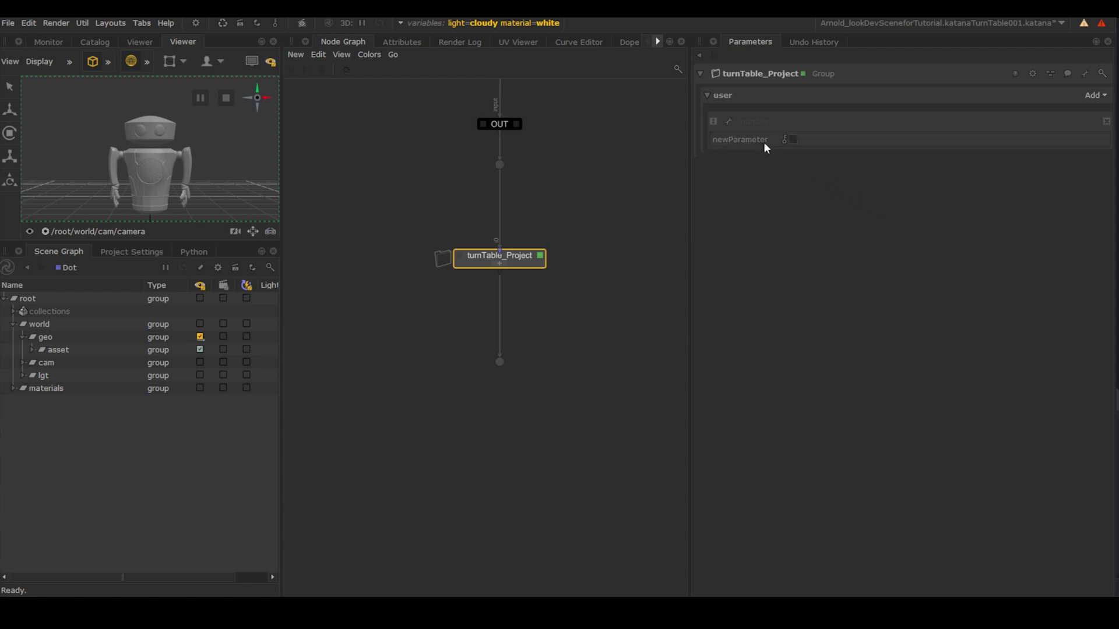
Rename the new check box parameter to colourChecker_visibility.
left_click(736, 122)
left_click(749, 135)
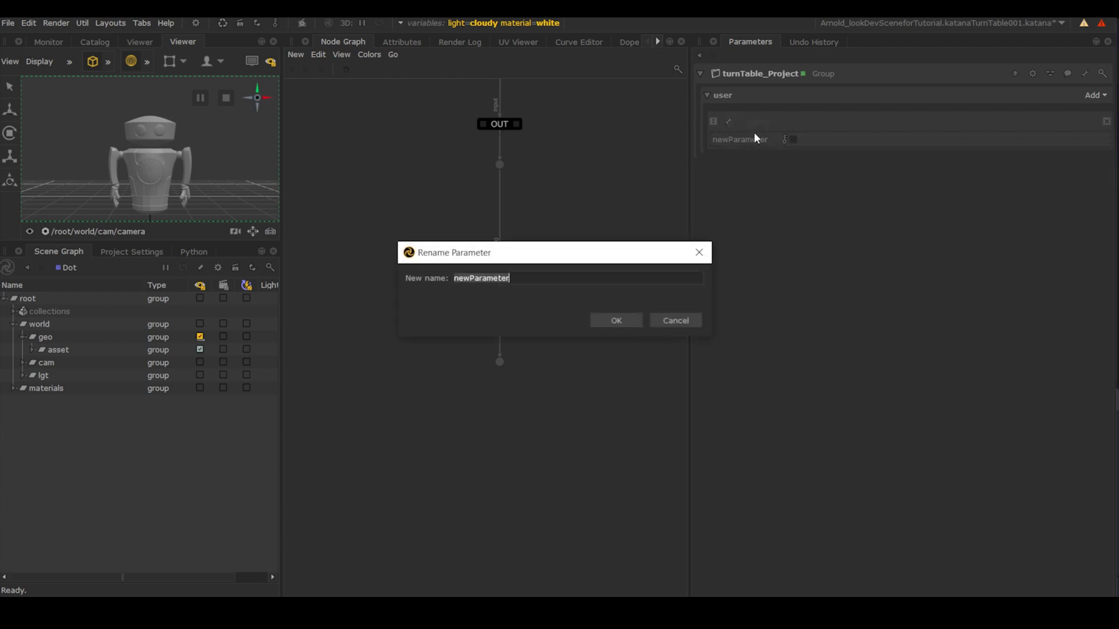
type("colourChecker")
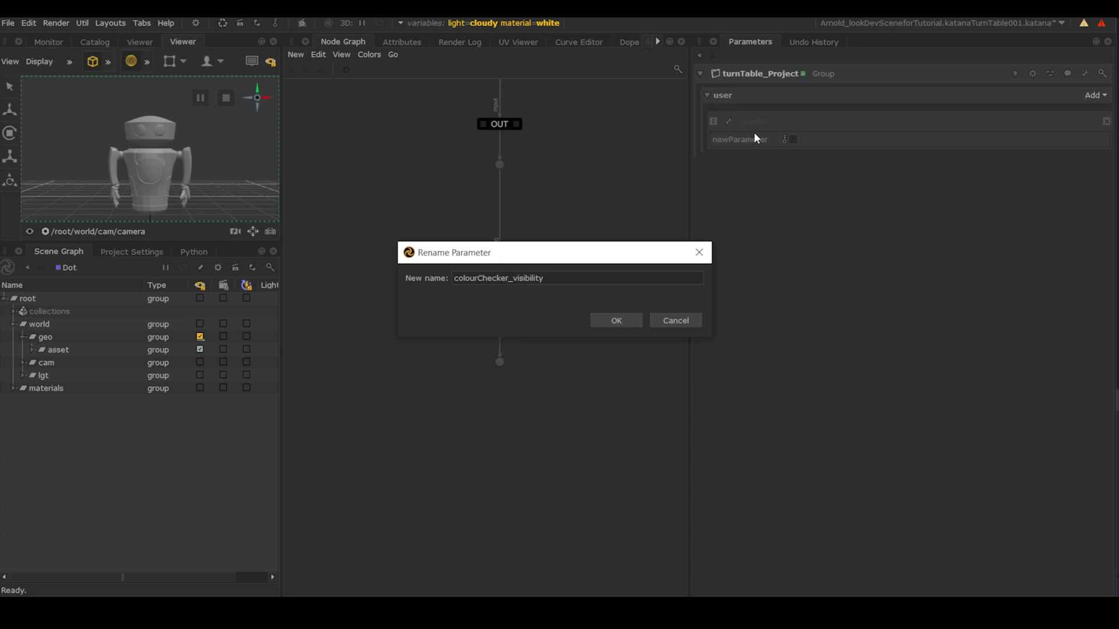
type("_visibility")
left_click(616, 320)
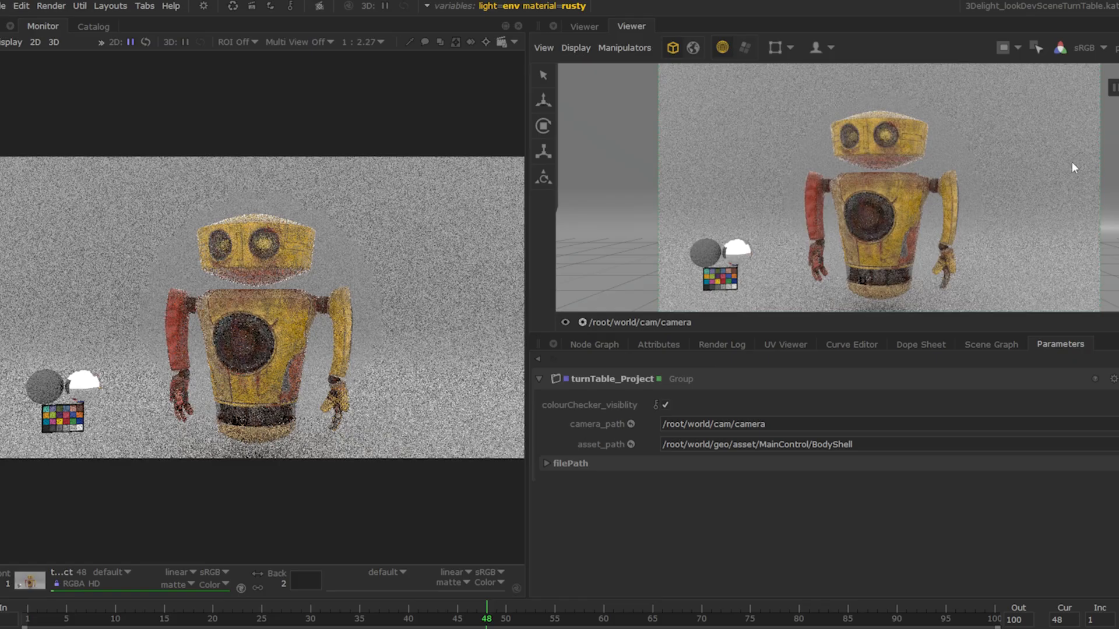
Toggle colourChecker_visiblity off and back on in the example scene to preview its effect on the render.
left_click(666, 405)
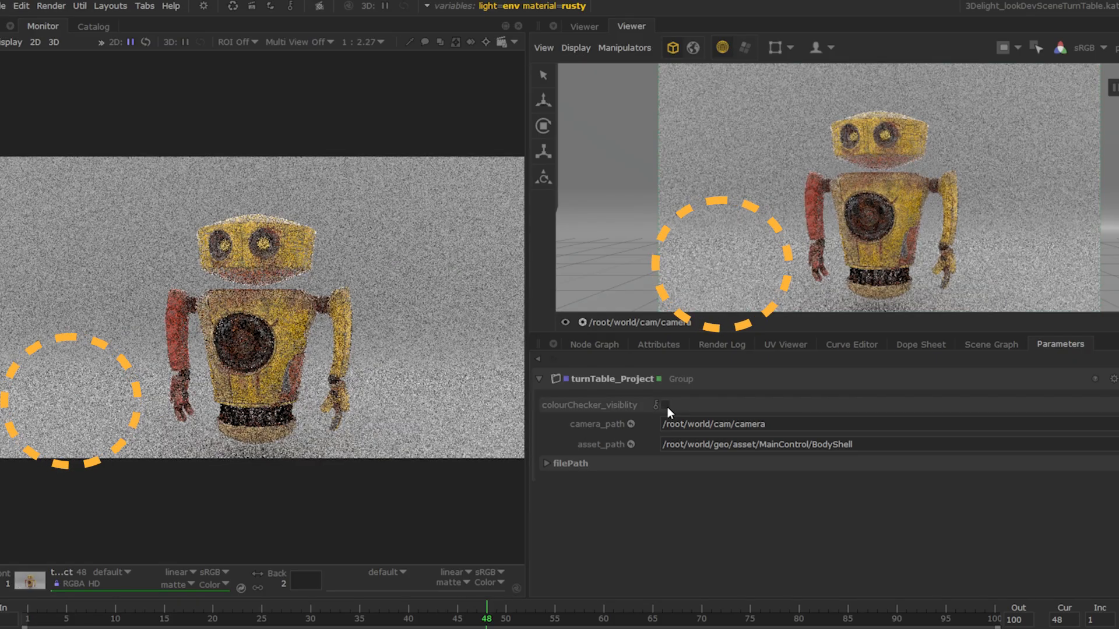
left_click(666, 405)
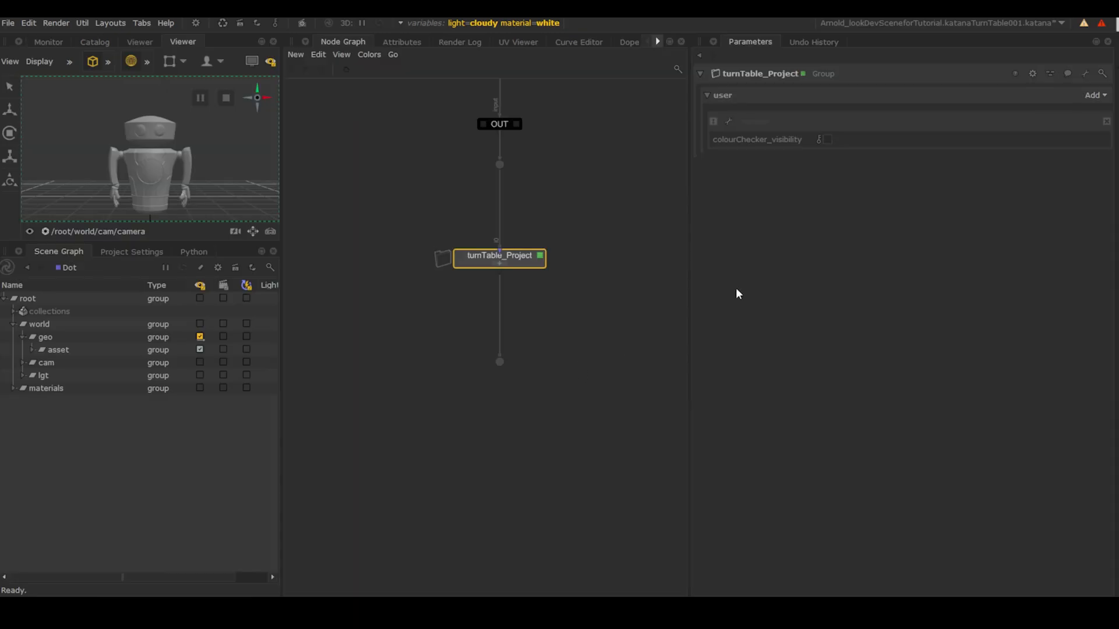
Add a String user parameter to turnTable_Project and rename it camera_path.
left_click(1092, 95)
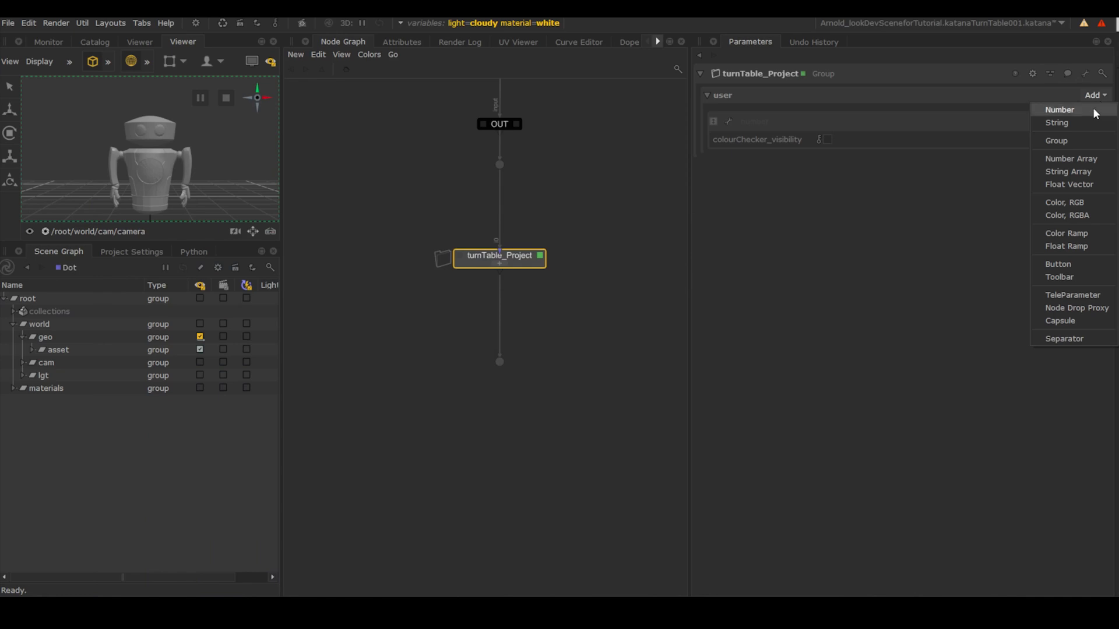
left_click(1088, 123)
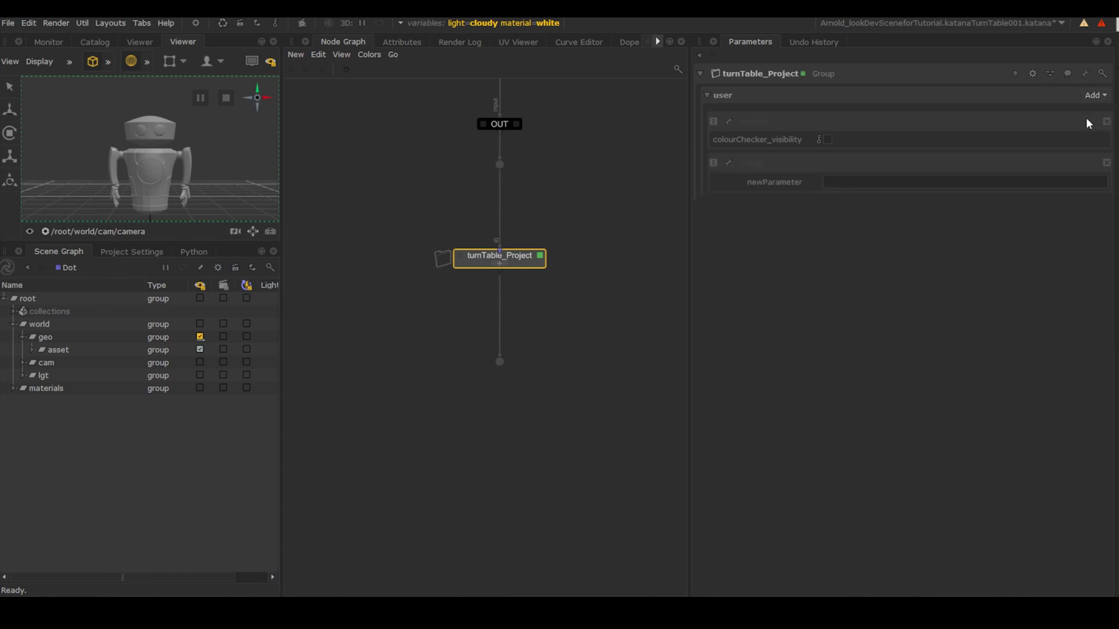
left_click(730, 162)
left_click(736, 178)
type("came")
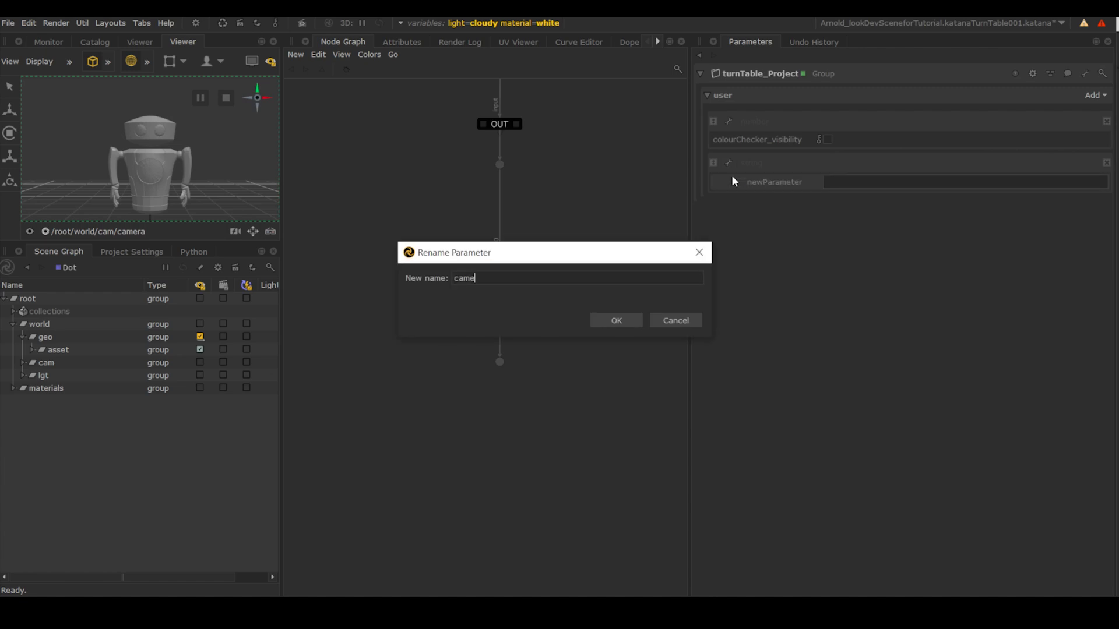
type("ra_path")
left_click(602, 321)
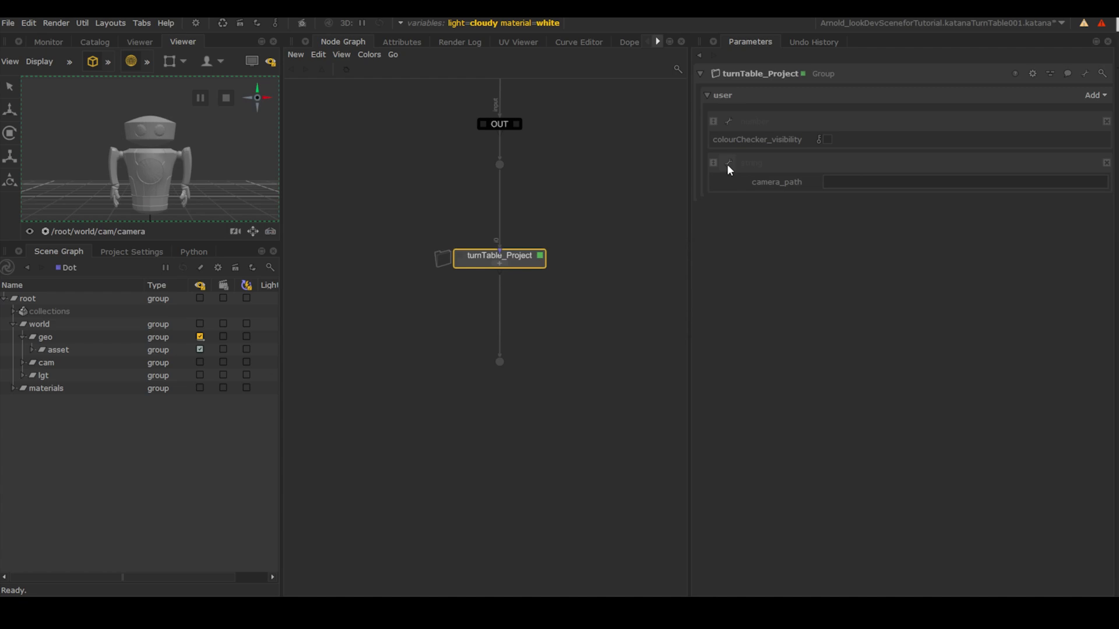
Set the widget type of the camera_path parameter to Scene Graph Location.
left_click(727, 163)
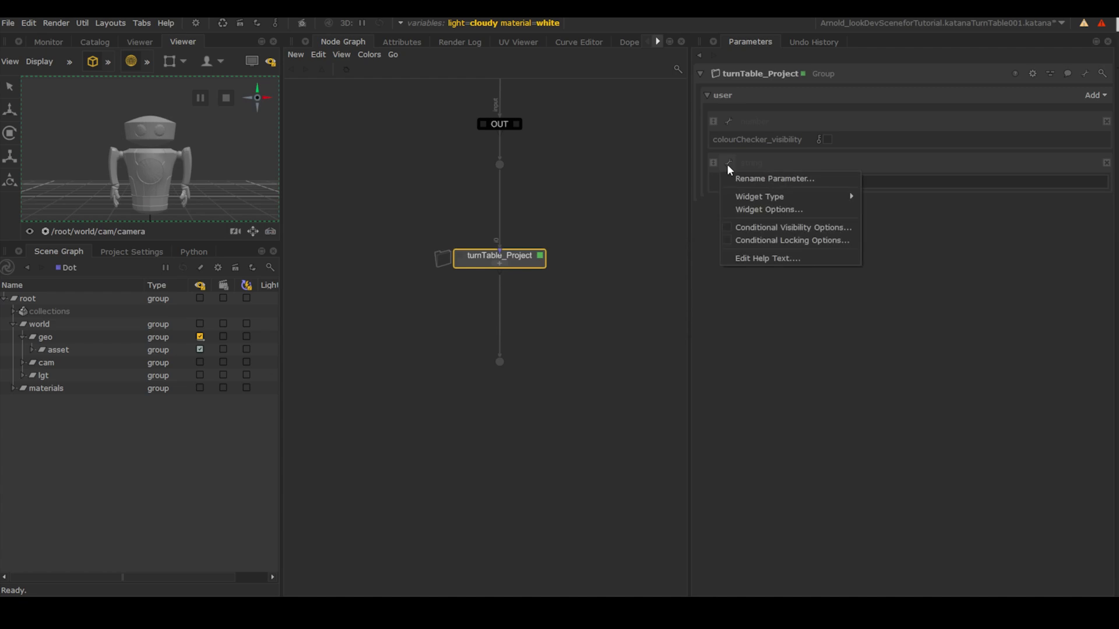
mouse_move(736, 198)
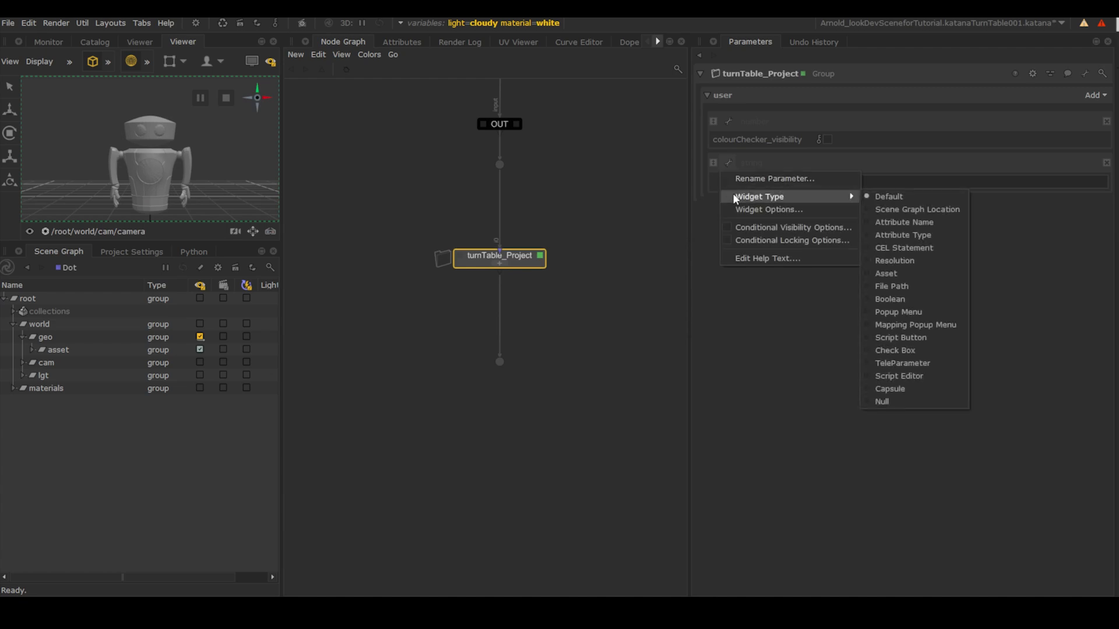
left_click(916, 211)
Add another String user parameter to turnTable_Project and rename it asset_path.
left_click(1096, 96)
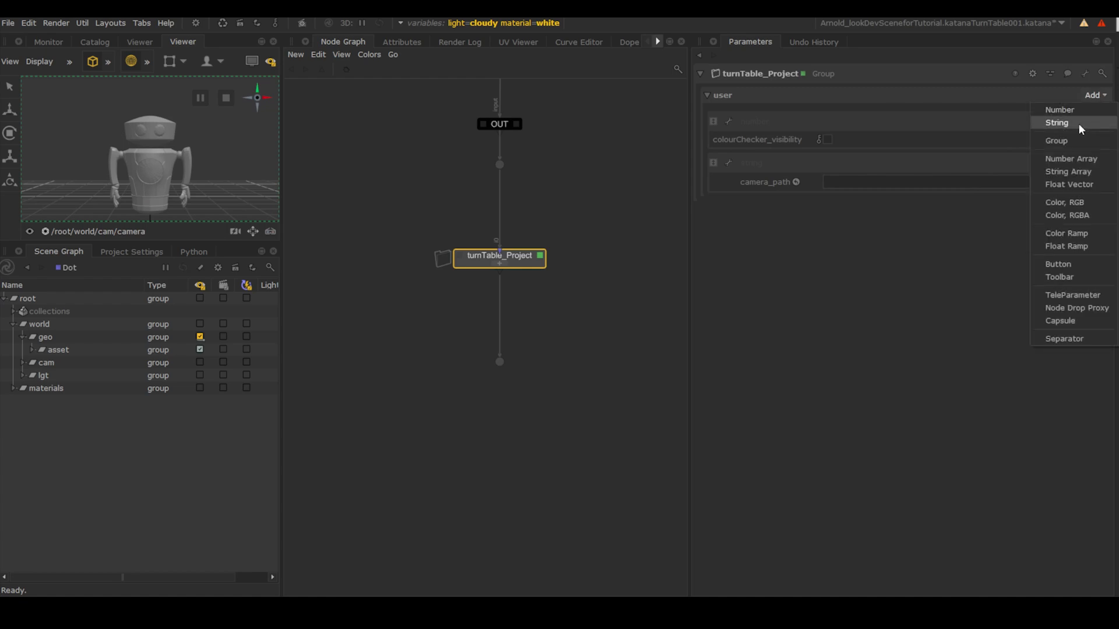
left_click(1078, 124)
left_click(722, 208)
left_click(729, 222)
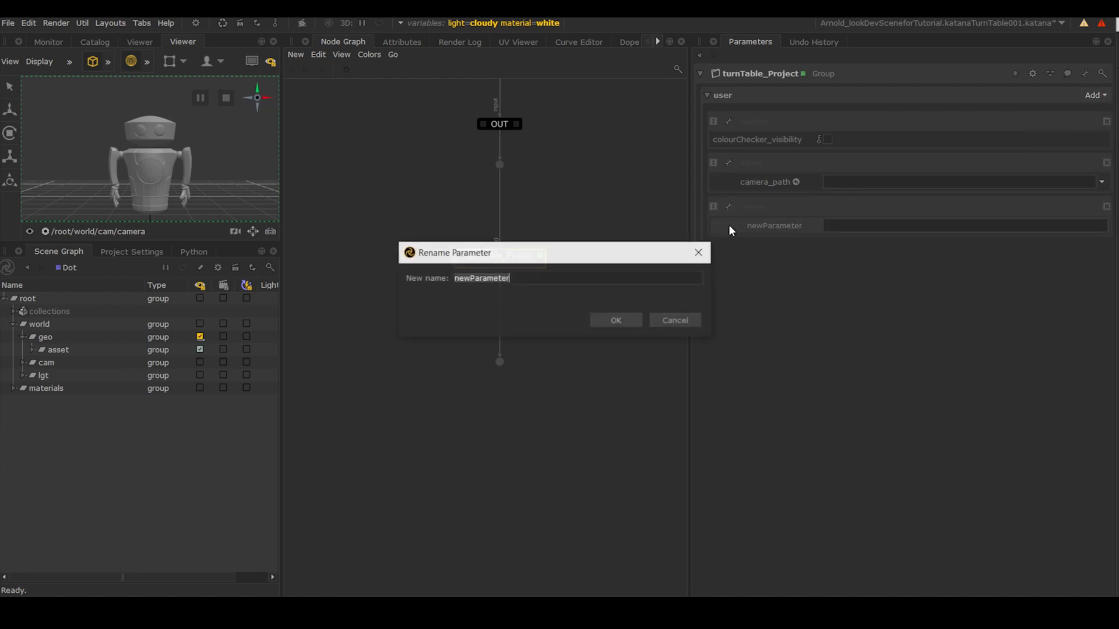
type("asset")
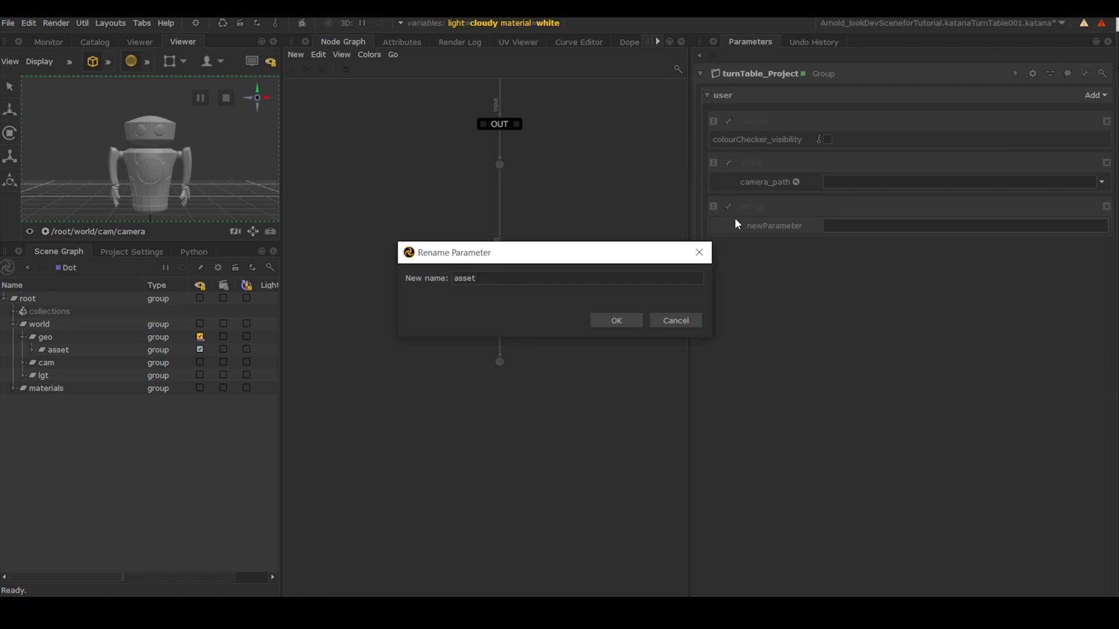
type("_path")
left_click(611, 324)
Set the widget type of the asset_path parameter to Scene Graph Location.
left_click(728, 206)
mouse_move(739, 240)
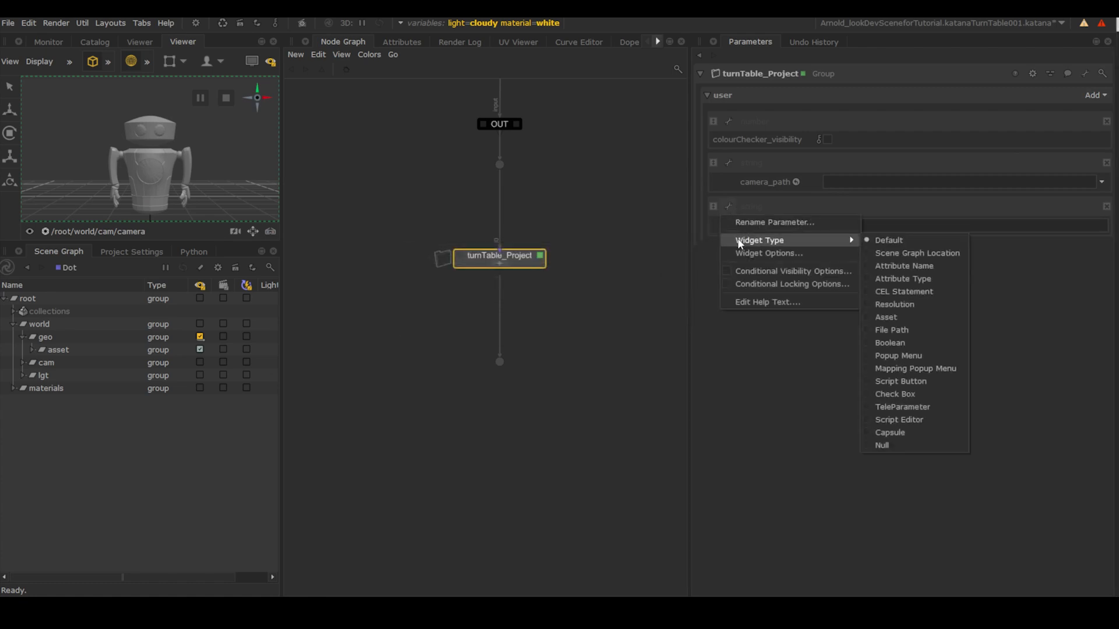
left_click(899, 252)
Add a Group user parameter to turnTable_Project and rename it filePath.
left_click(1097, 97)
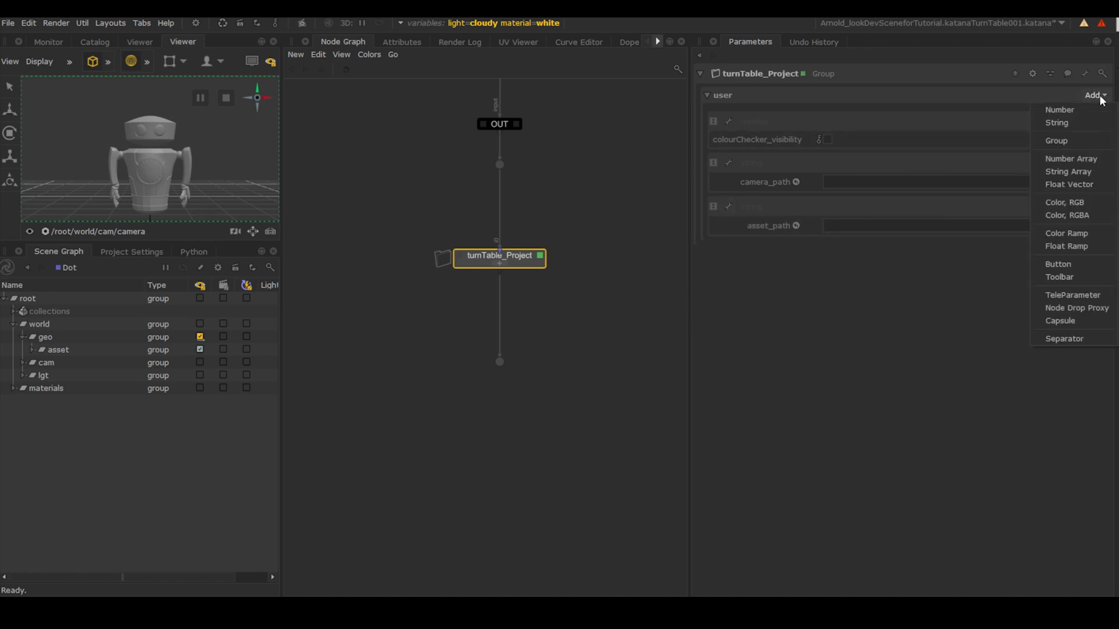
left_click(1052, 142)
left_click(728, 250)
left_click(736, 264)
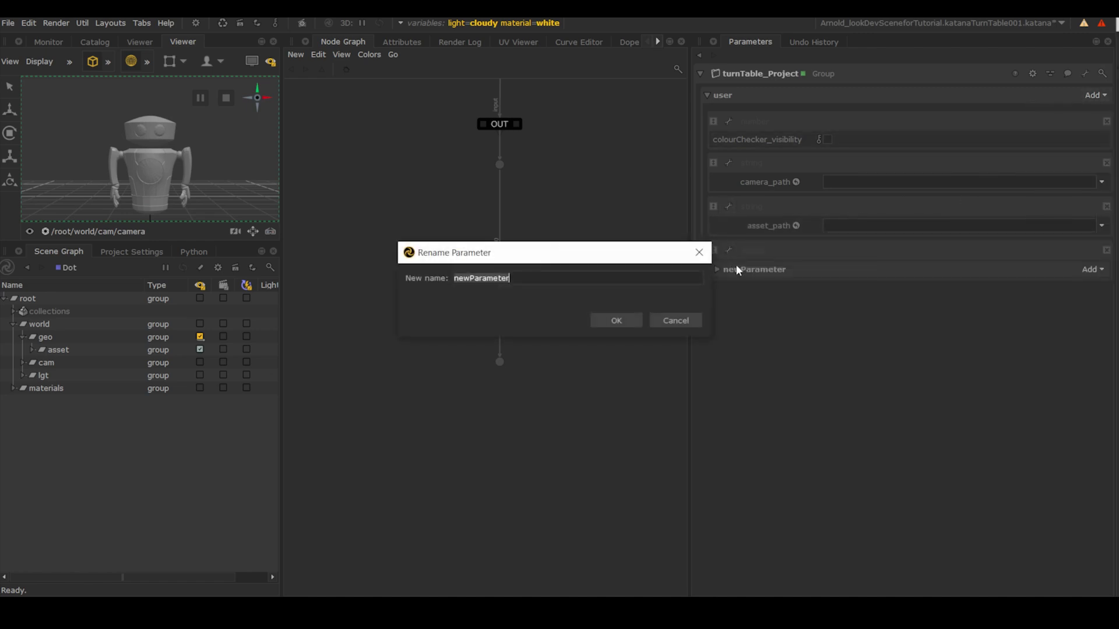
type("filePath")
left_click(631, 321)
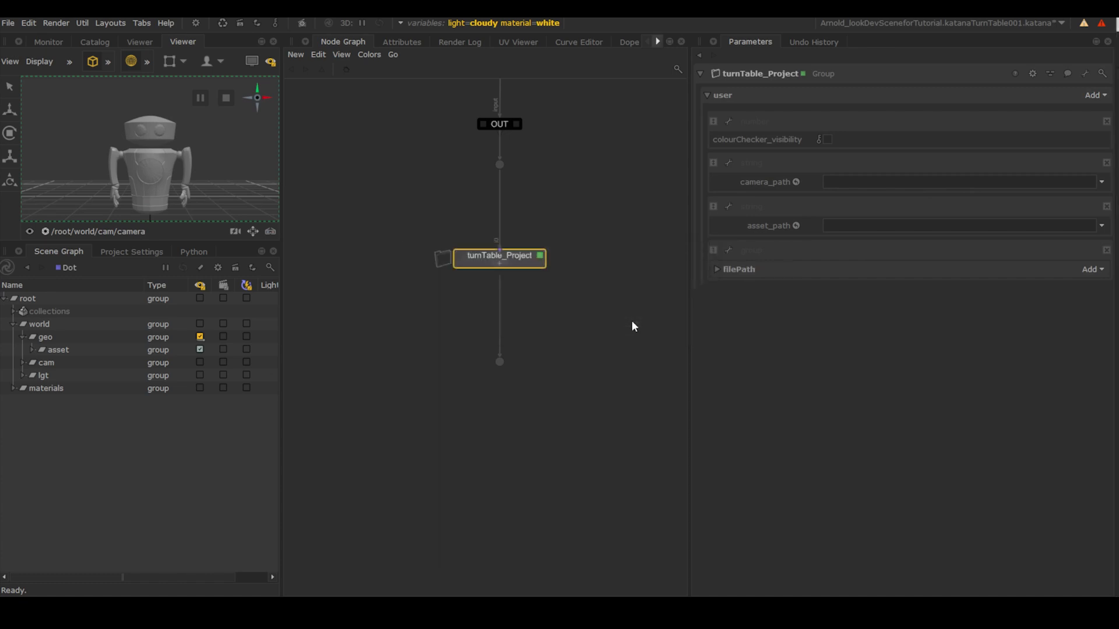
Add a String parameter inside the filePath group parameter and rename it file_path.
left_click(1082, 268)
left_click(1065, 295)
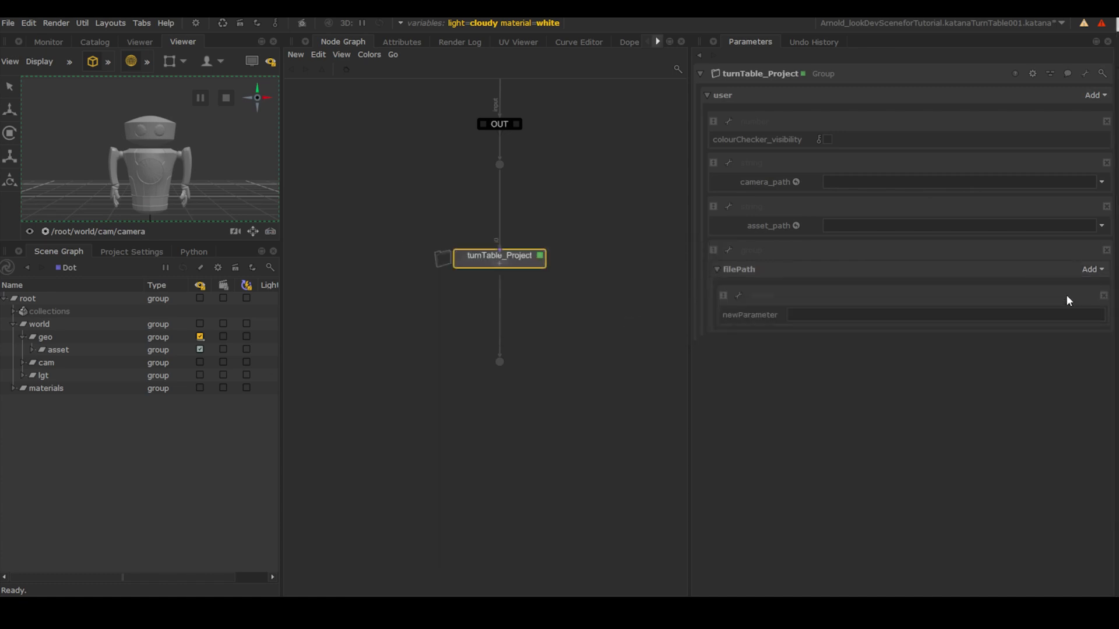
left_click(738, 298)
left_click(757, 309)
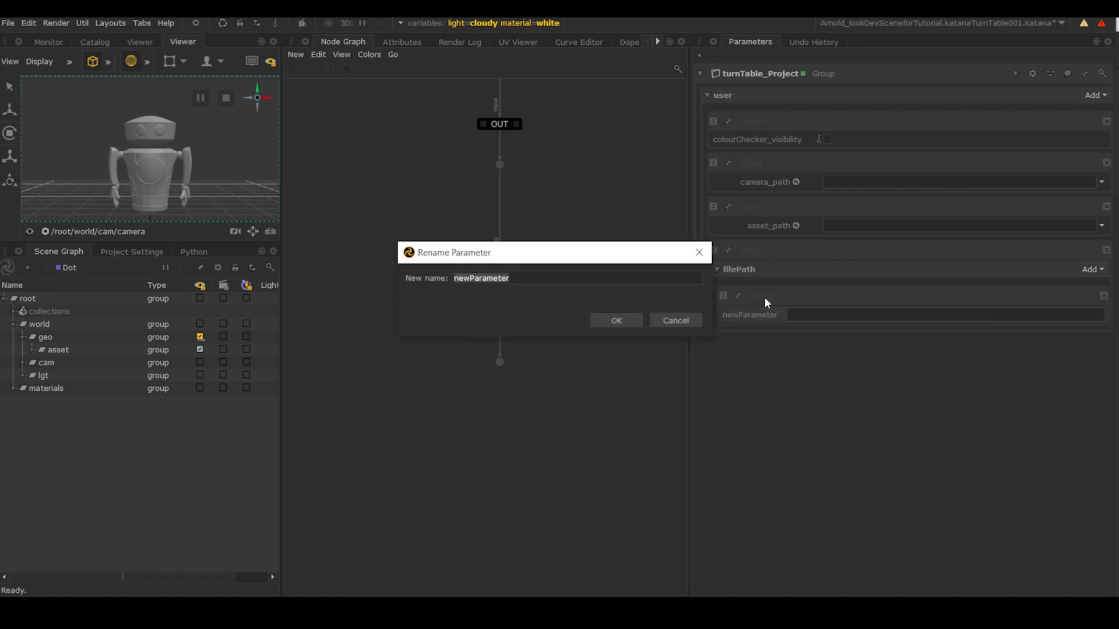
type("file_path")
left_click(623, 321)
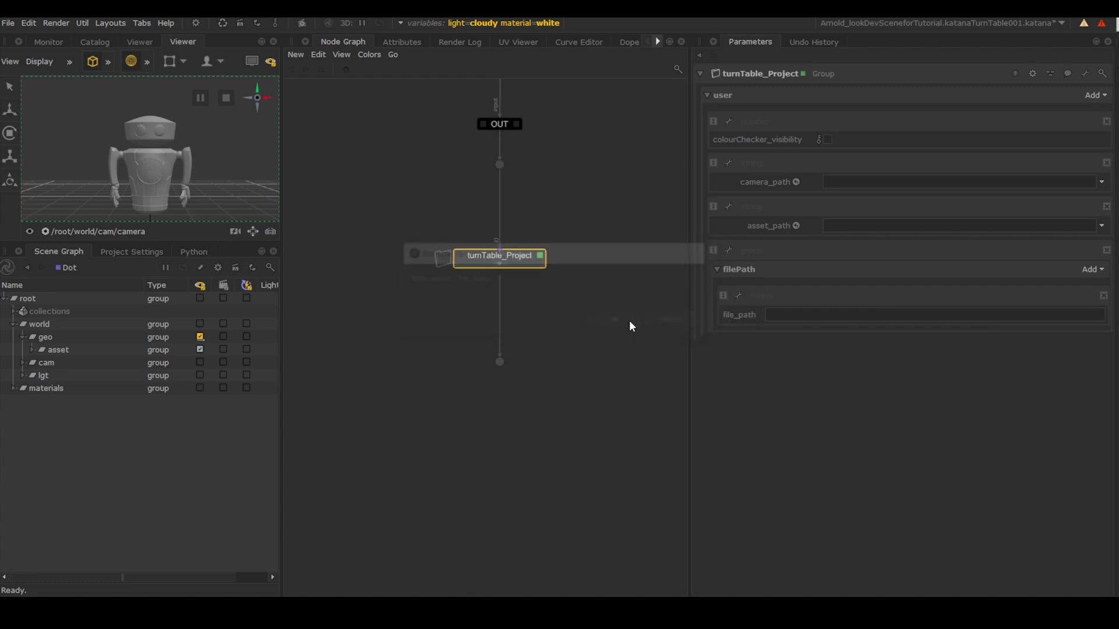
Set the widget type of the file_path parameter to File Path.
left_click(738, 298)
mouse_move(769, 327)
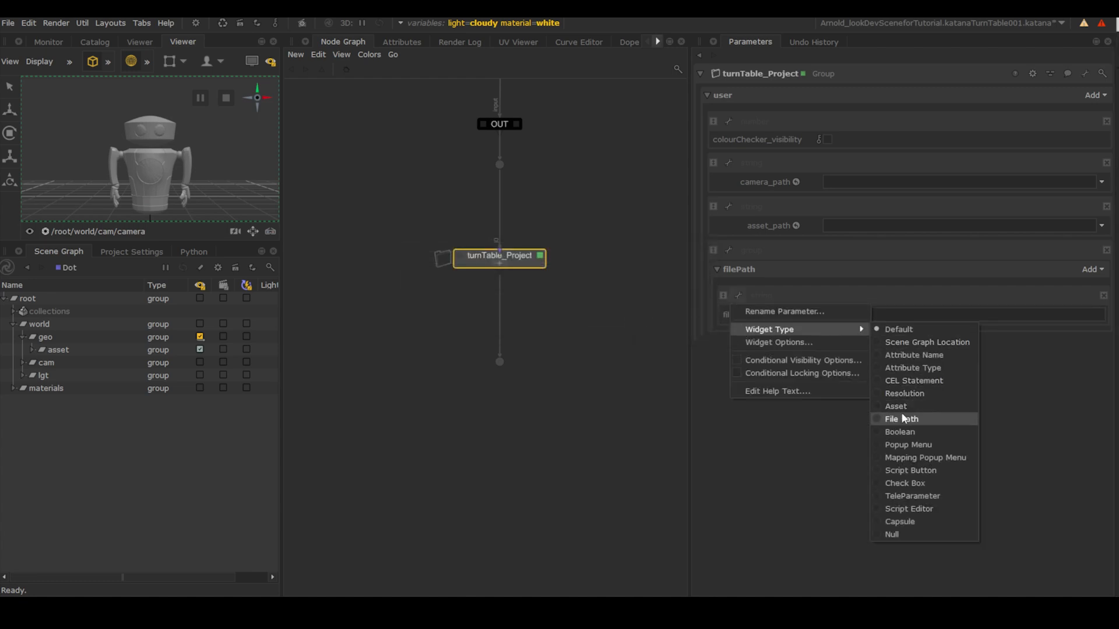
left_click(903, 418)
Switch file_path to the expression project.dir+ '/Assets' and finish editing the user parameters.
right_click(751, 317)
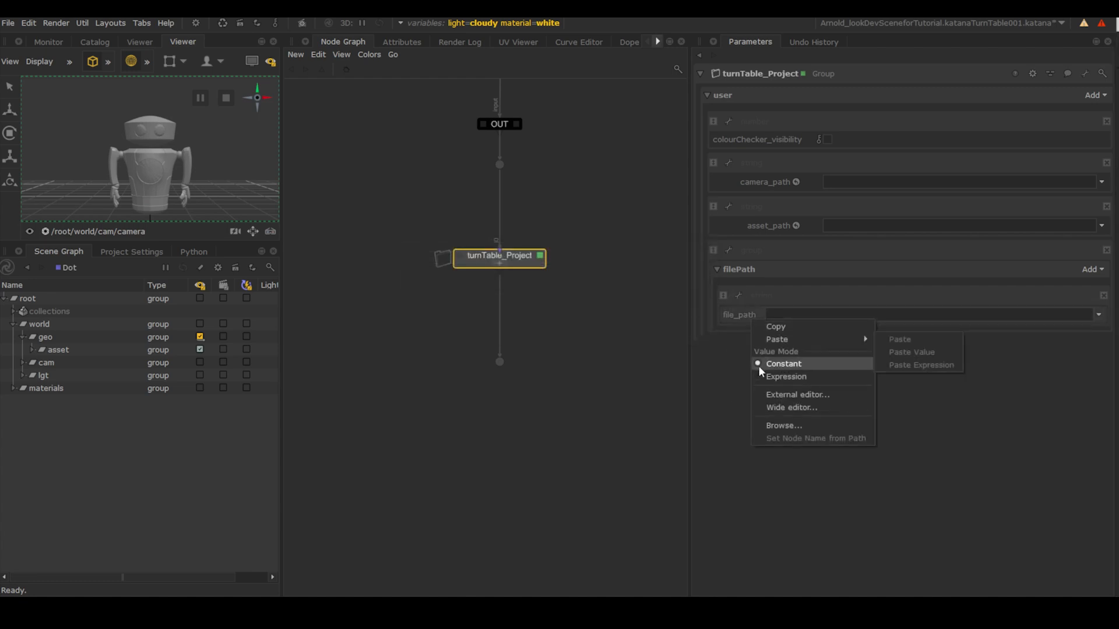
left_click(763, 377)
left_click(761, 314)
type("project.dir+ '/Assets")
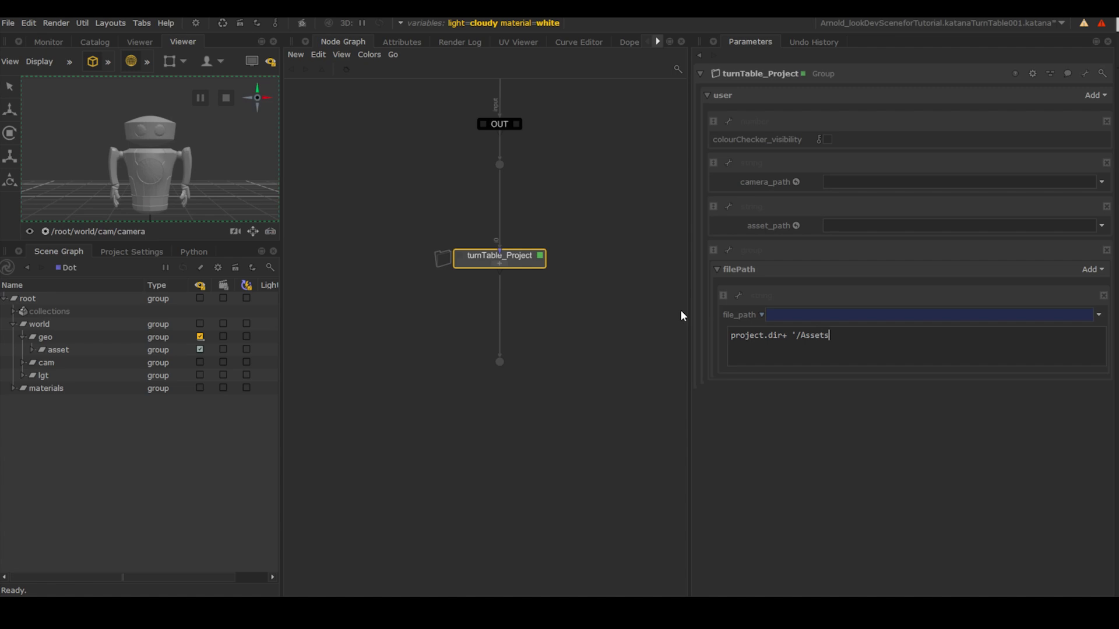
type("'")
key("Return")
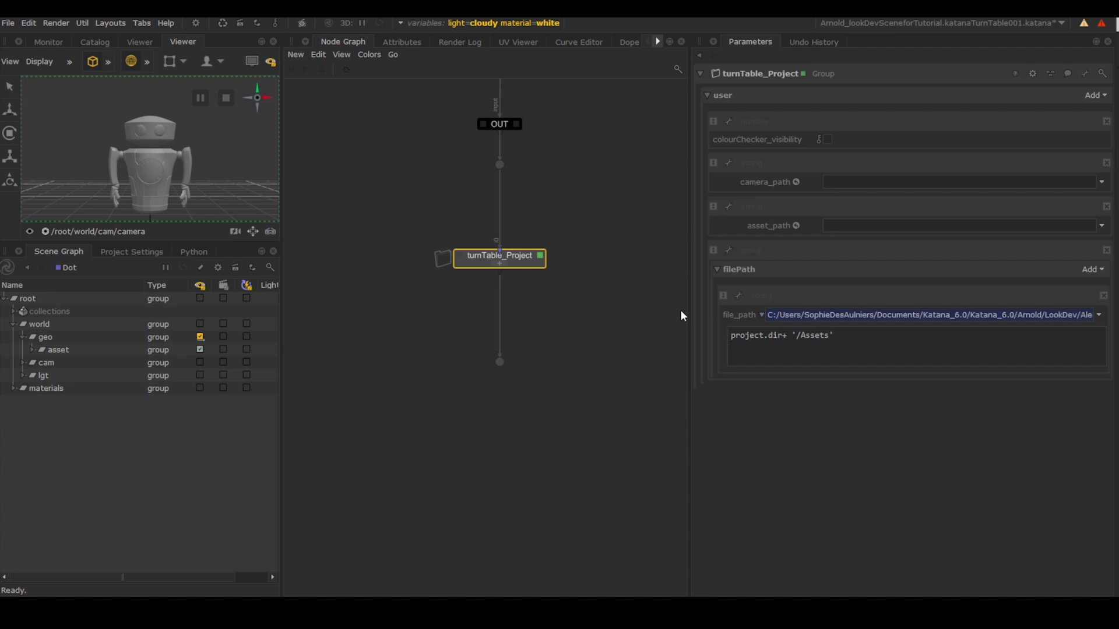
left_click(1084, 74)
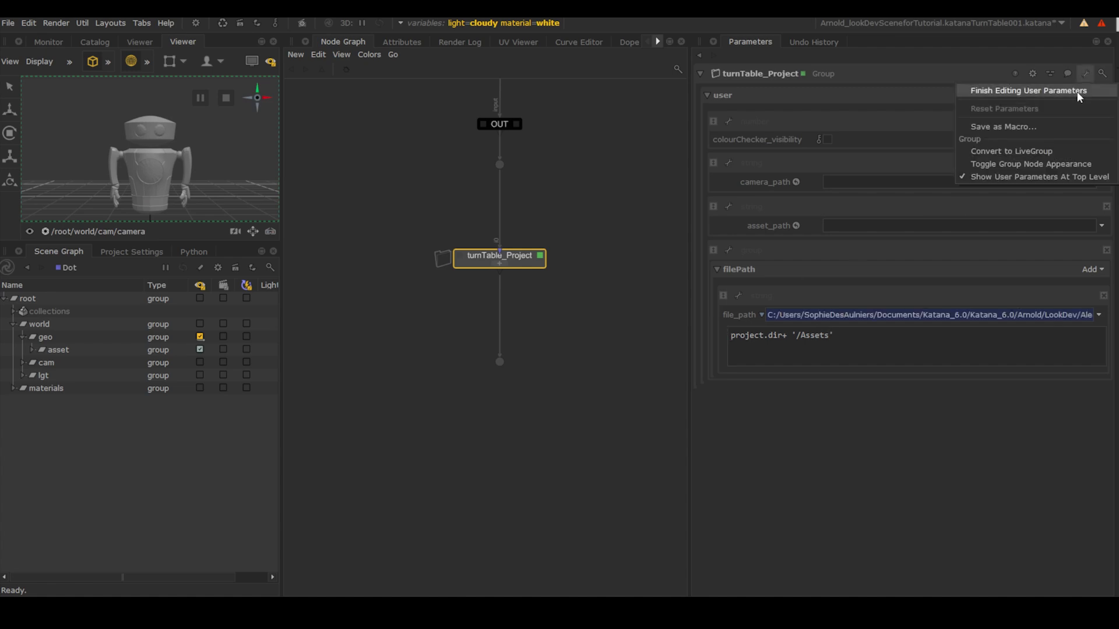
left_click(1077, 94)
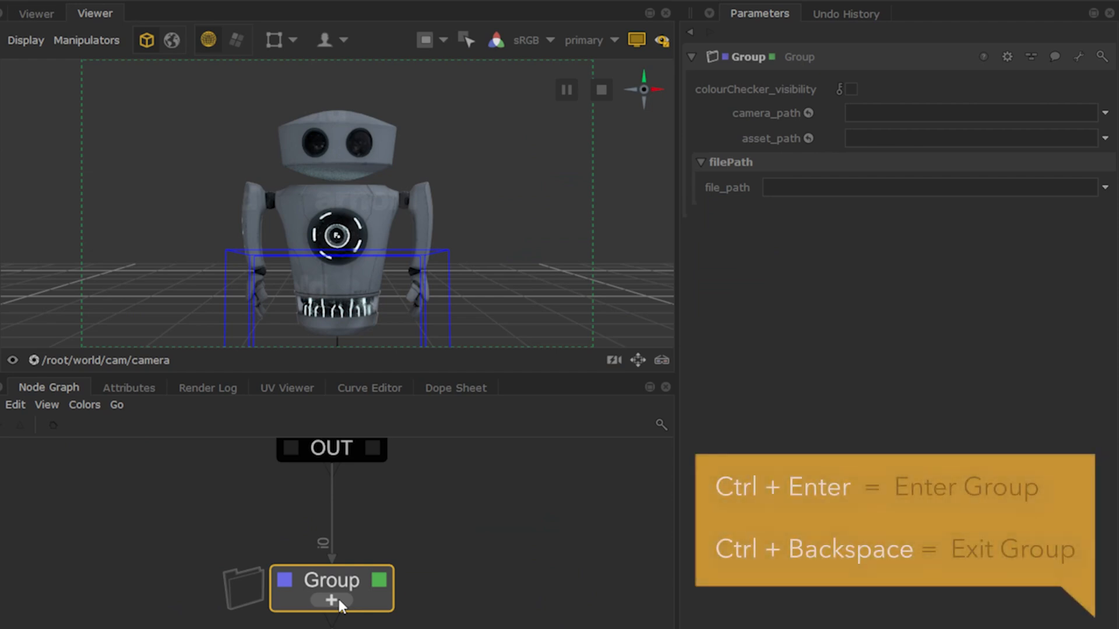
Enter the group node and place an Alembic_In node inside it.
key("ctrl+Return")
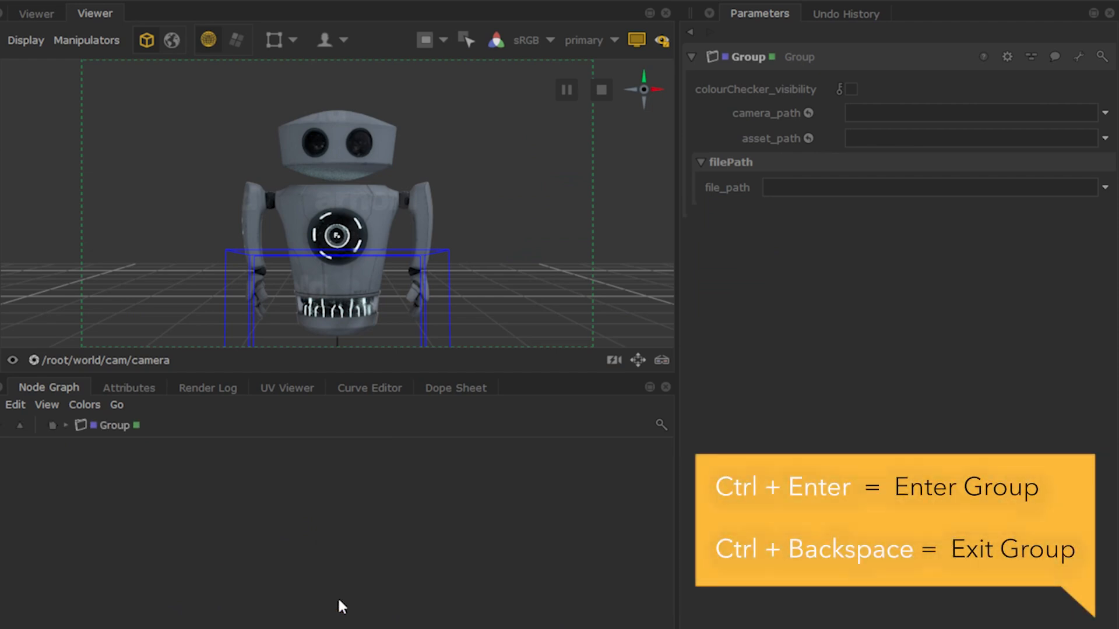
key("space")
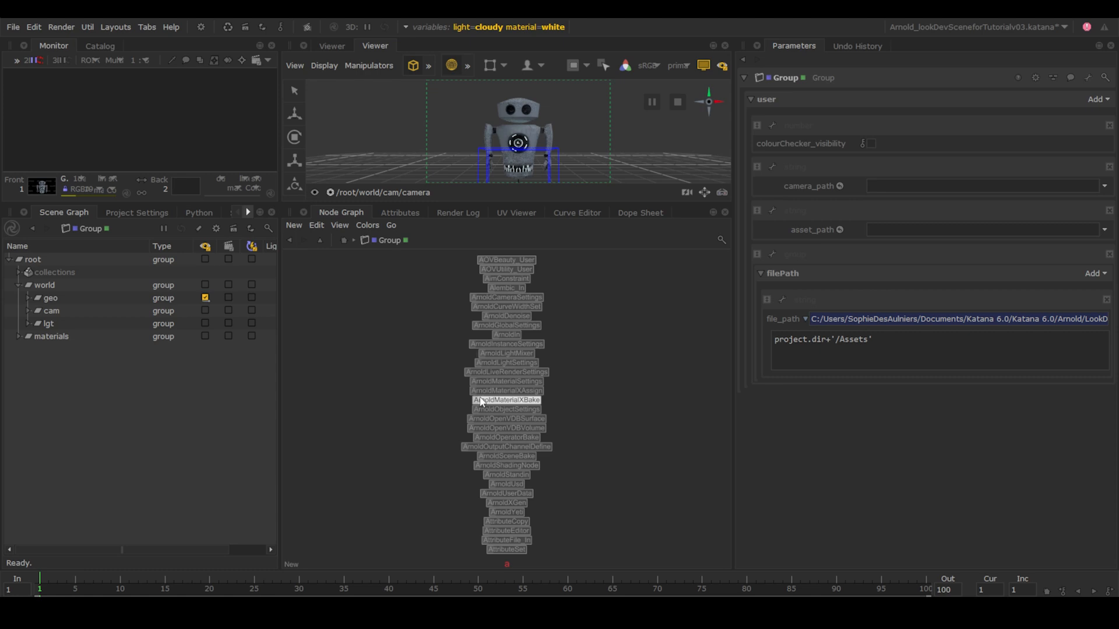
left_click(481, 399)
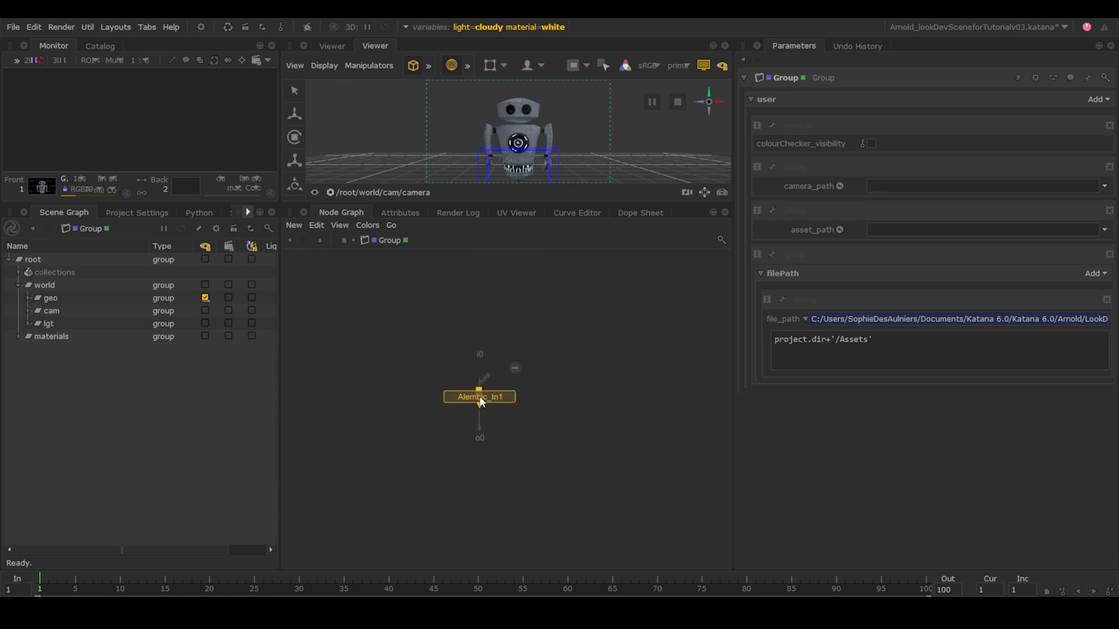
left_click(480, 419)
Rename the Alembic_In node inside the group to colourCheck_In.
double_click(801, 77)
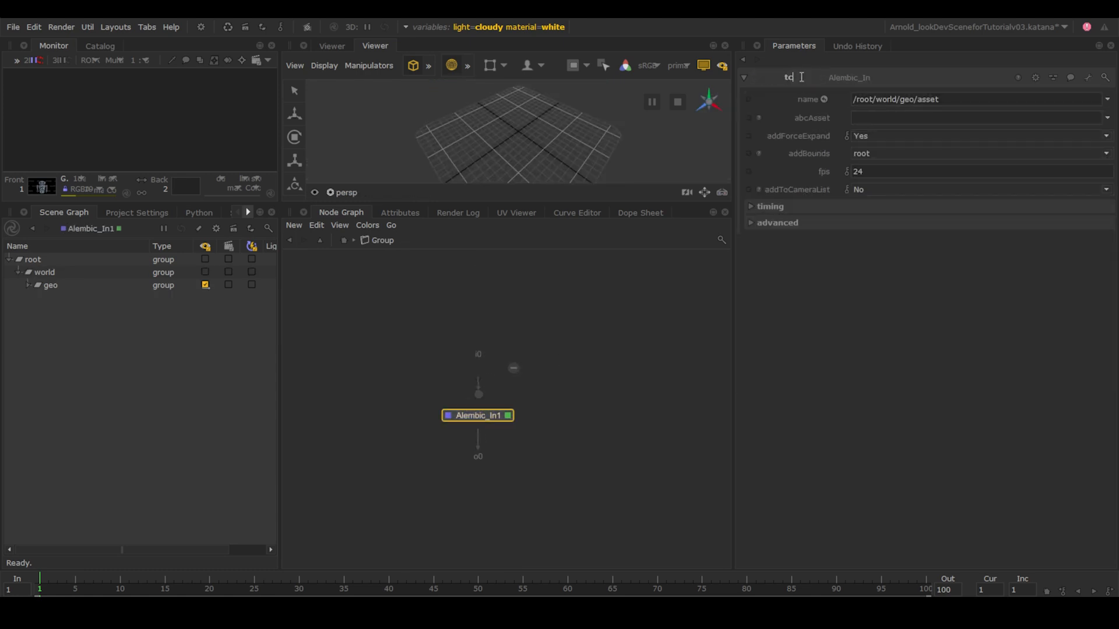
type("colourCheck_In")
key("Tab")
Set colourCheck_In's abcAsset to the expression =^/user.filePath.file_path + '/turnTable/colorcheck.abc'.
left_click(847, 117)
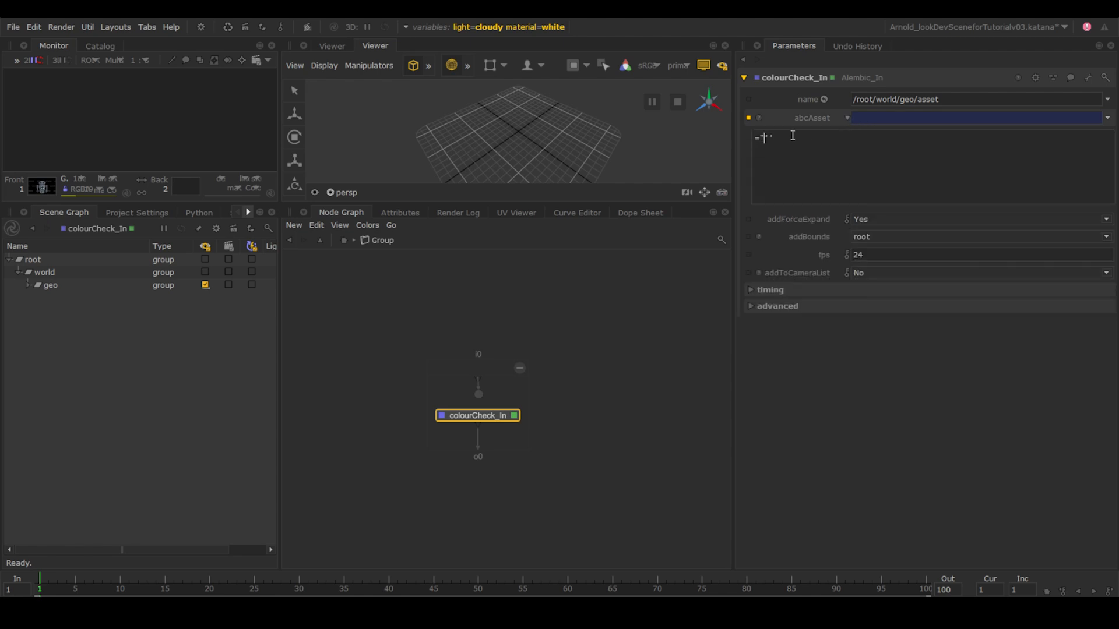
type("=^/user.fi")
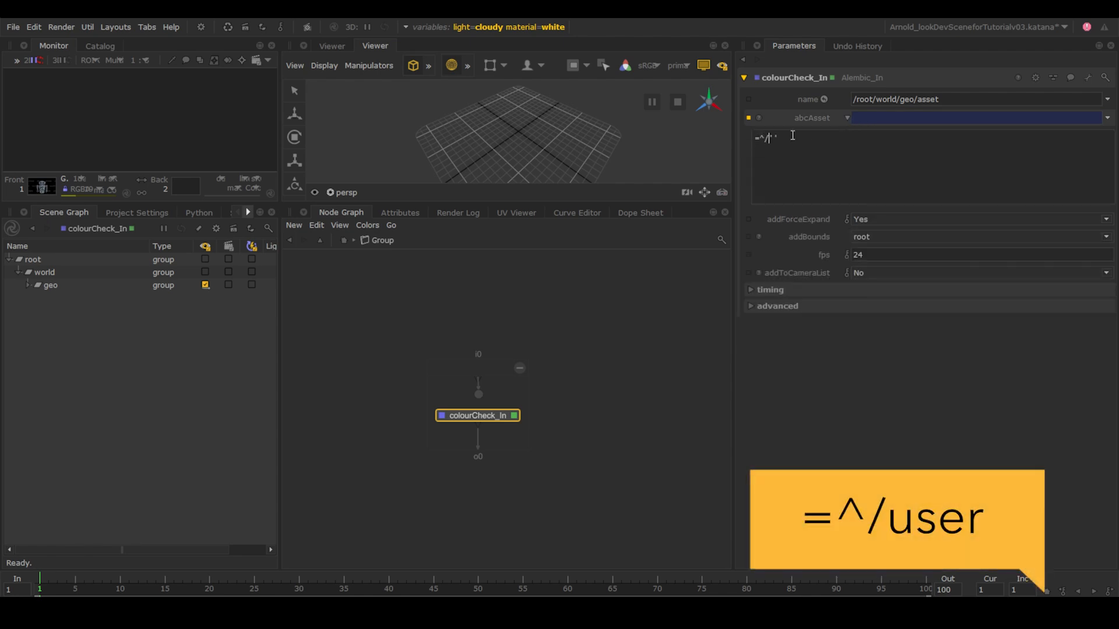
type("lePath.file_path +")
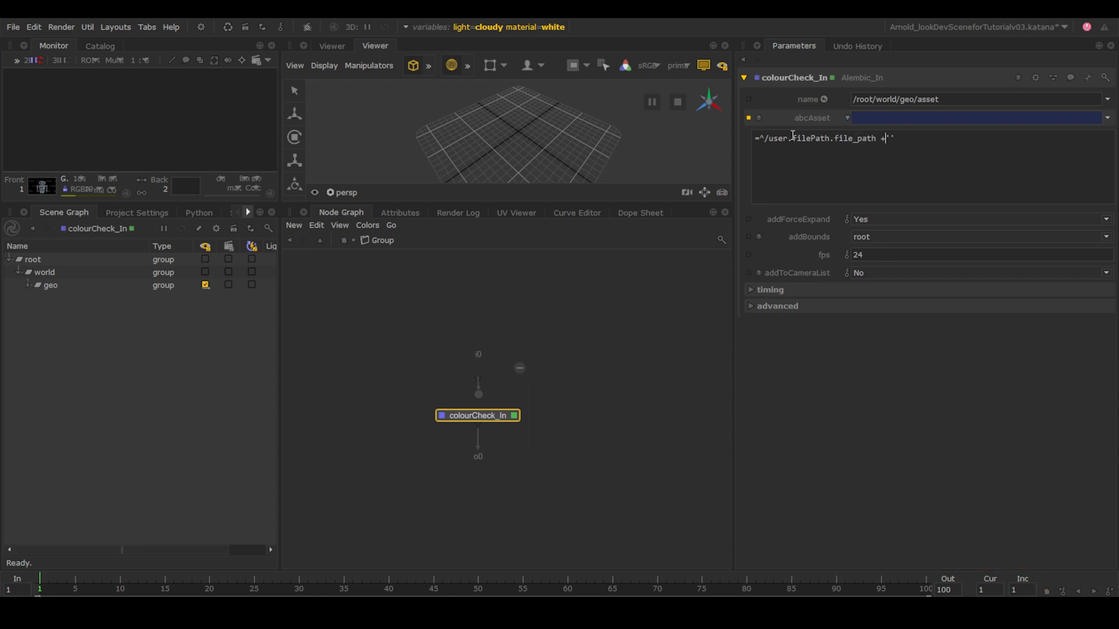
type(" '/turnTable/colorcheck.abc")
key("Return")
Check the Alembic file names in the turnTable folder and correct the file name in the abcAsset expression to colorCheck.abc.
left_click(1107, 118)
left_click(1080, 136)
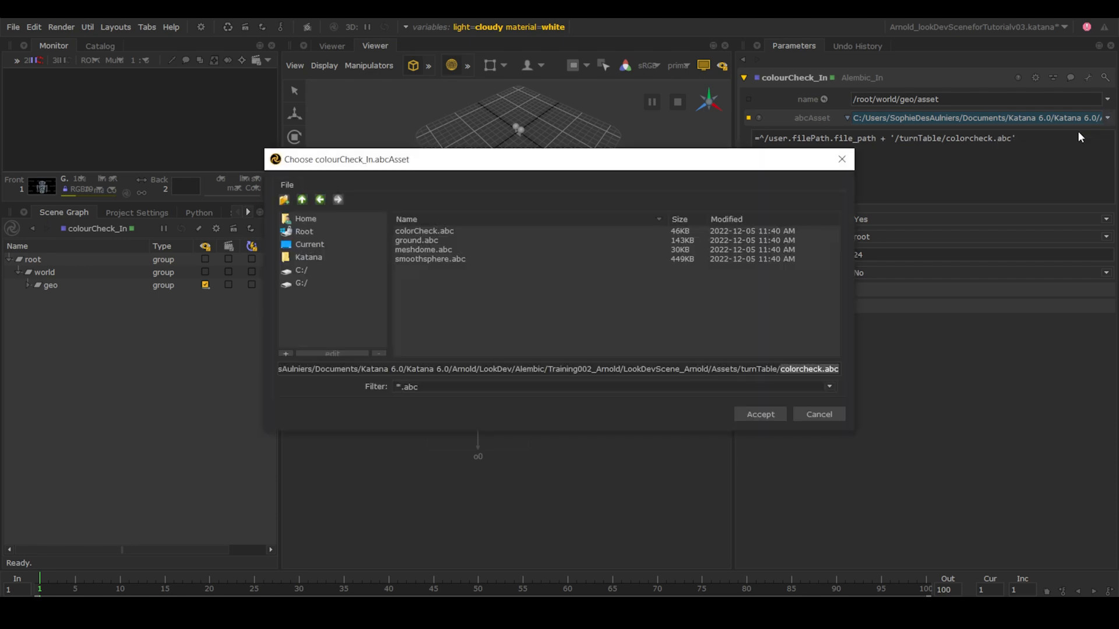
left_click(828, 414)
left_click_drag(969, 138, 974, 139)
type("C")
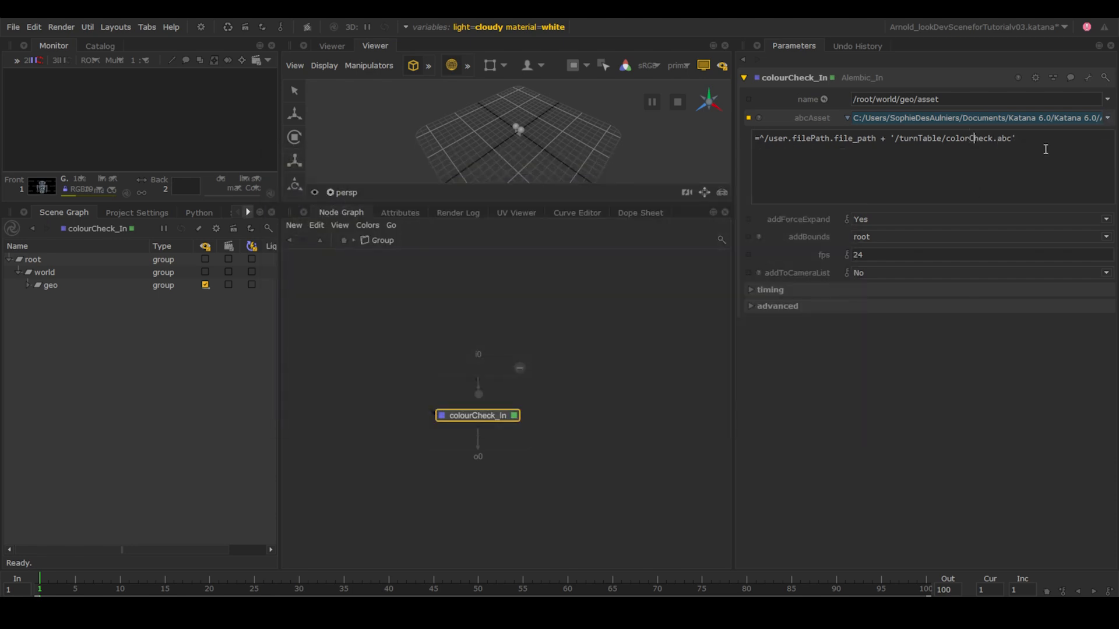
key("Return")
Add an ArnoldObjectSettings node inside the group, inserted between colourCheck_In and the group's output.
scroll(499, 419, "up", 4)
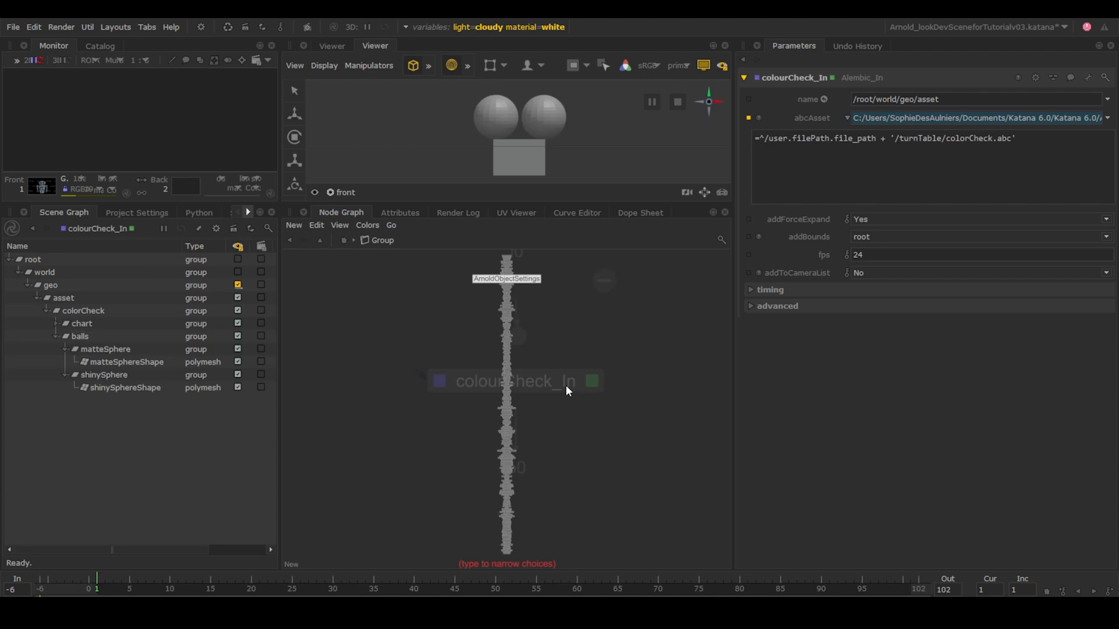
type("ob")
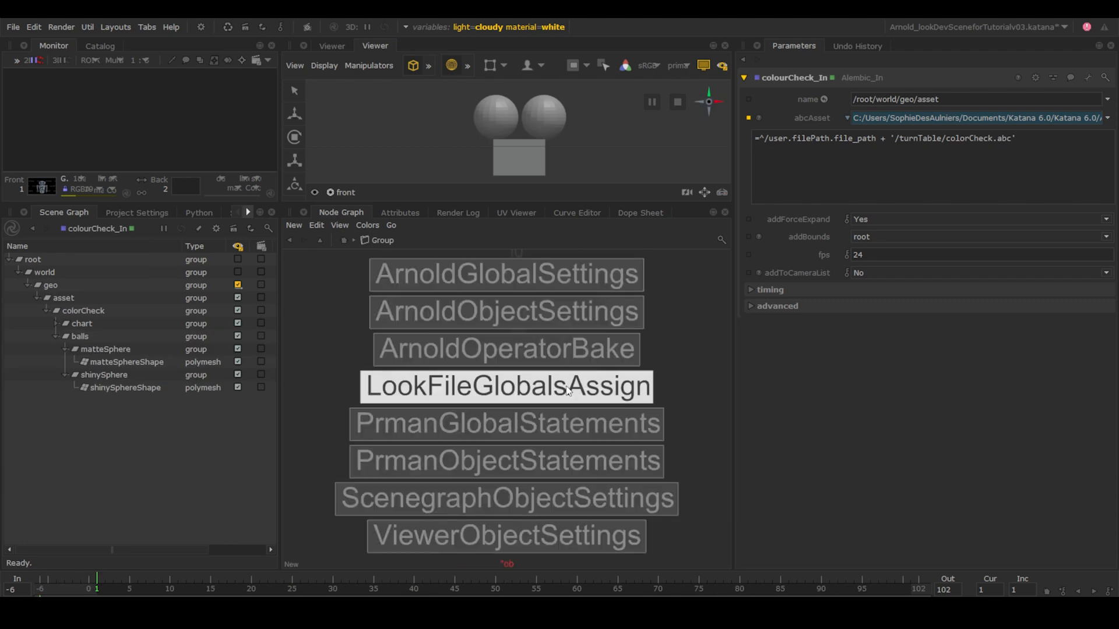
type("je")
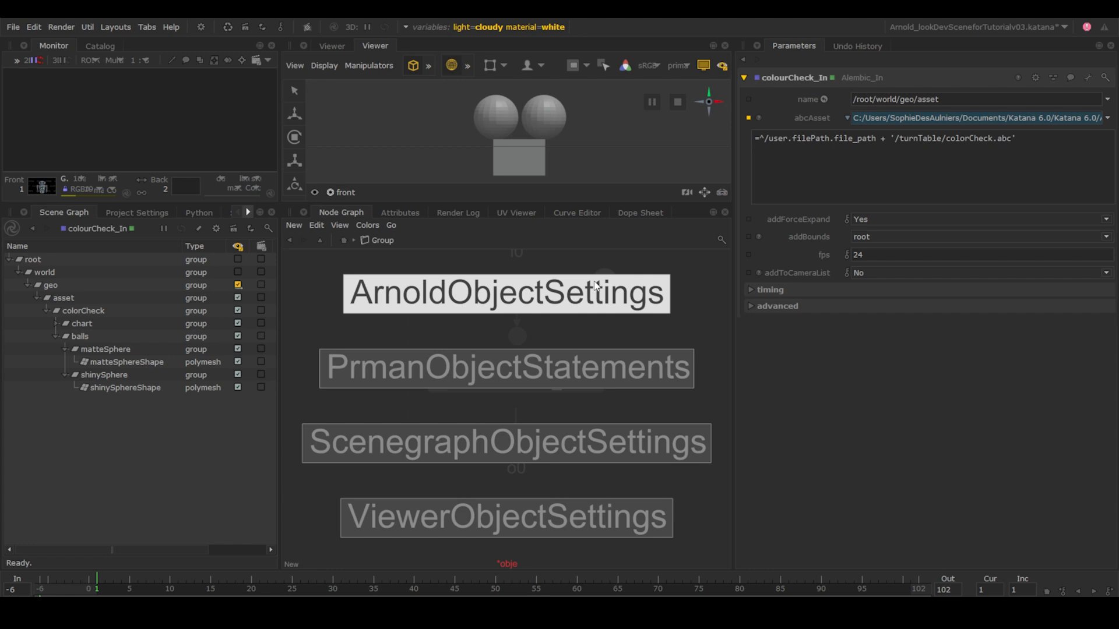
left_click(595, 286)
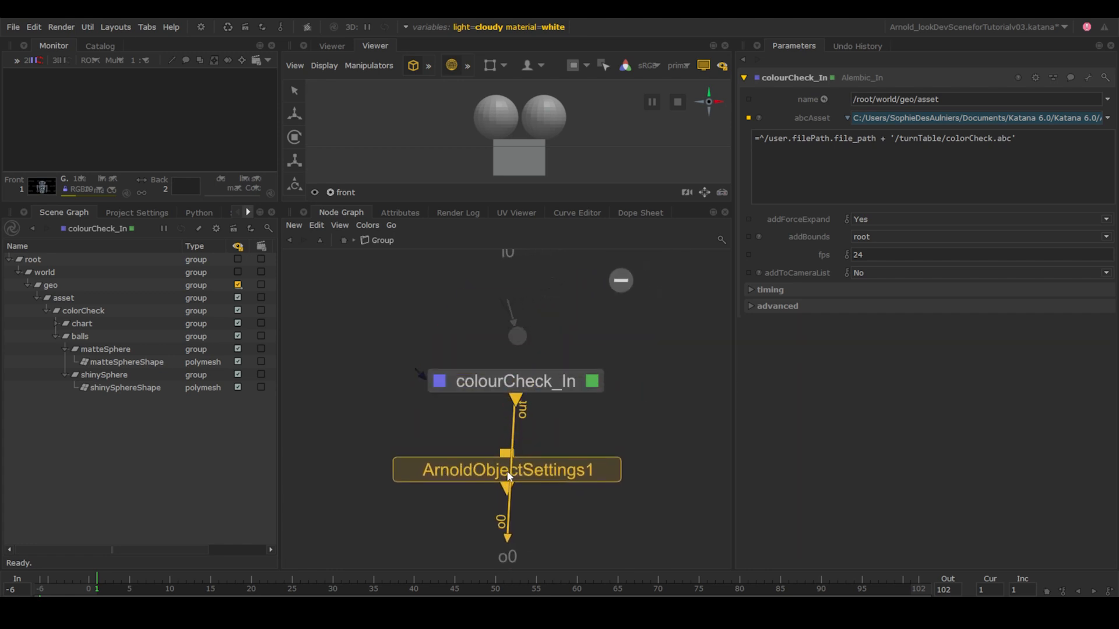
left_click(517, 477)
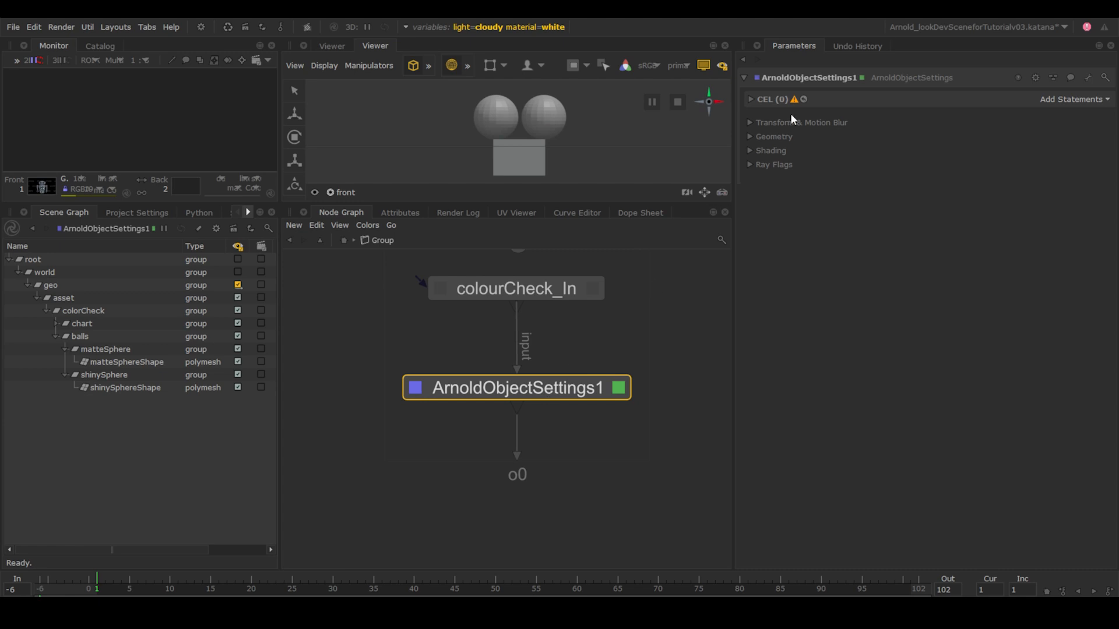
Rename the ArnoldObjectSettings node to smoothingShadowsVis_AOS.
left_click(814, 75)
type("sm")
type("oothingShadowsVis_AOS")
key("Return")
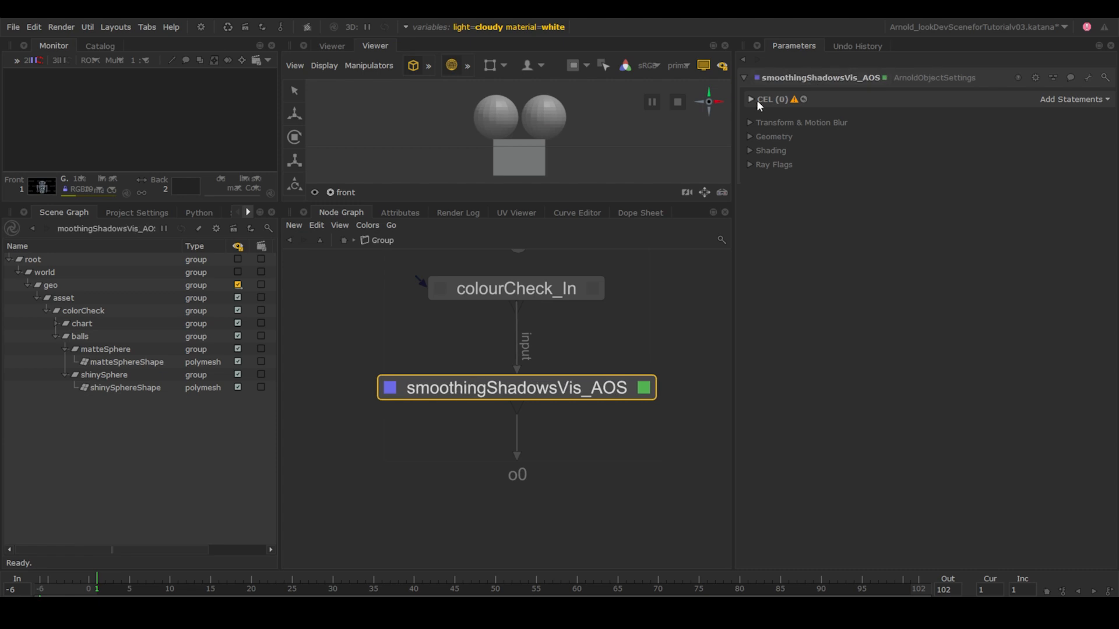
Add a paths CEL statement to smoothingShadowsVis_AOS that targets /root/world/geo/asset/colorCheck/balls.
left_click(756, 100)
left_click(1049, 100)
left_click(987, 114)
left_click_drag(117, 337, 868, 166)
Enable smoothing for the balls and set subdiv_type to catclark with 2 iterations.
left_click(751, 276)
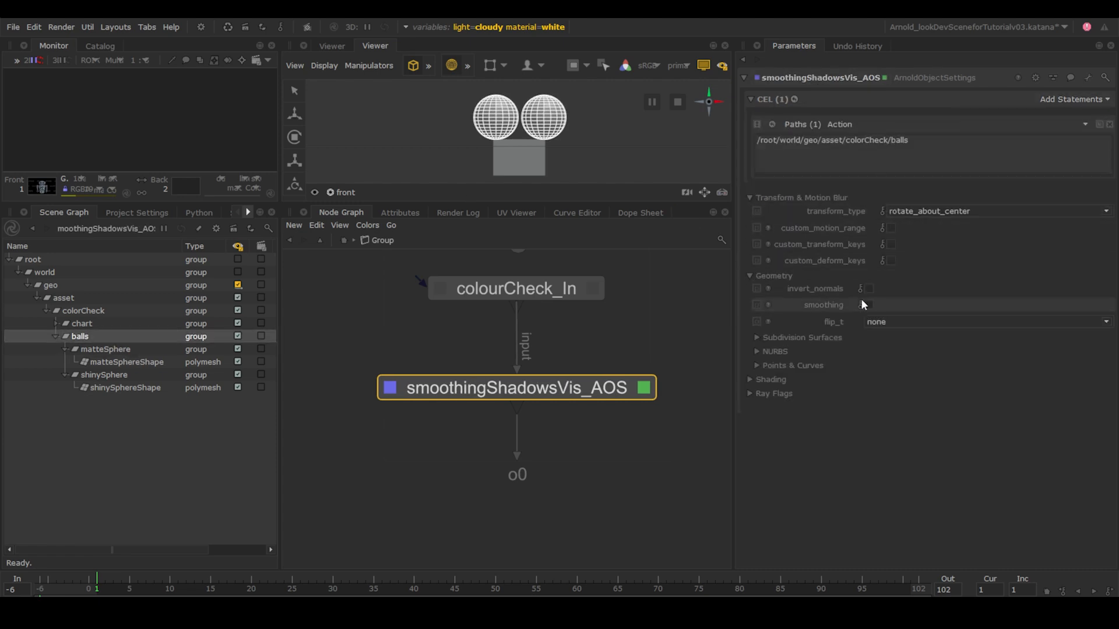
left_click(869, 305)
left_click(757, 338)
left_click(914, 350)
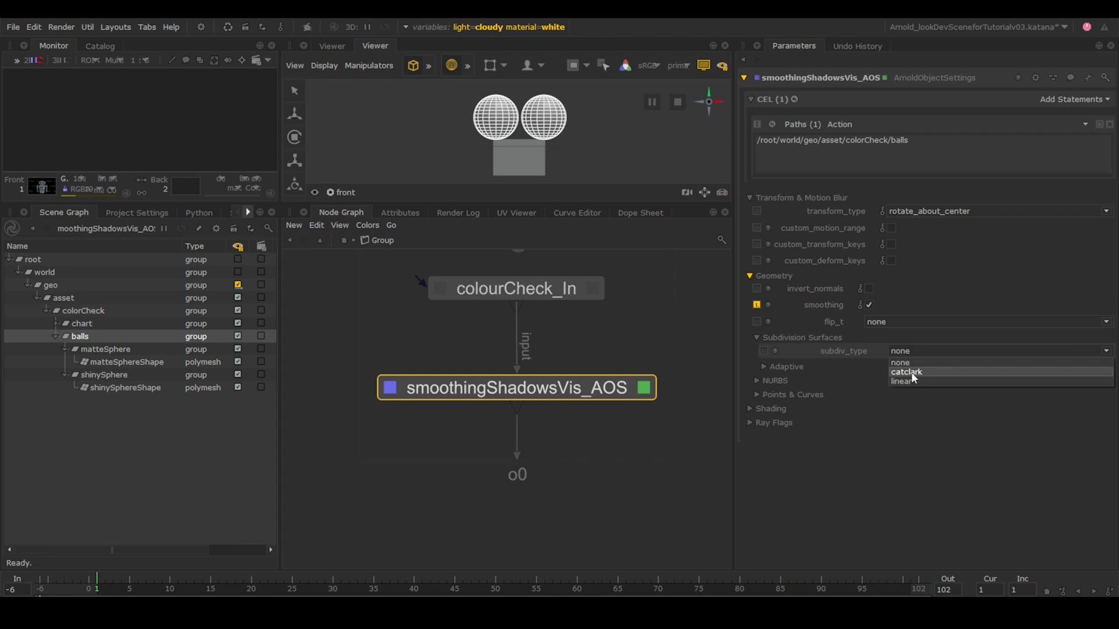
left_click(914, 375)
type("2")
key("Return")
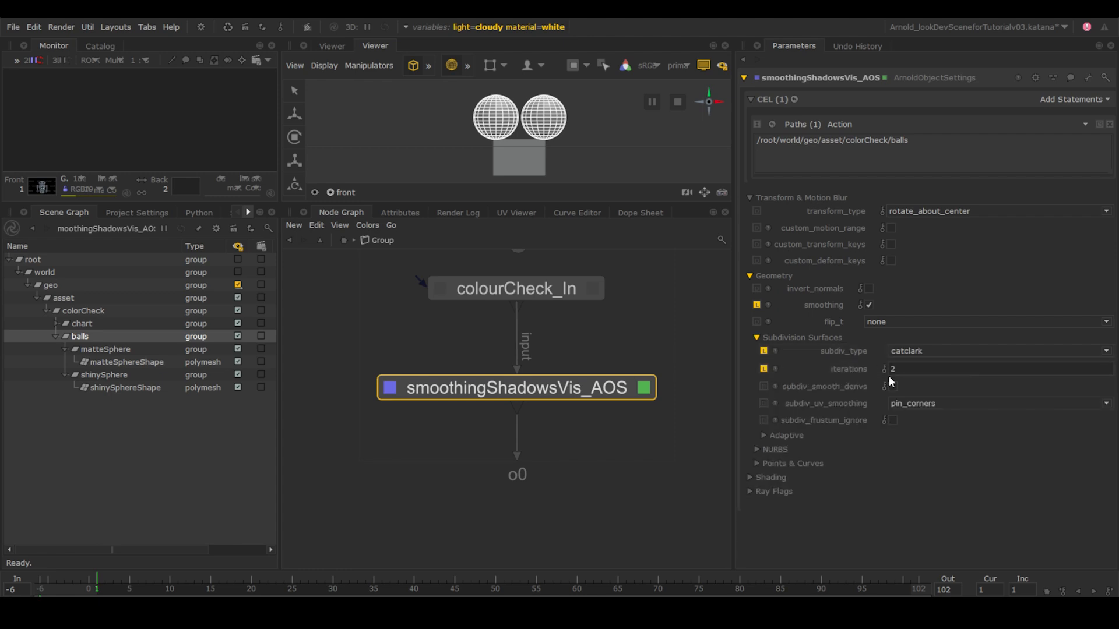
Turn off receive_shadows and self_shadows in the shading settings of smoothingShadowsVis_AOS.
left_click(758, 478)
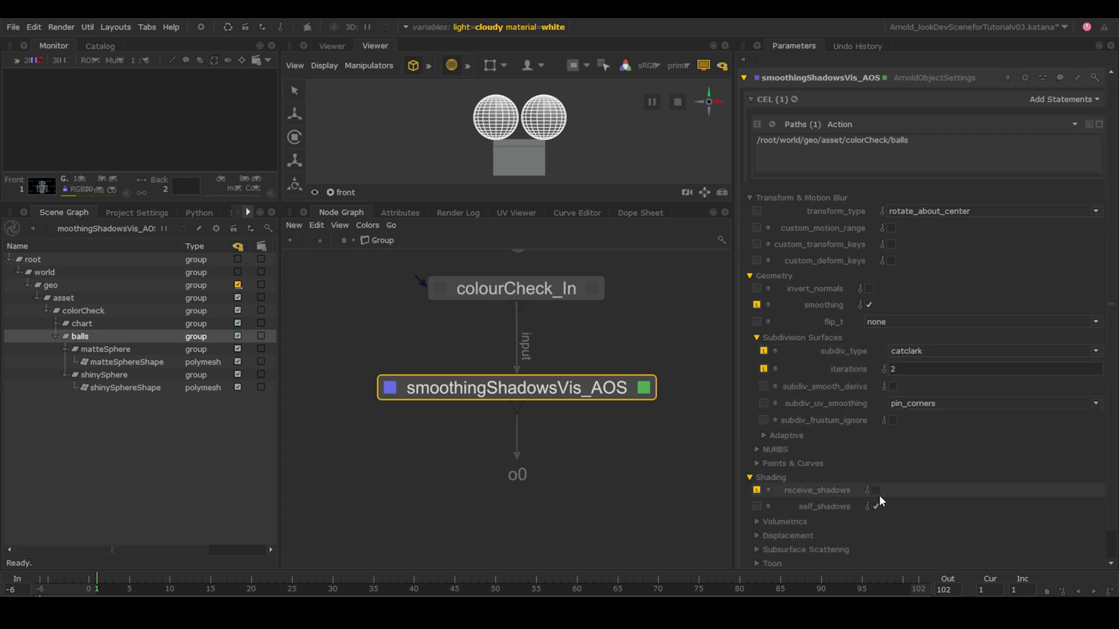
scroll(882, 498, "down", 1)
Drive the AI_RAY_CAMERA visibility of smoothingShadowsVis_AOS with the expression =^/user.colourChecker_visibility.
left_click(749, 548)
scroll(862, 491, "down", 4)
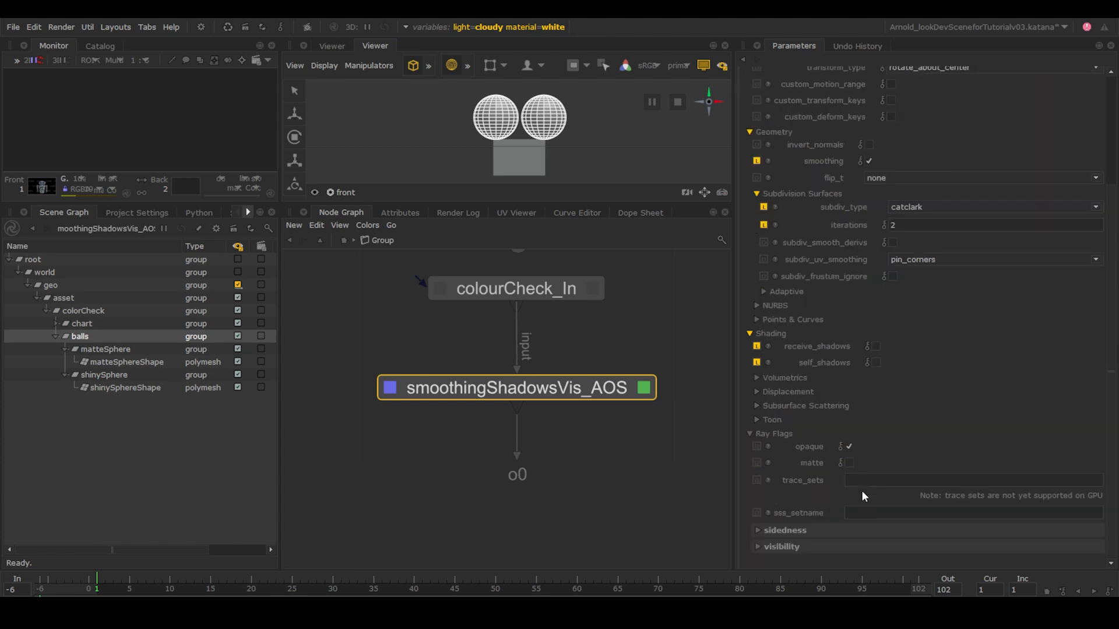
scroll(883, 443, "down", 4)
right_click(884, 444)
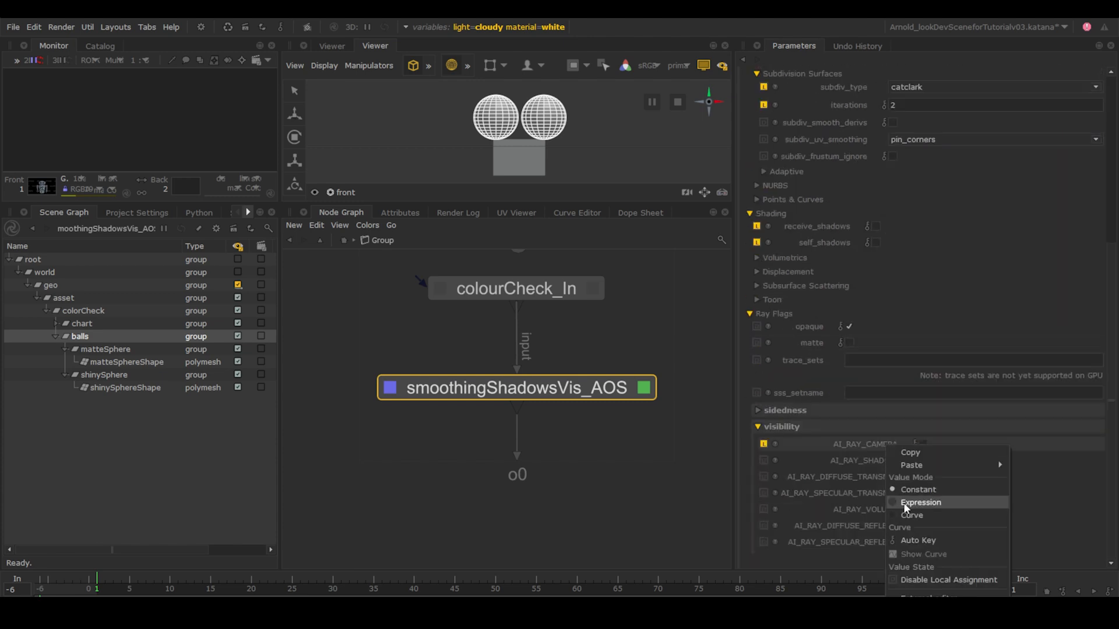
left_click(904, 504)
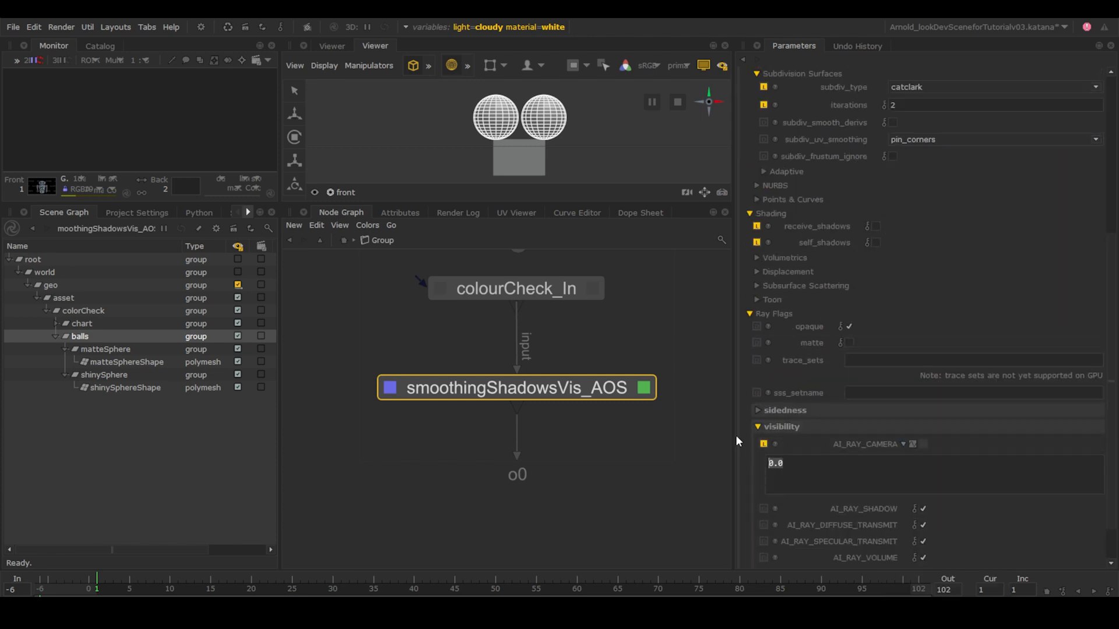
type("=^/user.colourChecker_visibility")
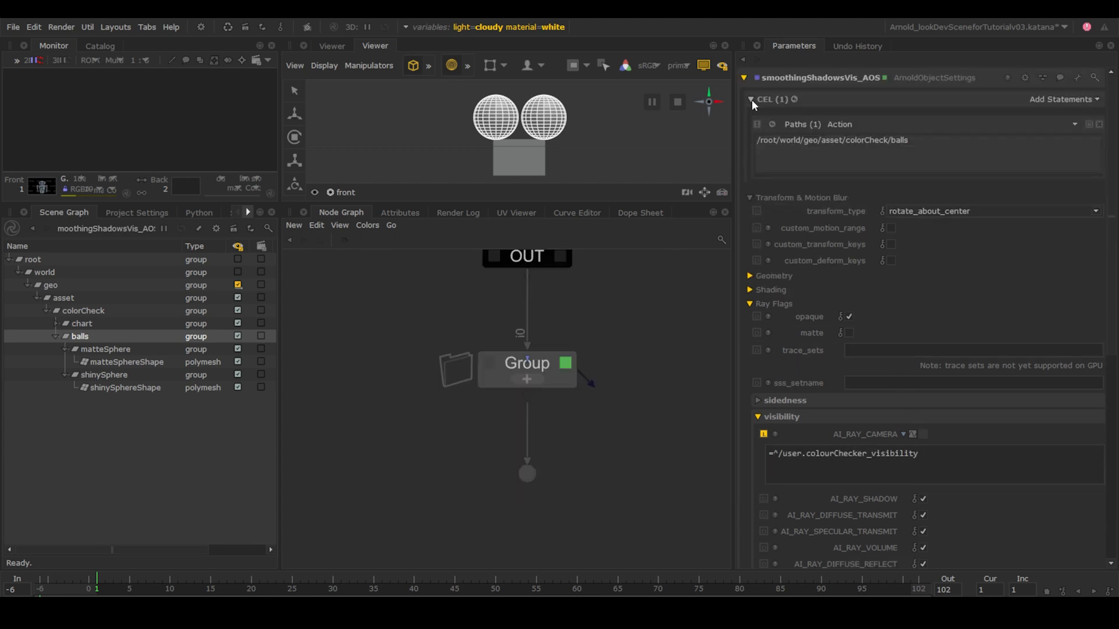
Test the group's colourChecker_visibility switch by checking how AI_RAY_CAMERA on smoothingShadowsVis_AOS responds to it.
left_click(751, 100)
left_click(751, 100)
left_click(559, 380)
middle_click(547, 363, "ctrl")
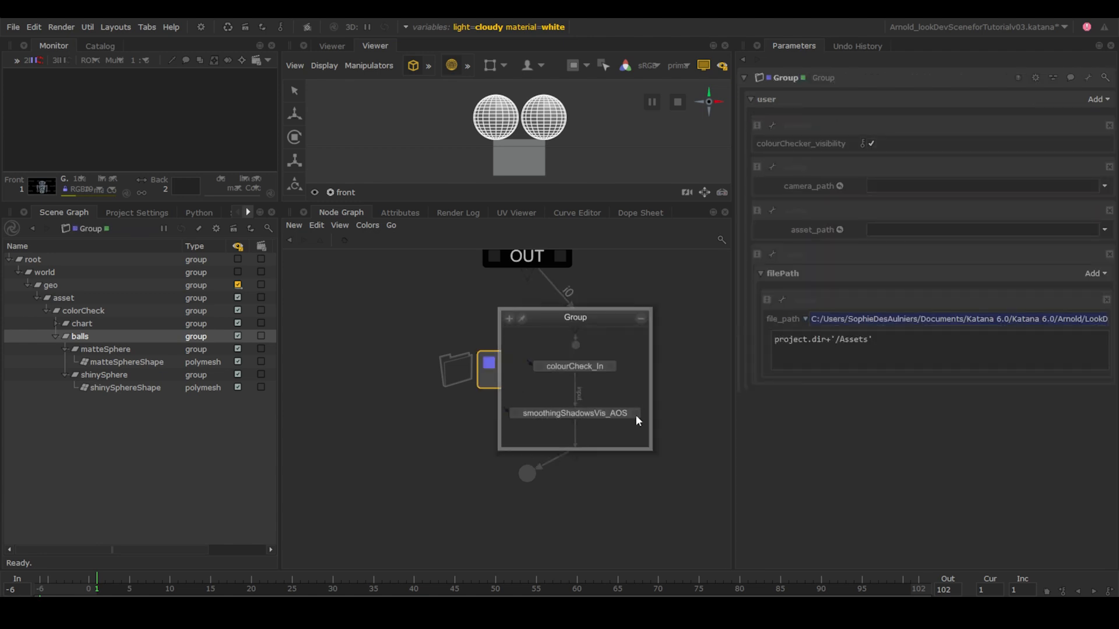
scroll(824, 444, "down", 5)
left_click(905, 395)
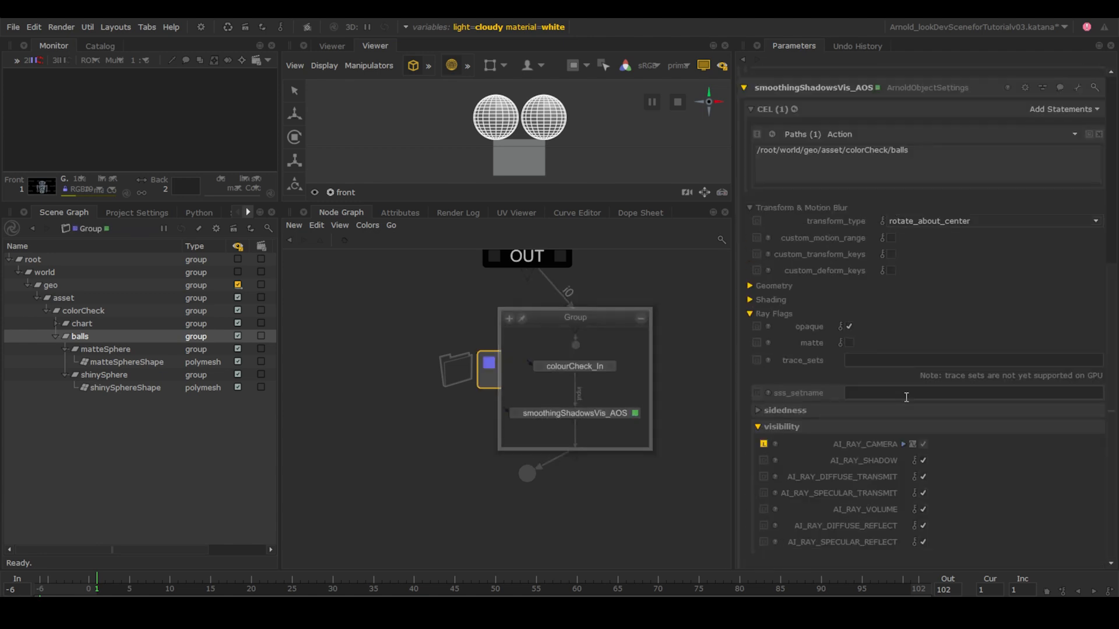
left_click(642, 319)
left_click(541, 369)
left_click(536, 379)
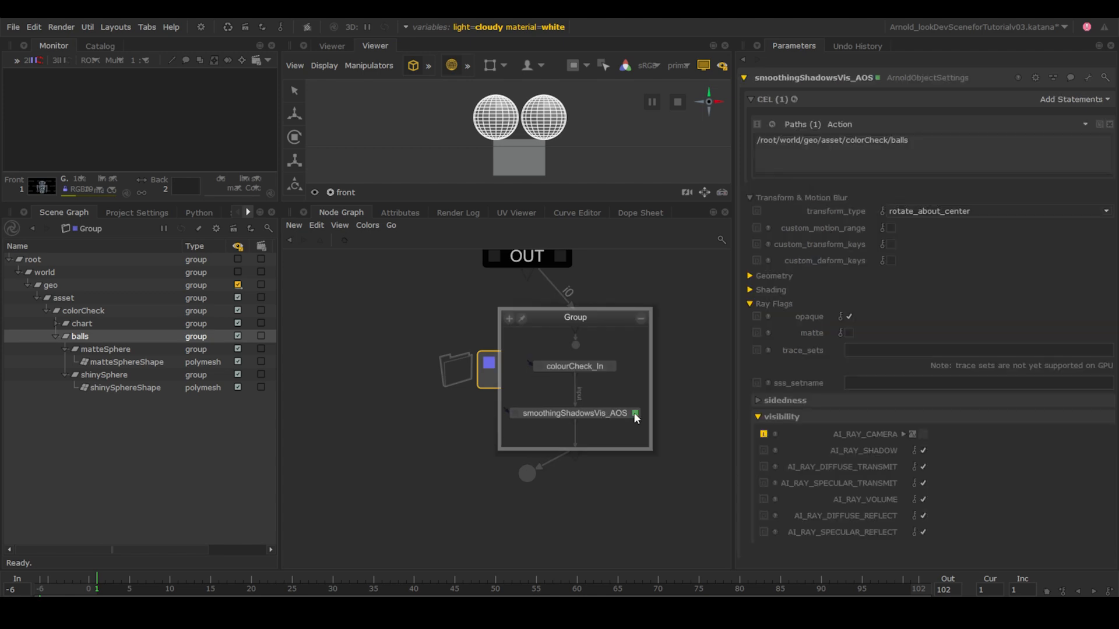
left_click(641, 319)
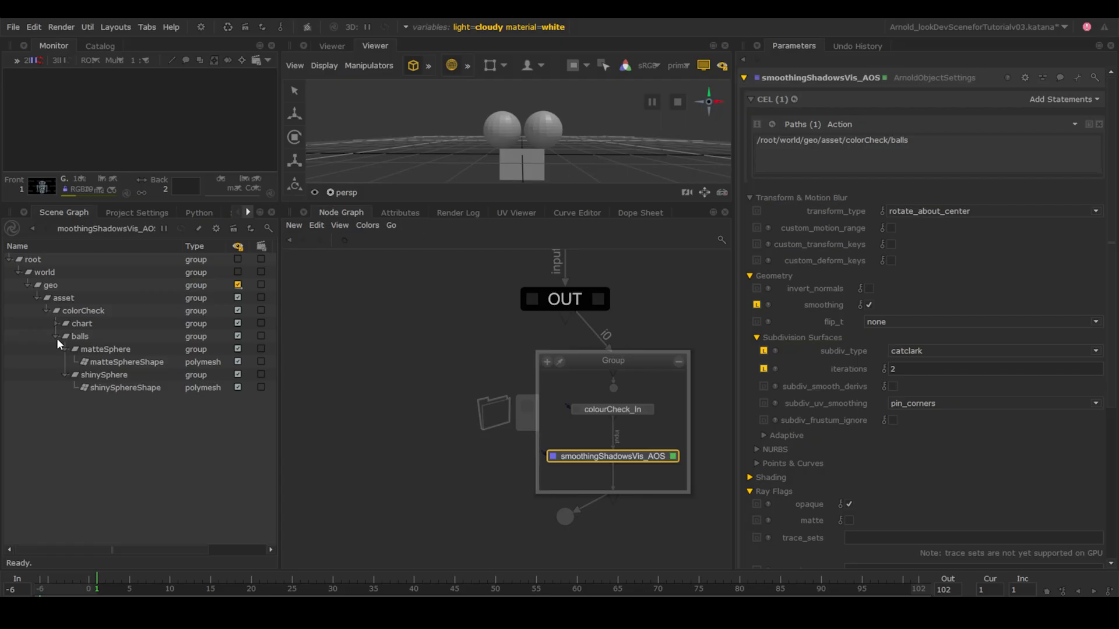
Inspect the chart, matteSphereShape and shinySphereShape locations under colorCheck in the scene graph.
left_click(57, 337)
left_click(84, 324)
left_click(98, 362)
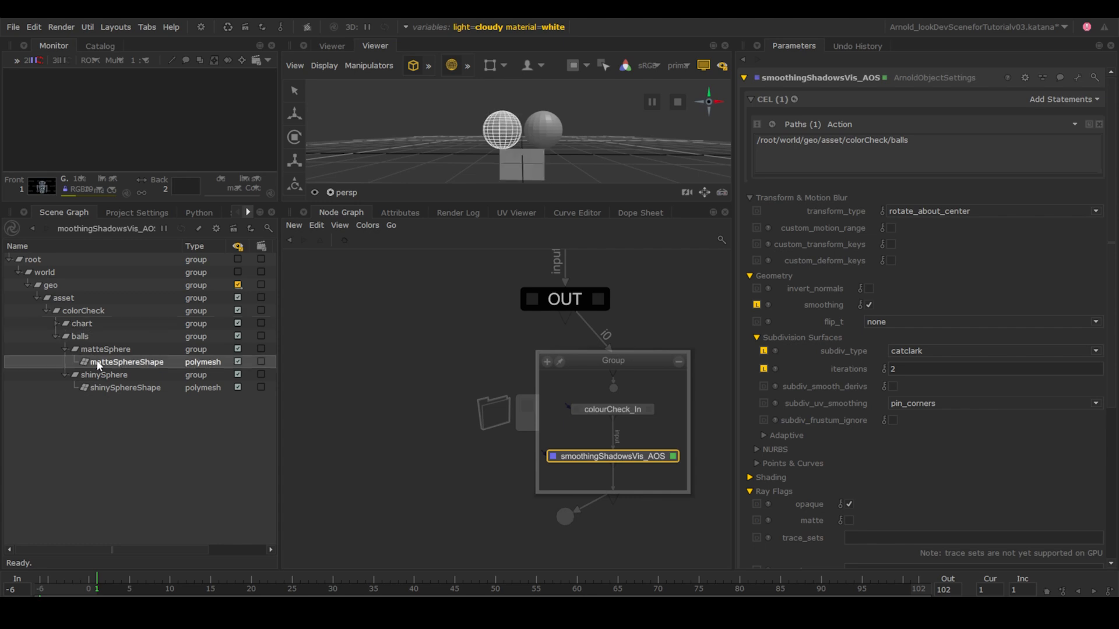
left_click(106, 388)
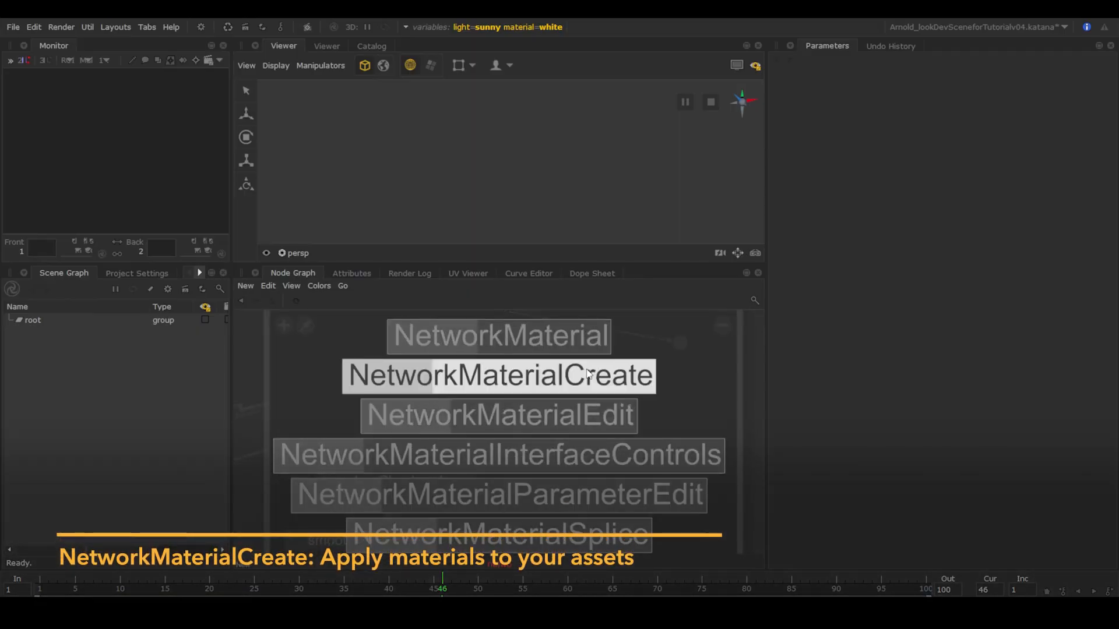
Place a NetworkMaterialCreate node beside colourChecker_In in the group, then view and edit that node.
left_click(589, 374)
left_click(655, 479)
key("e")
key("v")
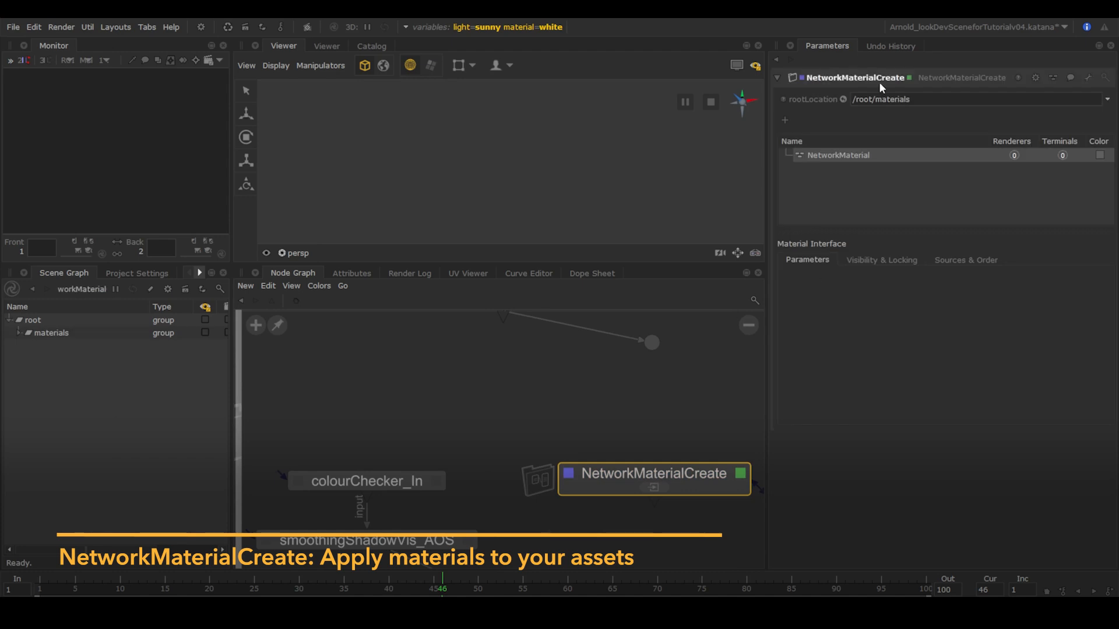
Rename the NetworkMaterialCreate node to colourChecker_NMC.
double_click(885, 77)
type("col")
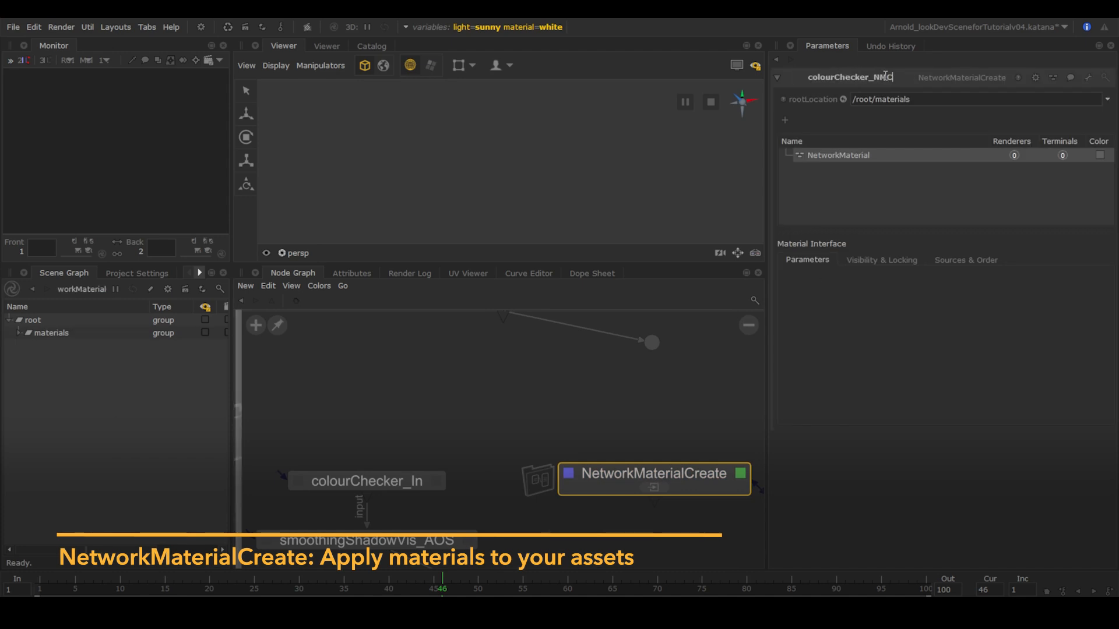
type("ourChecker_NMC")
key("Return")
Add two more network materials and a namespace to colourChecker_NMC, and move all three materials into the namespace.
right_click(849, 155)
left_click(883, 203)
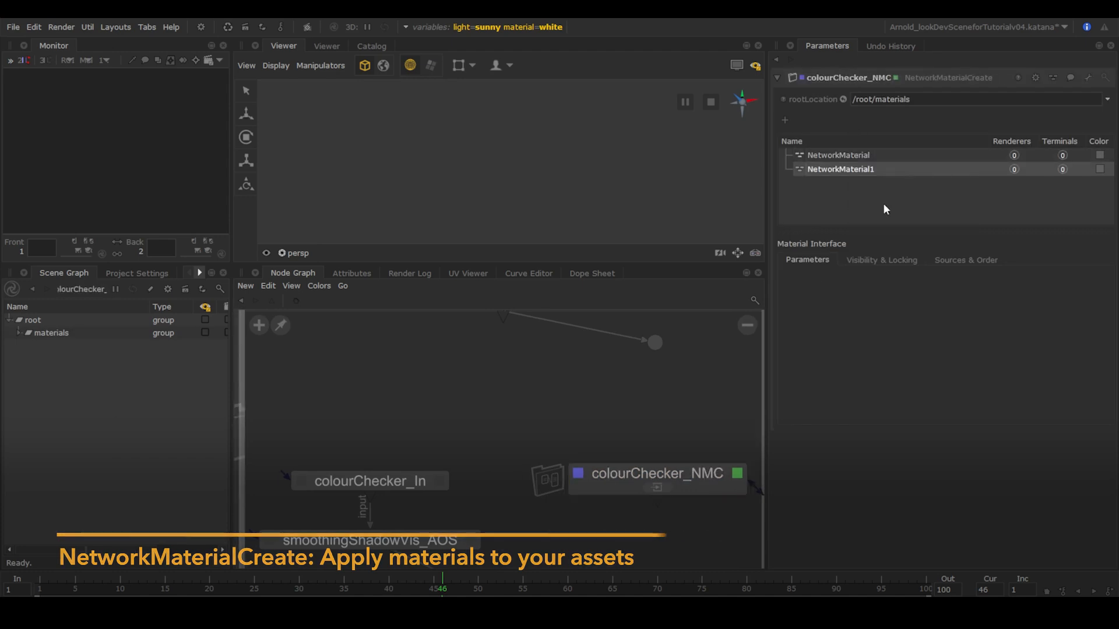
left_click(784, 119)
left_click(824, 154)
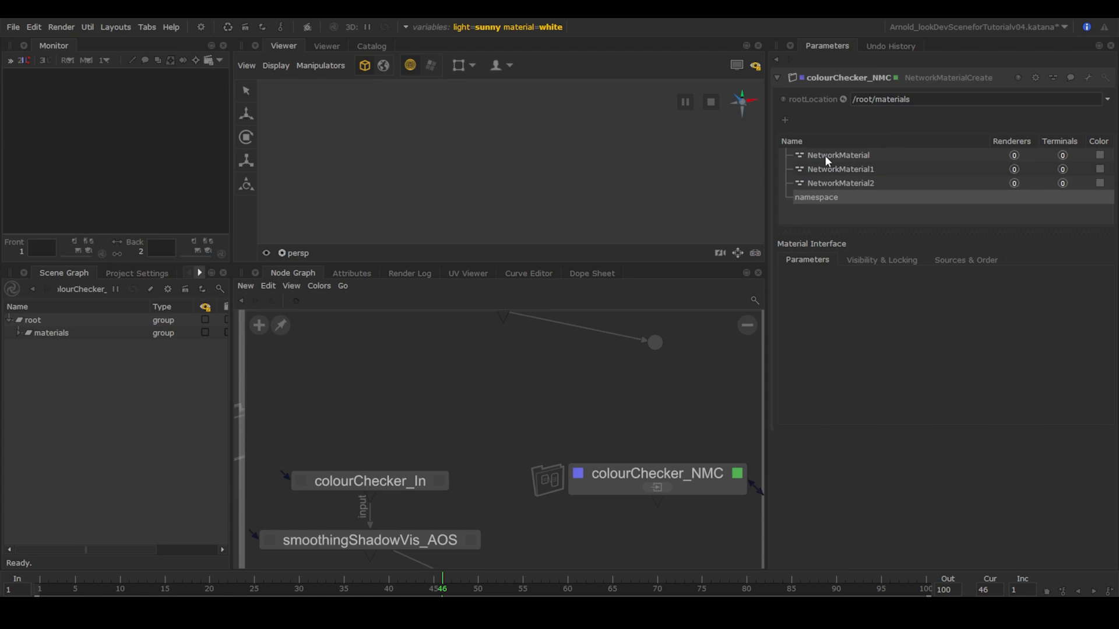
left_click(850, 182, "shift")
left_click_drag(854, 169, 871, 201)
Place an Arnold standard_surface shading node inside colourChecker_NMC.
key("Tab")
type("stan")
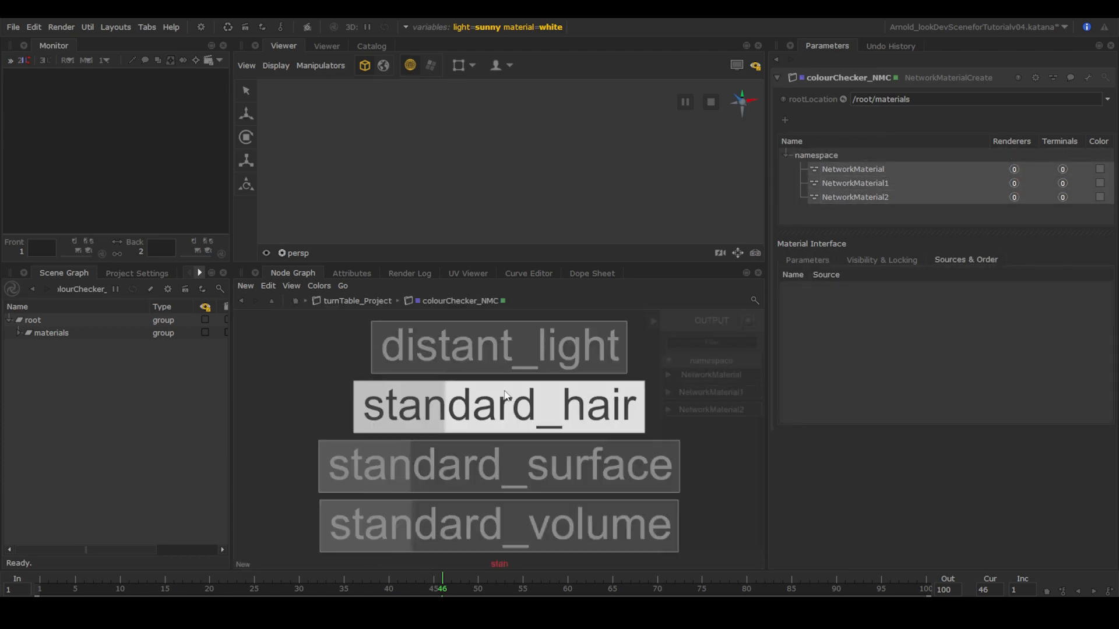
left_click(506, 458)
left_click(447, 347)
scroll(589, 429, "down", 3)
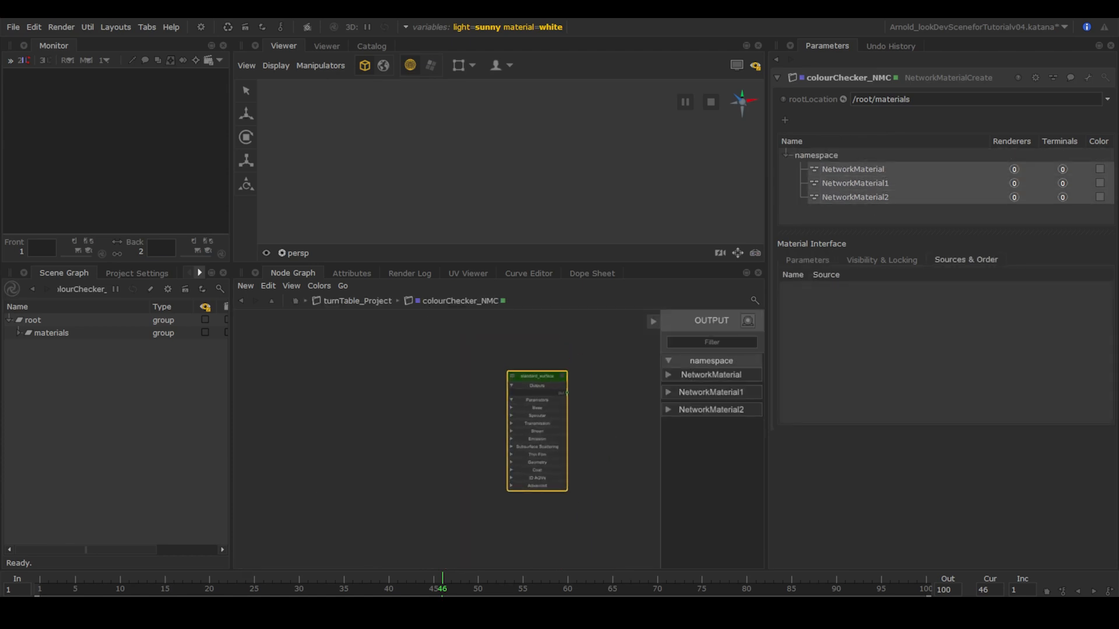
Duplicate the standard_surface node twice and place the copies below the original.
middle_click_drag(527, 425, 512, 376)
key("ctrl+c")
key("ctrl+v")
left_click(491, 468)
middle_click_drag(492, 472, 504, 297)
key("ctrl+v")
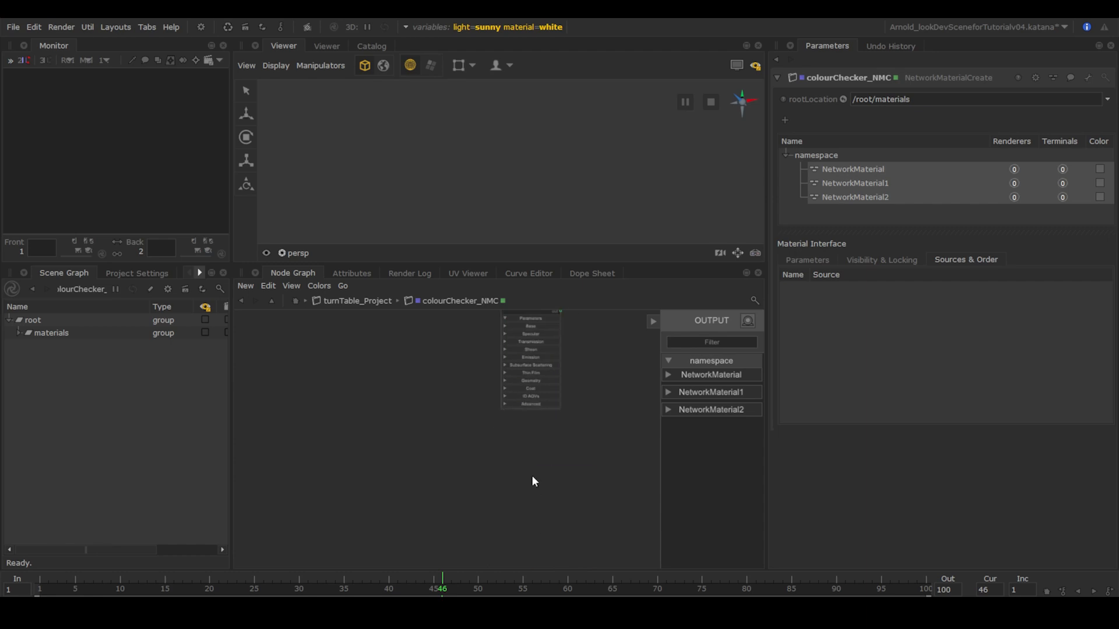
left_click(505, 434)
left_click(571, 379)
Rename the first standard_surface node to matteSphere_SS.
middle_click_drag(572, 378, 606, 422)
scroll(584, 369, "up", 3)
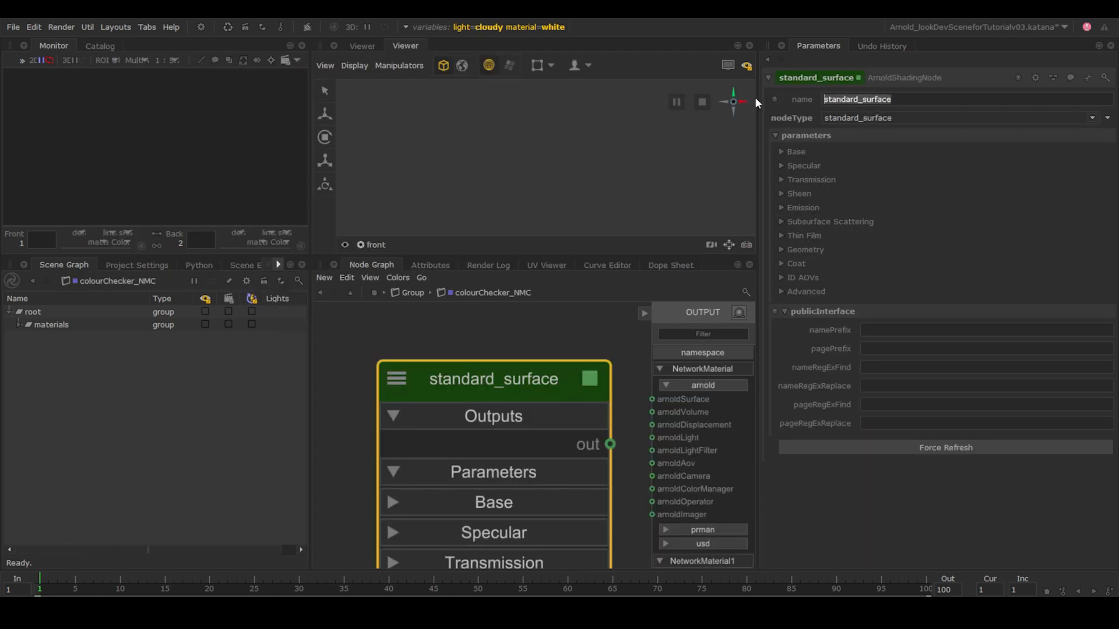
type("matteSphere_SS")
key("Return")
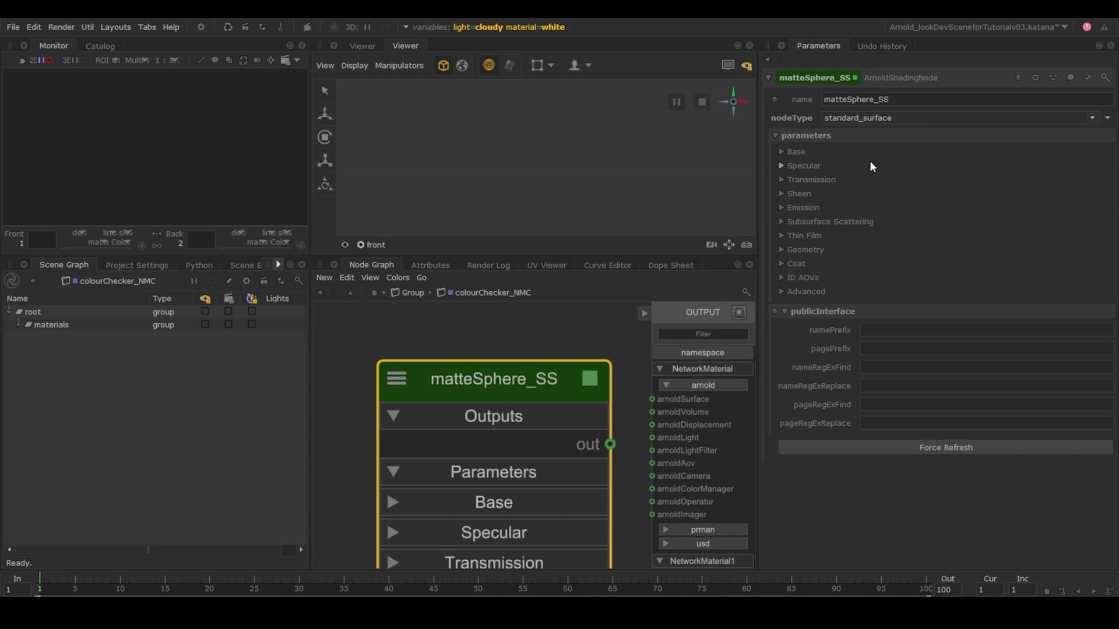
Set the base_color of matteSphere_SS to 0.18, 0.18, 0.18.
left_click(781, 152)
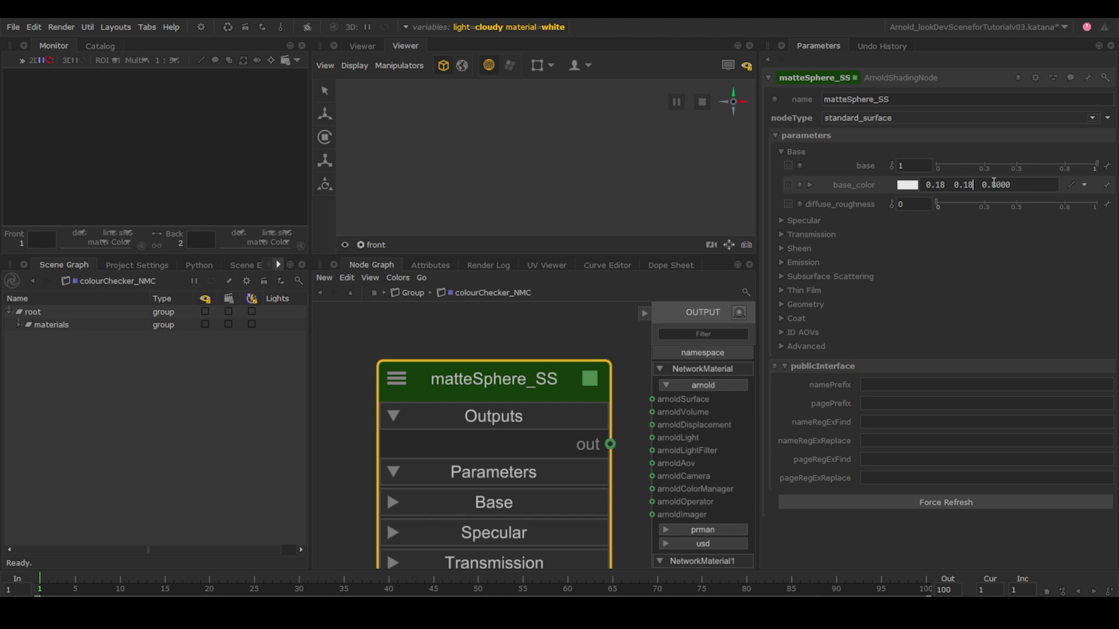
type("18")
key("Return")
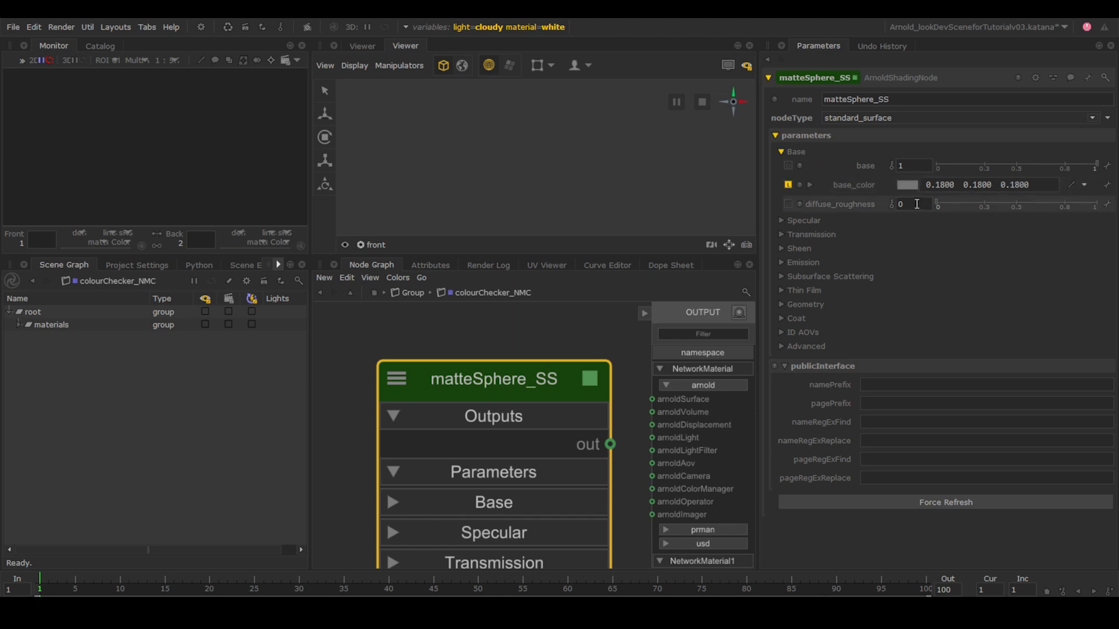
Set the diffuse_roughness of matteSphere_SS to 0.3 and its specular weight to 0.
left_click(782, 221)
left_click_drag(921, 235, 859, 235)
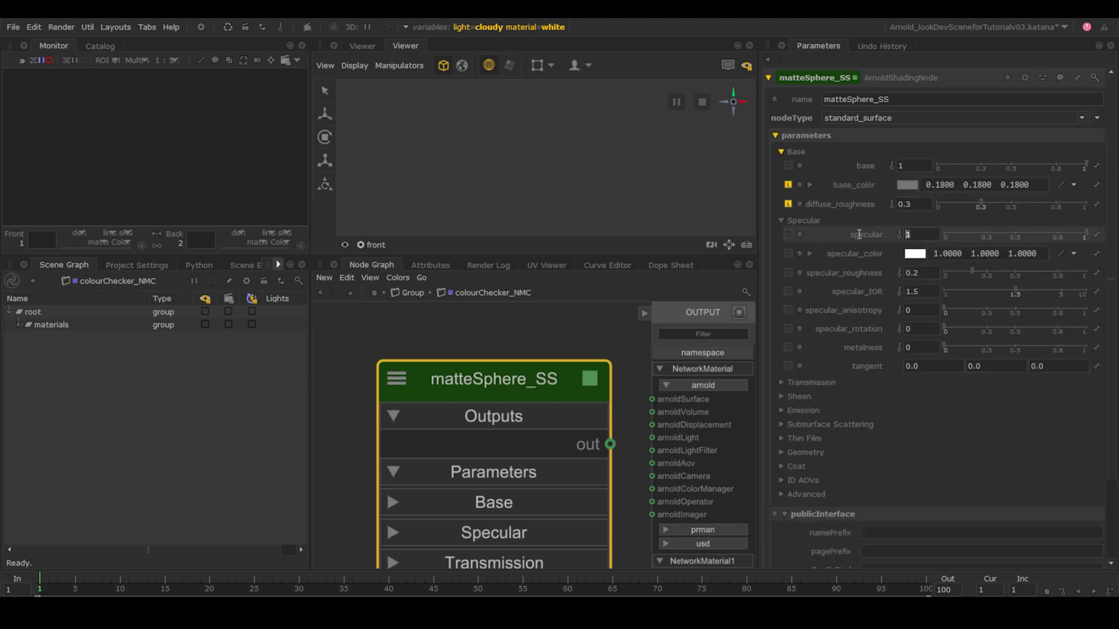
type("0")
key("Return")
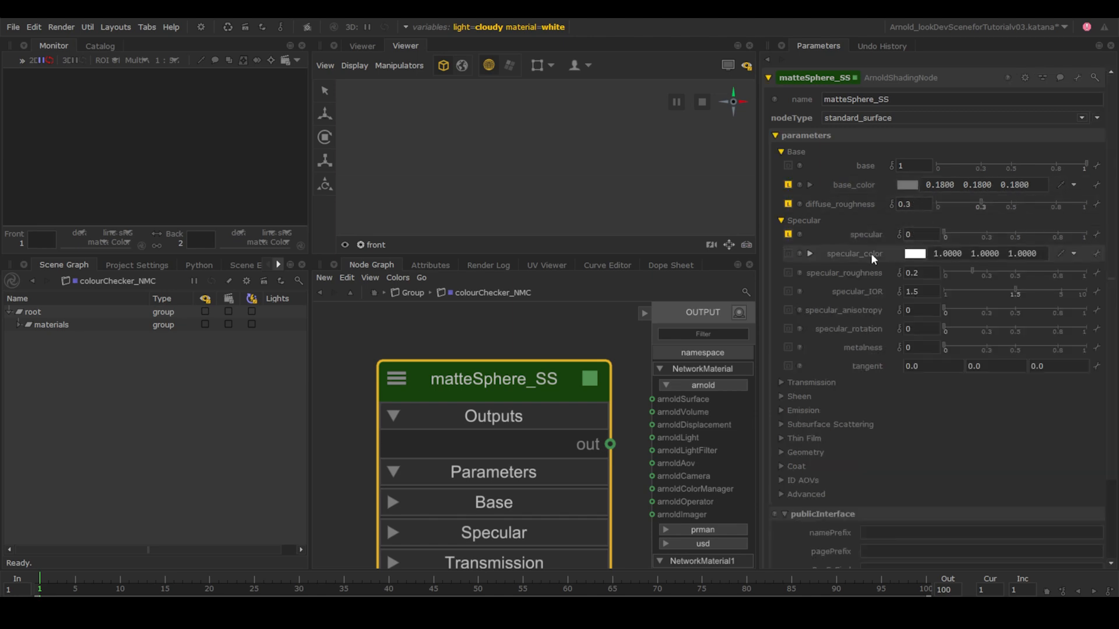
Set the specular_color of matteSphere_SS to black (0, 0, 0).
left_click(915, 253)
left_click_drag(410, 275, 408, 384)
left_click(608, 392)
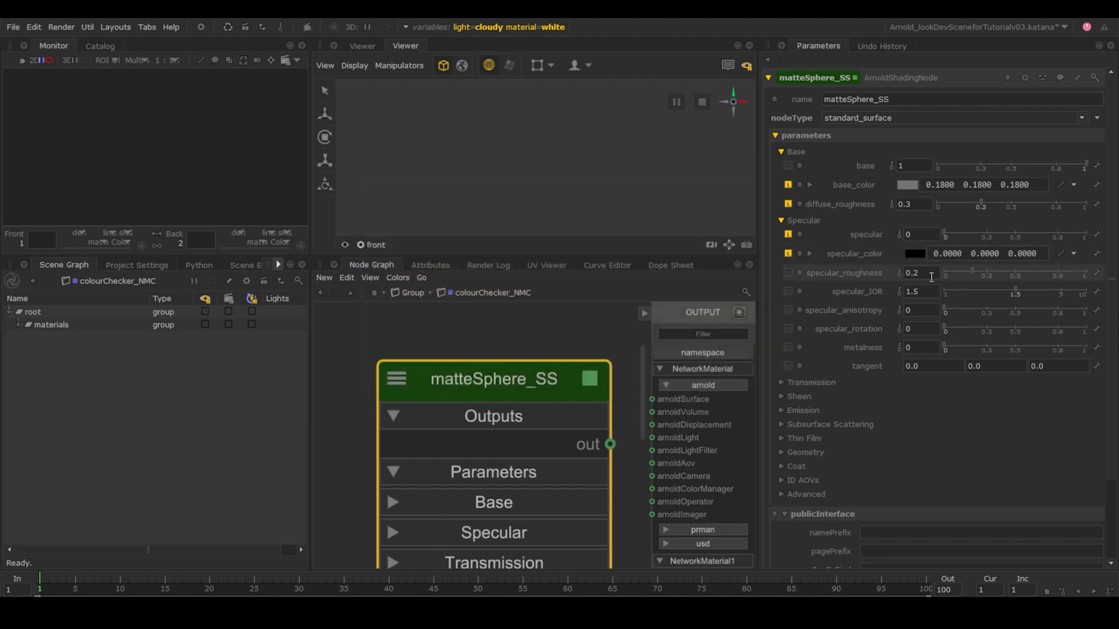
Set the subsurface weight of matteSphere_SS to 1.6.
left_click(809, 383)
scroll(827, 363, "down", 5)
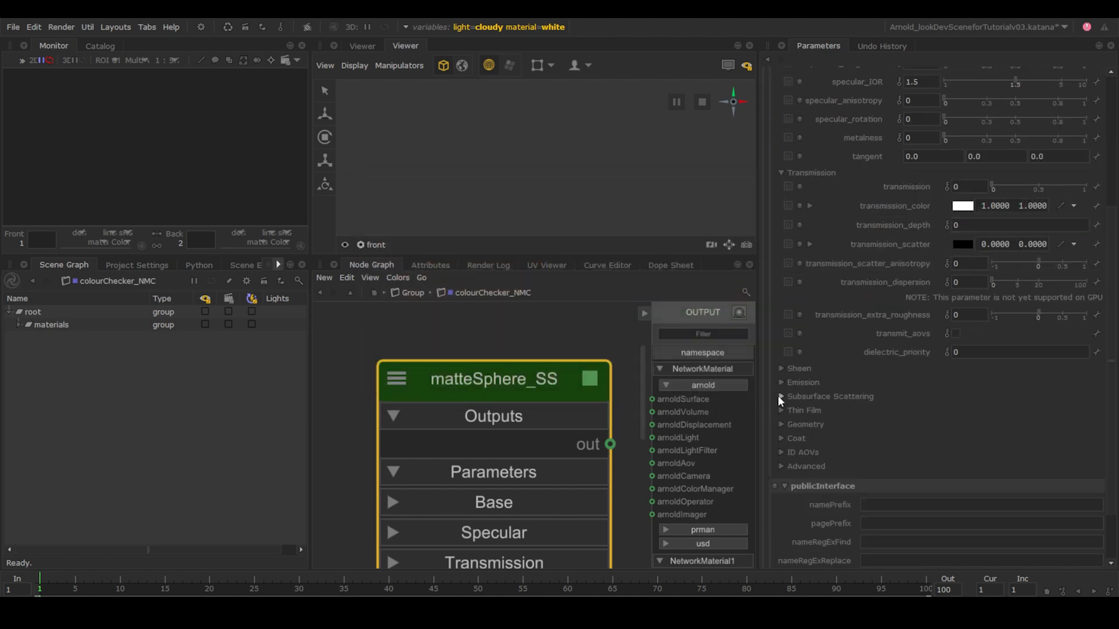
left_click(781, 396)
type("1.6")
key("Return")
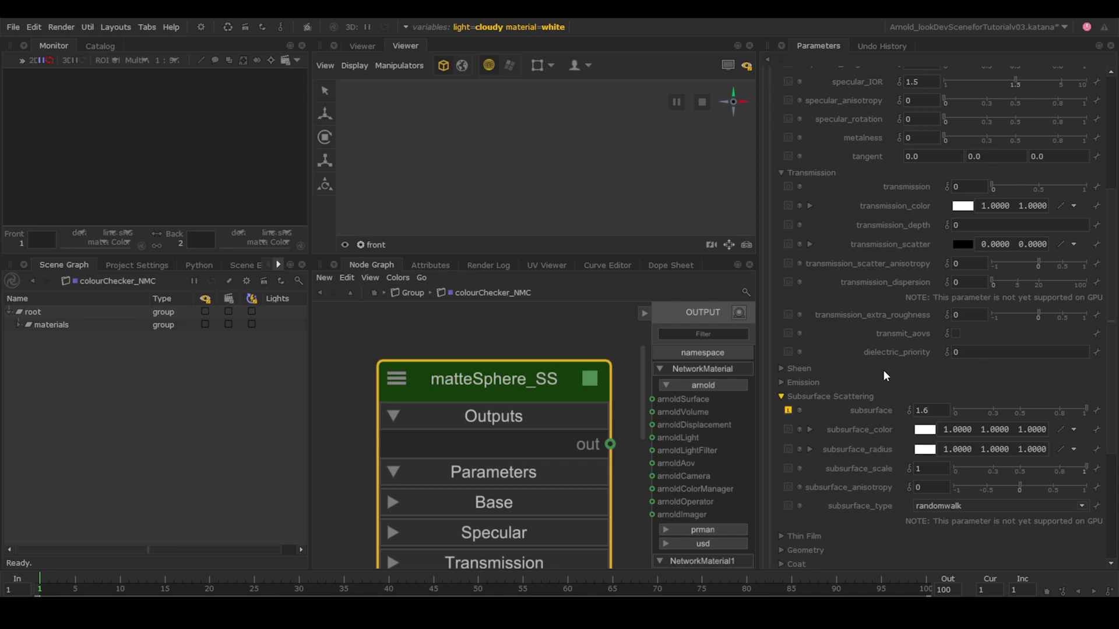
Rename the standard_surface1 node to chromeSphere_SS.
scroll(533, 456, "down", 5)
double_click(533, 379)
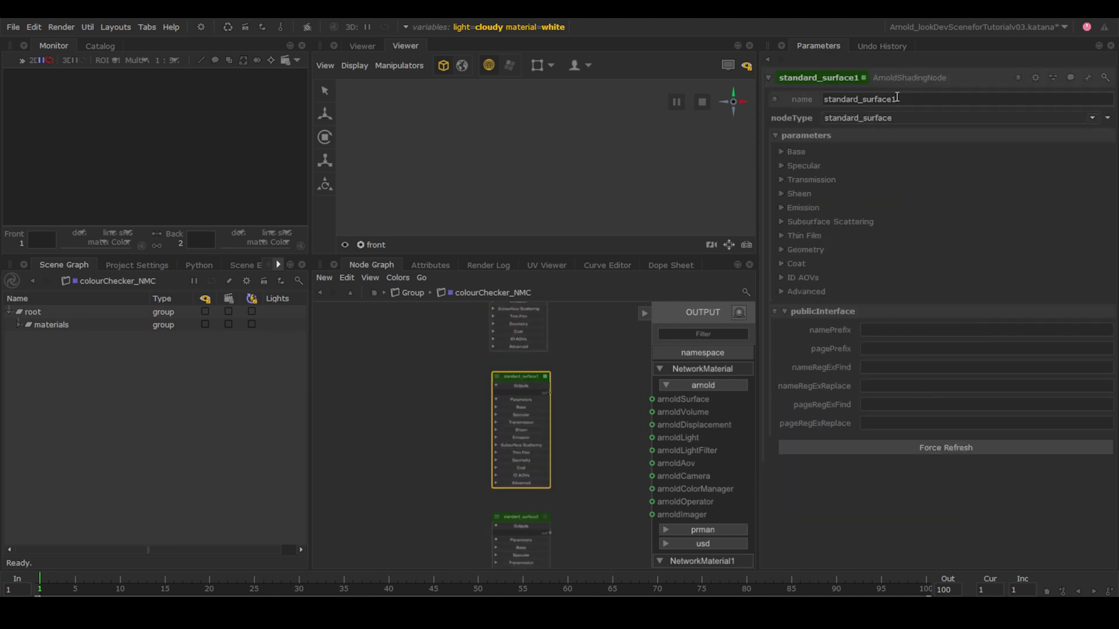
type("chromeSphere")
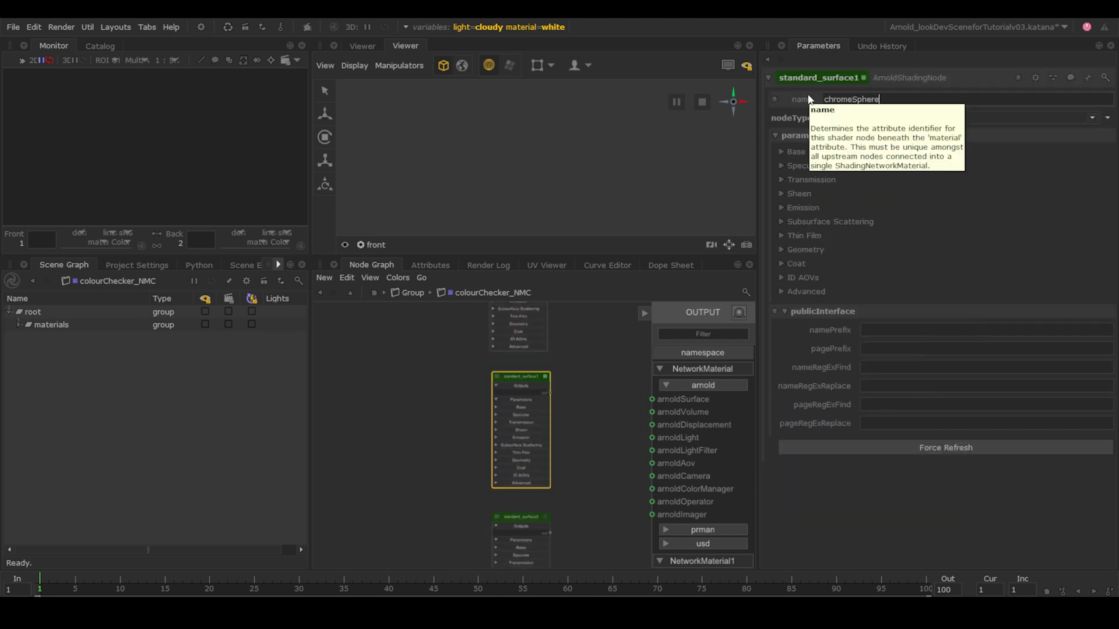
type("_SS")
key("Return")
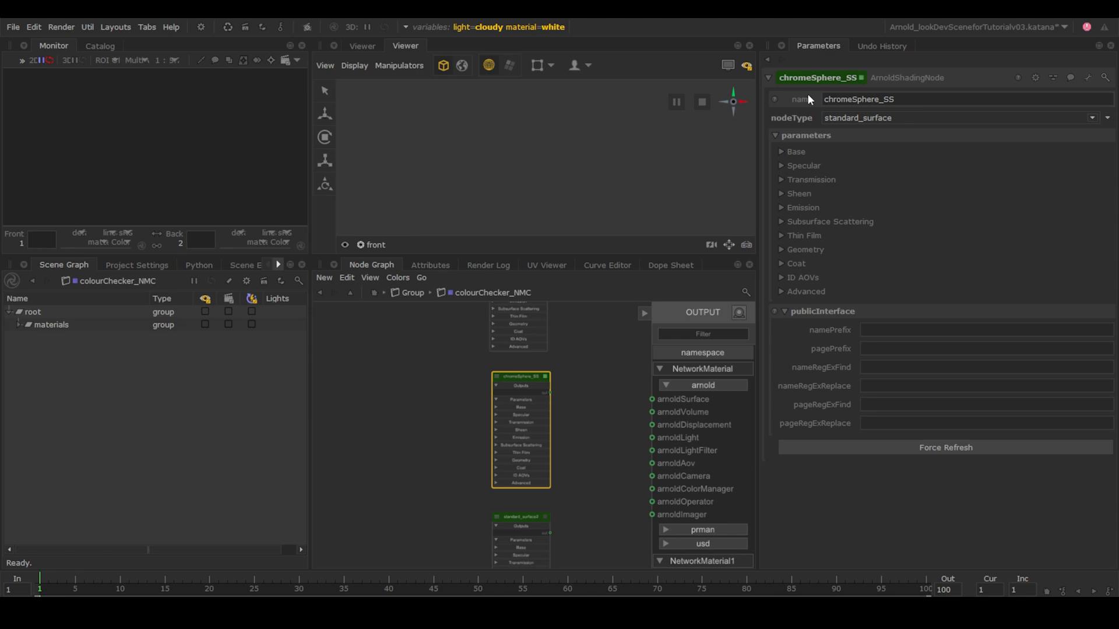
Set the specular weight of chromeSphere_SS to 0.
left_click(794, 153)
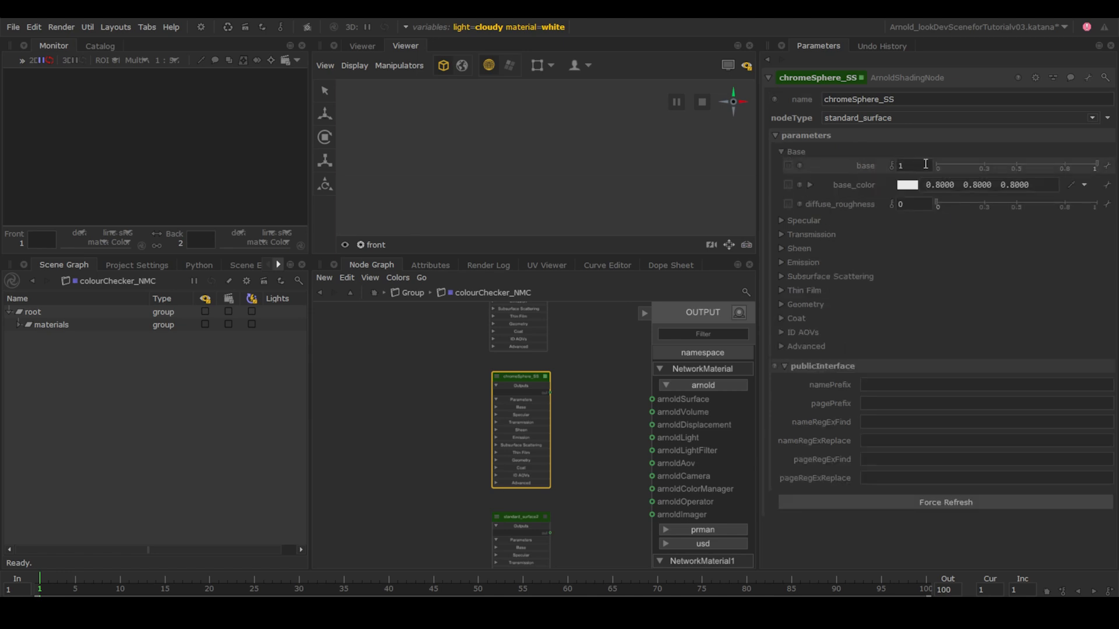
left_click(782, 220)
left_click_drag(930, 233, 868, 215)
type("0")
key("Return")
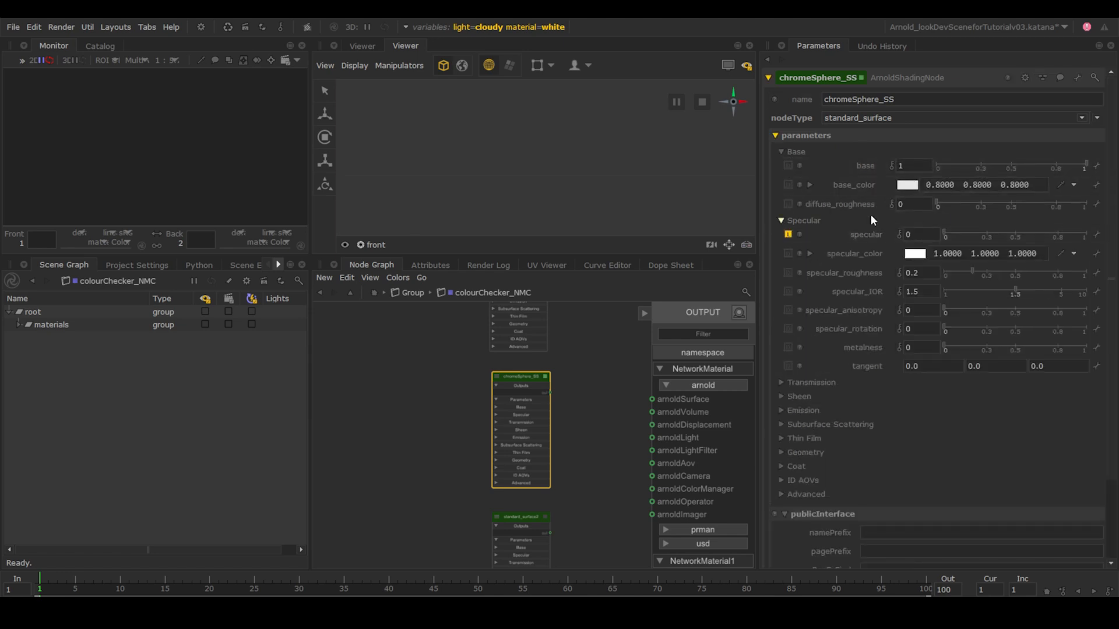
Set the specular_roughness of chromeSphere_SS to 0 and its metalness to 1.
left_click_drag(925, 276, 878, 250)
type("0")
key("Return")
left_click_drag(920, 347, 859, 331)
type("1")
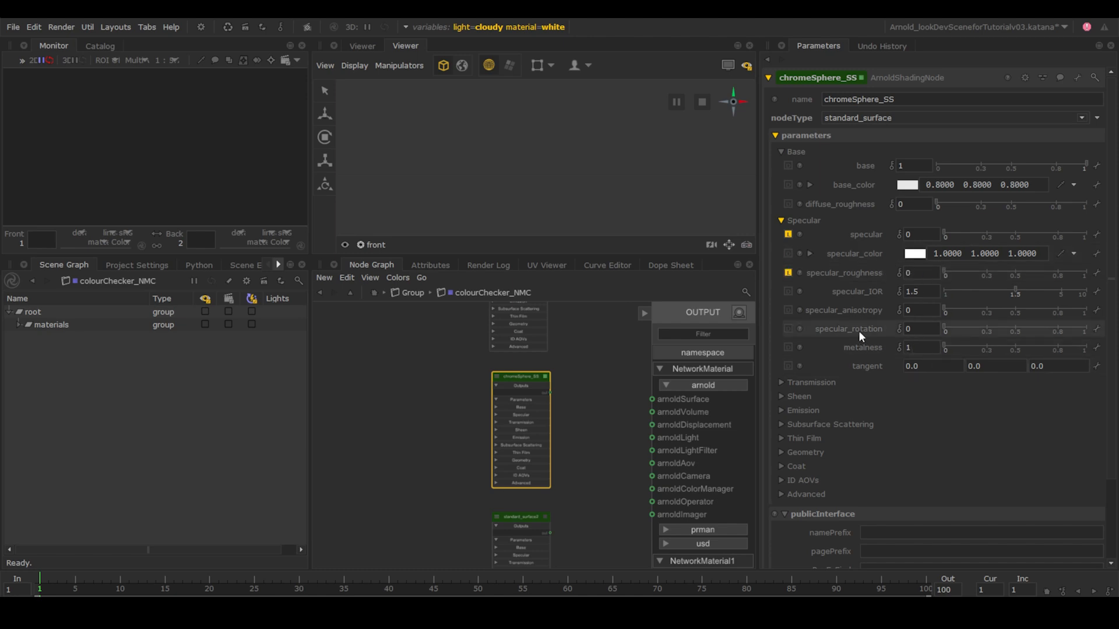
key("Return")
Rename the standard_surface2 node to macBethChart_SS.
middle_click_drag(533, 527, 553, 411)
scroll(554, 406, "up", 3)
double_click(554, 405)
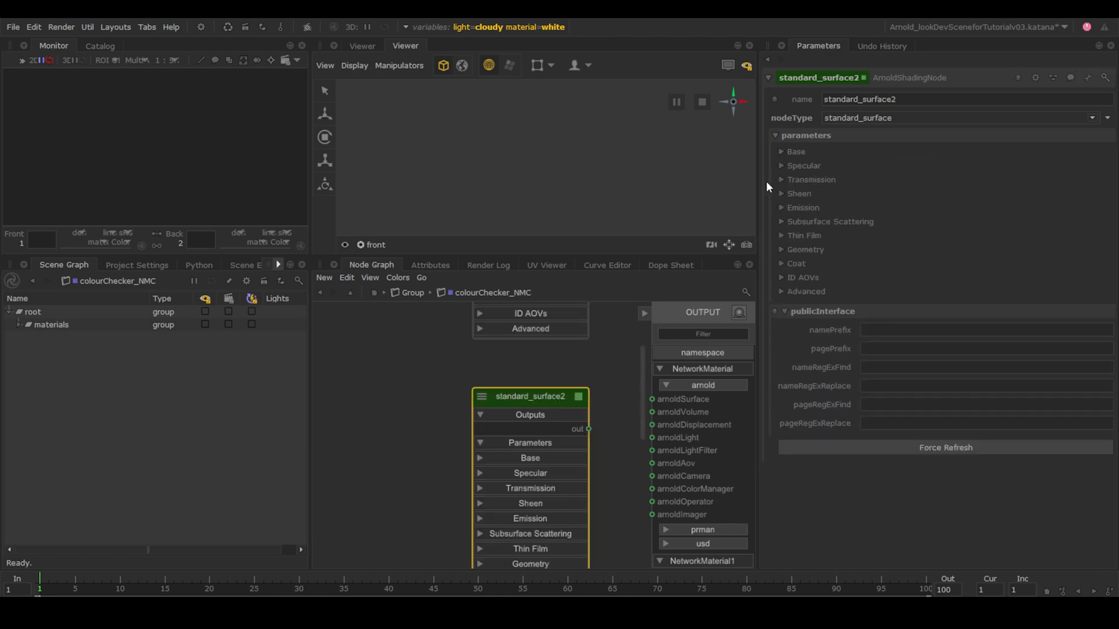
left_click_drag(915, 98, 732, 93)
type("macBethChart_SS")
key("Return")
Set the diffuse_roughness of macBethChart_SS to 0.5 and its specular weight to 0.3.
left_click(781, 151)
left_click(927, 204)
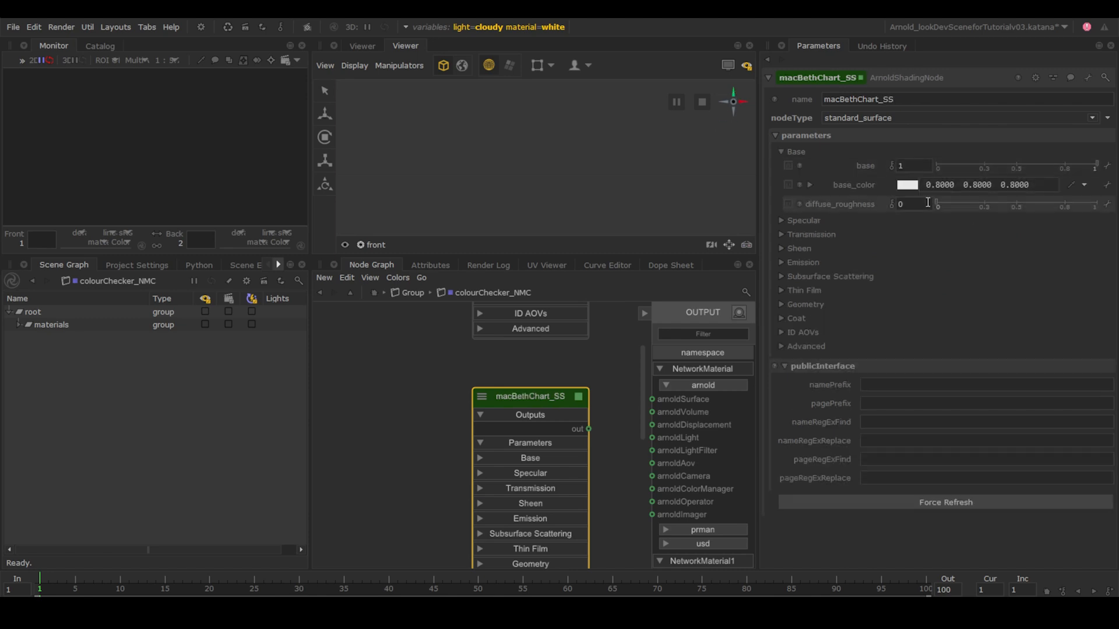
type(".5")
key("Return")
left_click(781, 220)
double_click(917, 272)
double_click(919, 235)
type("0.5")
key("Return")
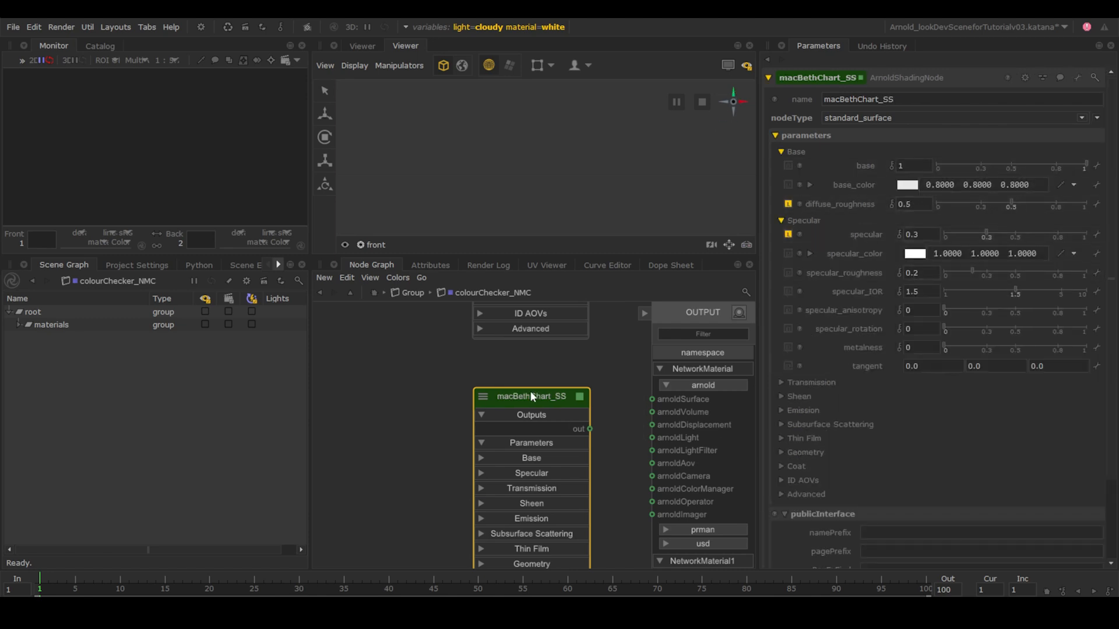
Add an Arnold image node beside macBethChart_SS and name it macbethChart_Image.
scroll(532, 394, "down", 3)
key("Tab")
left_click(444, 397)
left_click_drag(863, 99, 805, 94)
type("macbethChart_Image")
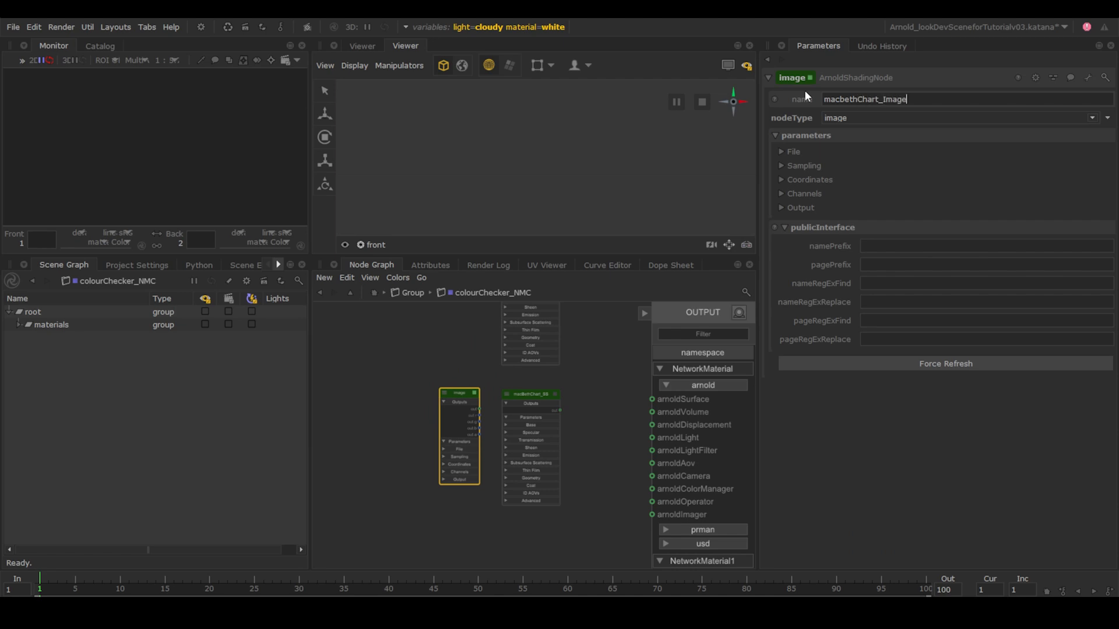
key("Return")
Set the filename expression of macbethChart_Image to project.dir + '/Assets/Textures/colorchecker/colorchecker.tx' and check the file it resolves to.
left_click(784, 152)
type("project.dir")
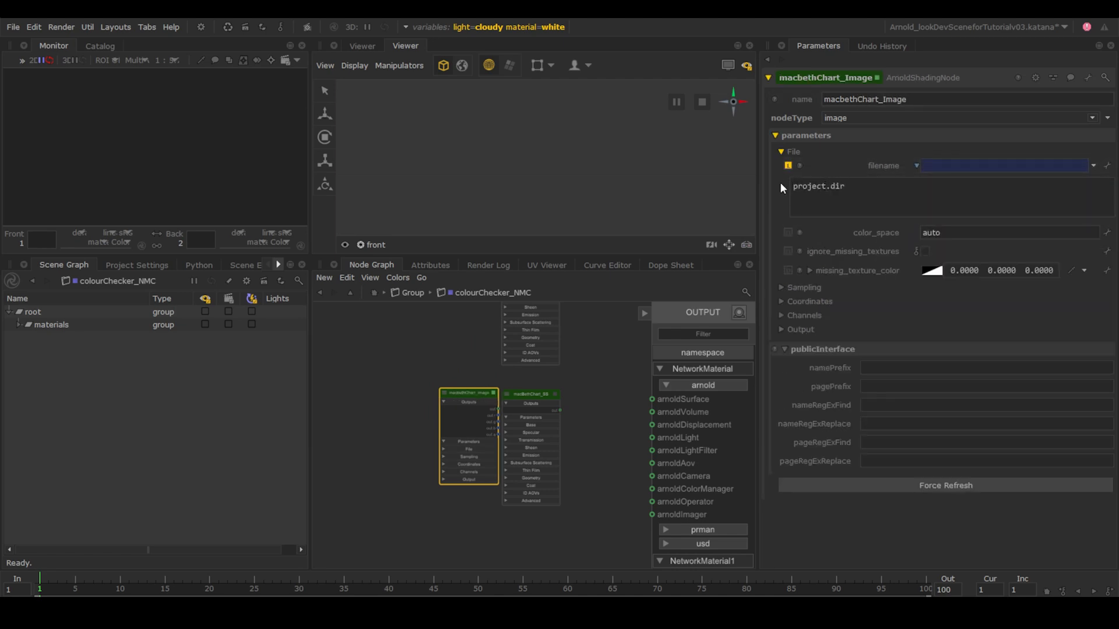
type("+ '/Assets/Textures/colorchecker/colorchecker.tx'")
left_click(1093, 166)
left_click(1086, 180)
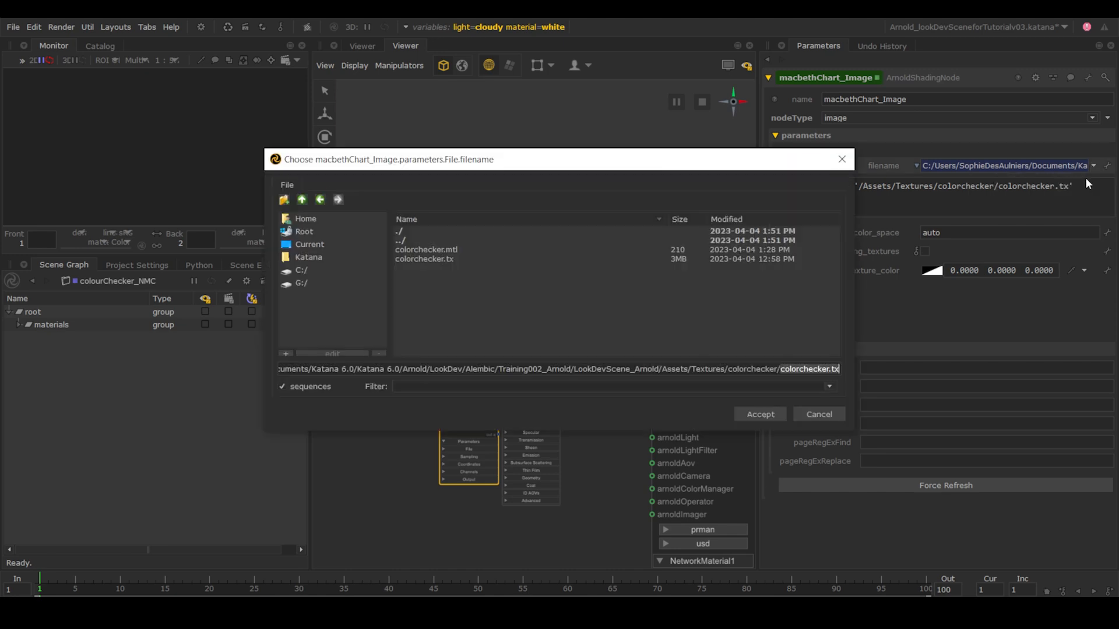
left_click(843, 165)
Move macbethChart_Image away from macBethChart_SS and connect its output to that shader.
scroll(486, 439, "up", 4)
left_click_drag(452, 348, 401, 348)
left_click_drag(460, 378, 521, 403)
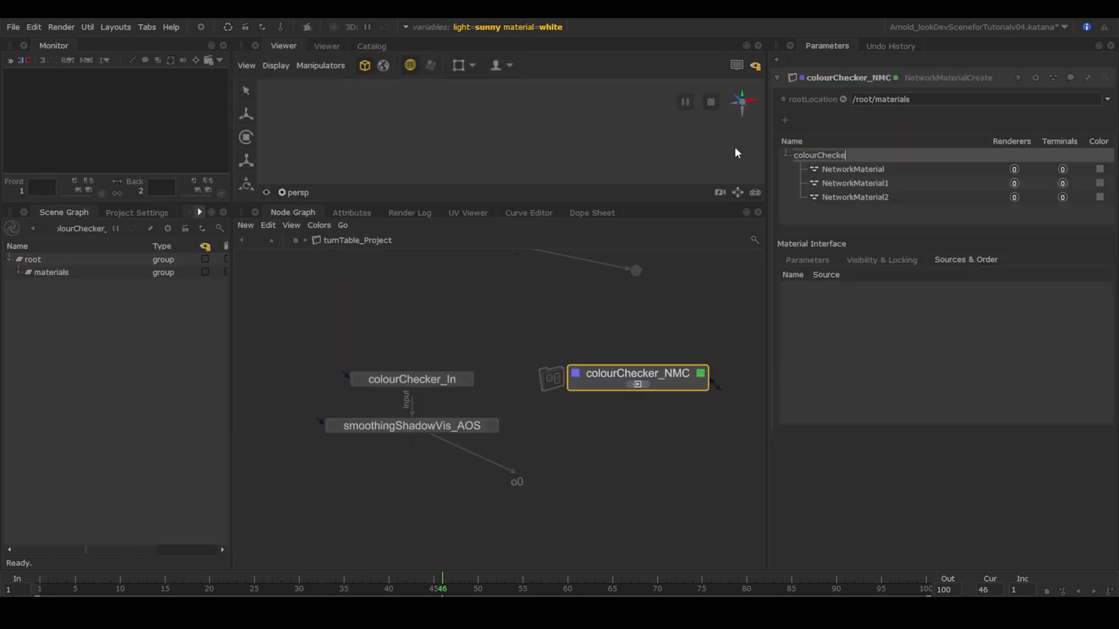
In colourChecker_NMC, rename the material namespace to colourChecker_MAT and the first NetworkMaterial to matte_MAT.
type("_MAT")
key("Return")
double_click(852, 169)
type("matte_MAT")
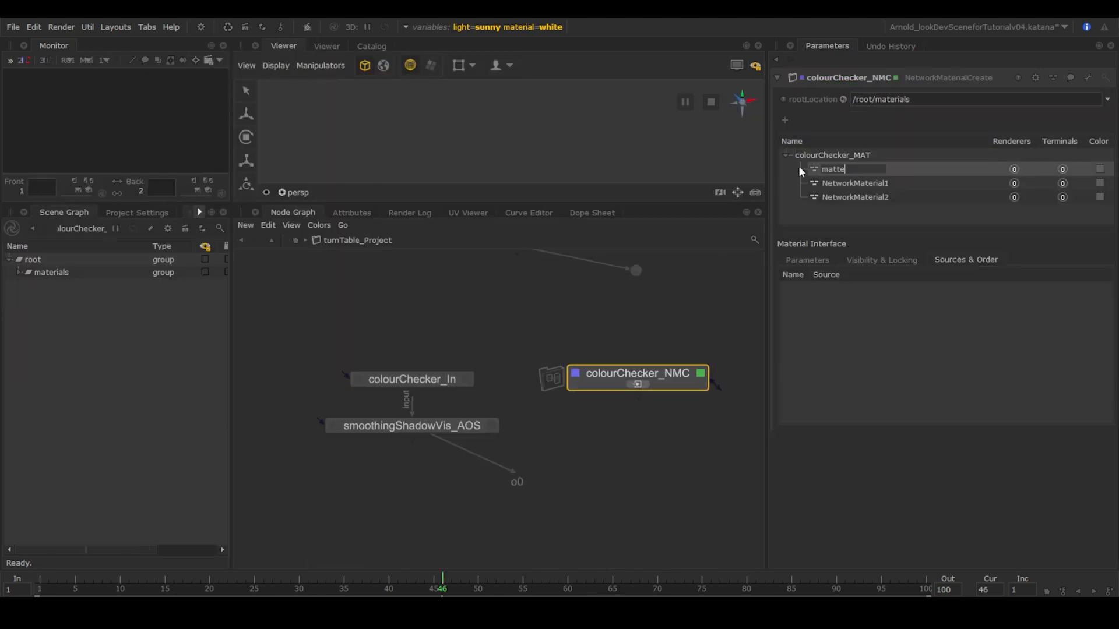
Rename NetworkMaterial1 to chrome_MAT and NetworkMaterial2 to macBeth_MAT.
double_click(825, 183)
type("chrome_MAT")
key("Return")
double_click(841, 197)
type("macbeth_MAT")
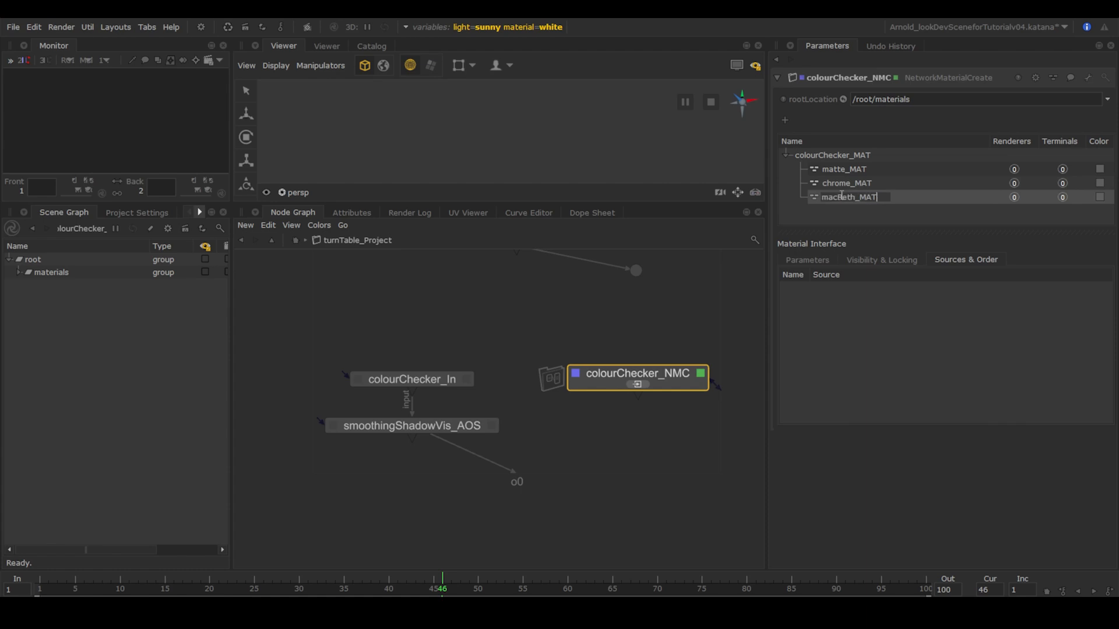
key("Return")
Inside colourChecker_NMC, connect the matteSphere_SS output to the arnoldSurface terminal of matte_MAT.
left_click(646, 384)
key("space")
middle_click_drag(699, 292, 707, 302)
left_click_drag(684, 215, 1001, 178)
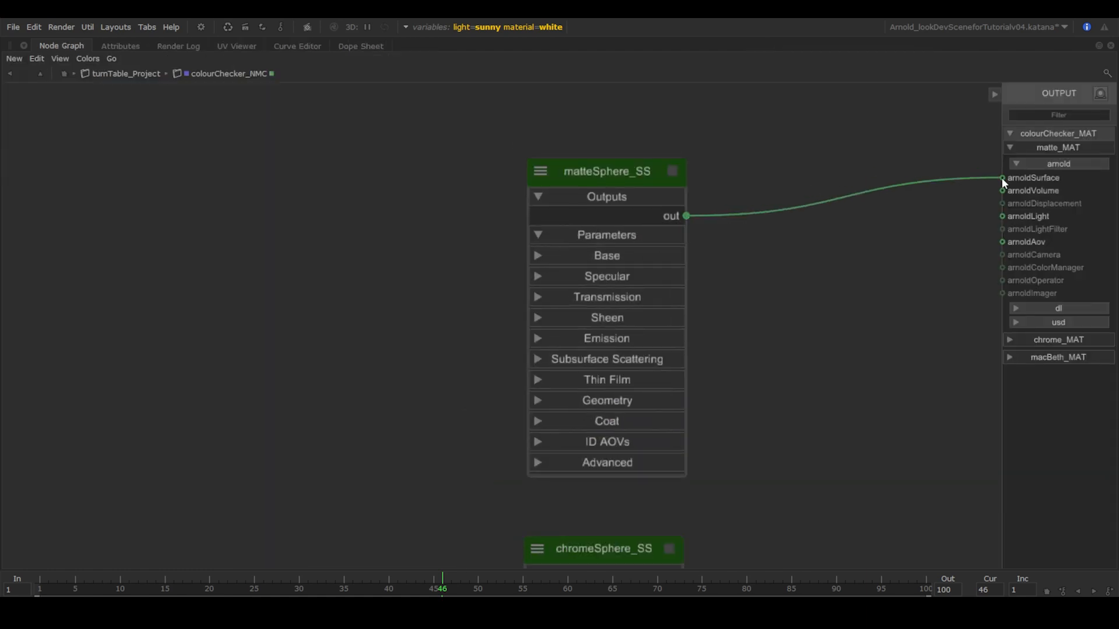
Connect the chromeSphere_SS output to the arnoldSurface terminal of chrome_MAT.
middle_click_drag(830, 543, 840, 215)
left_click(1010, 148)
left_click(1010, 165)
left_click_drag(696, 267, 1002, 195)
left_click(1010, 165)
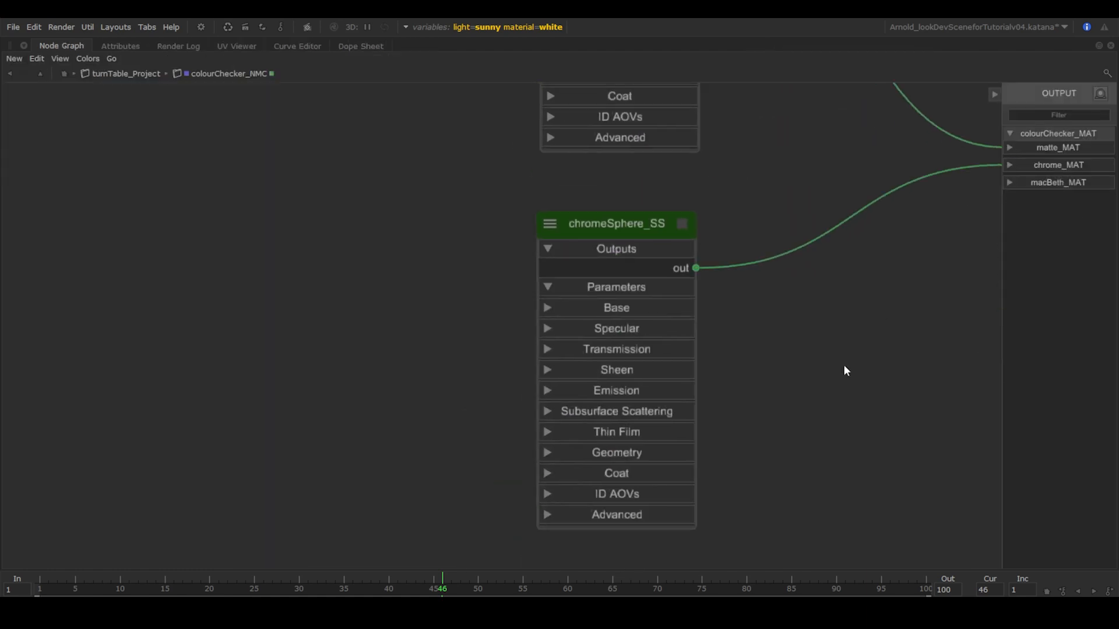
Connect the macBethChart_SS output to the arnoldSurface terminal of macBeth_MAT.
middle_click_drag(807, 489, 825, 71)
left_click(1009, 182)
left_click_drag(719, 217, 1003, 213)
left_click(1010, 182)
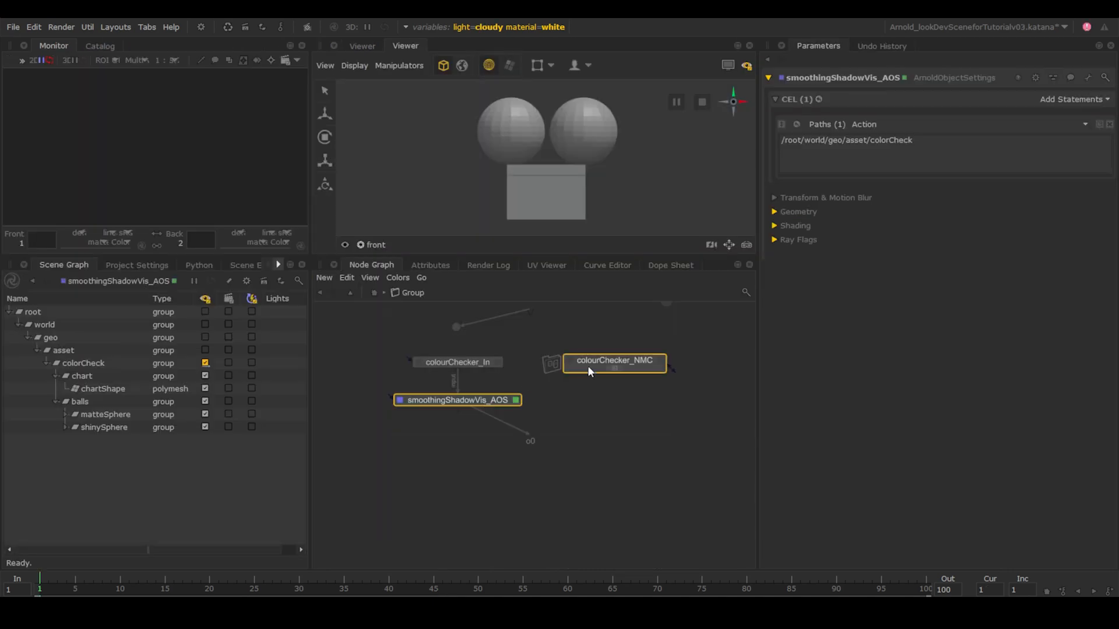
Merge smoothingShadowVis_AOS with colourChecker_NMC and add a MaterialAssign node named matte_MA below the merge.
key("m")
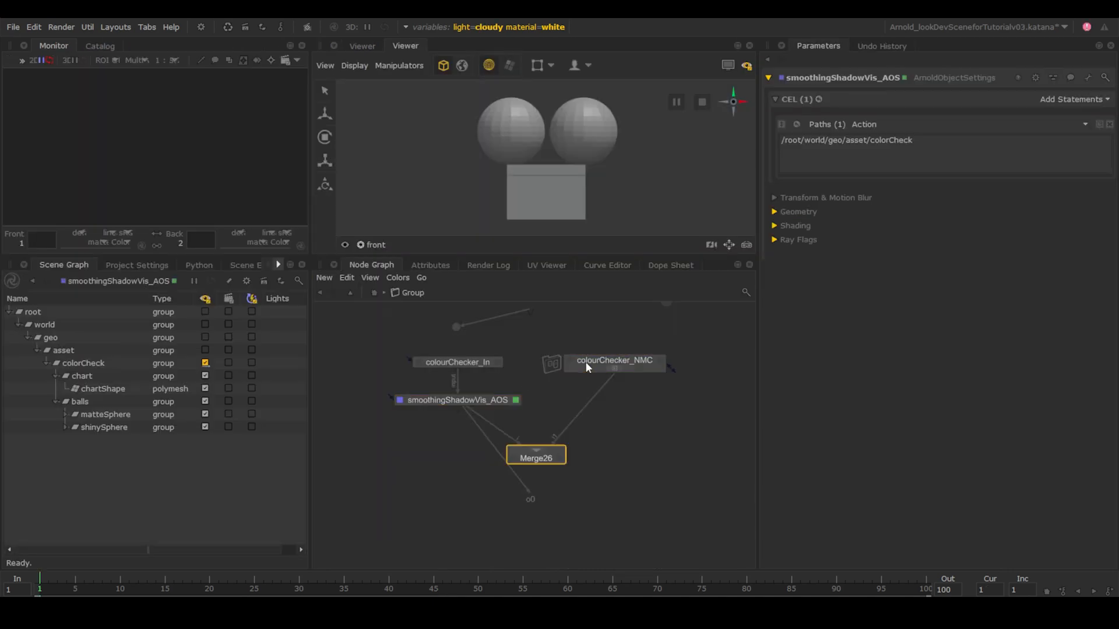
left_click(561, 458)
key("Tab")
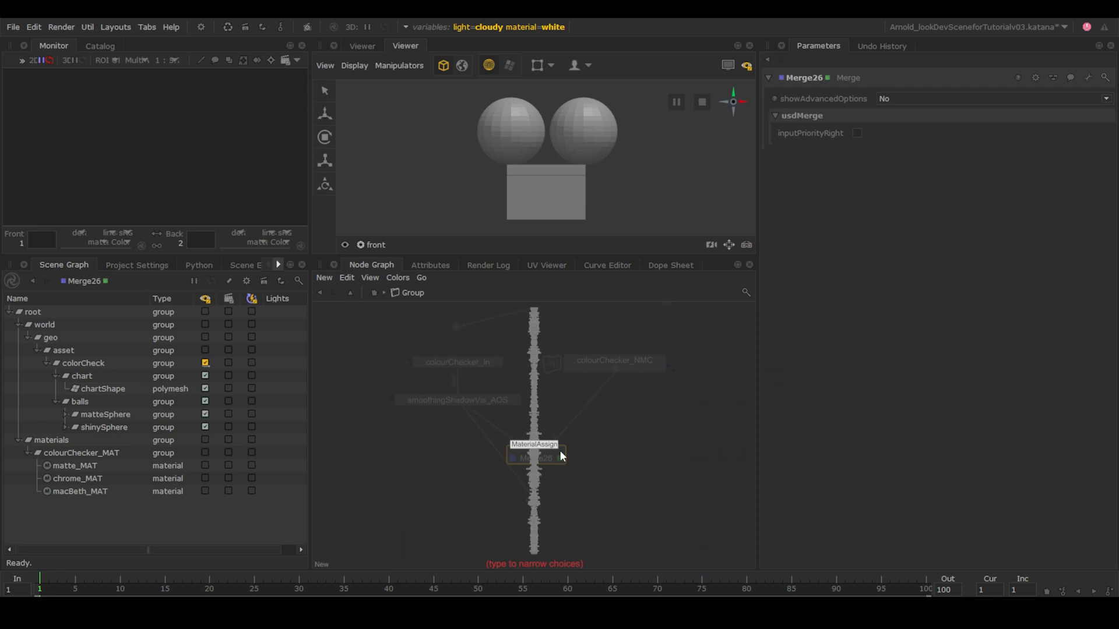
type("mat")
key("Up")
key("Return")
left_click(554, 494)
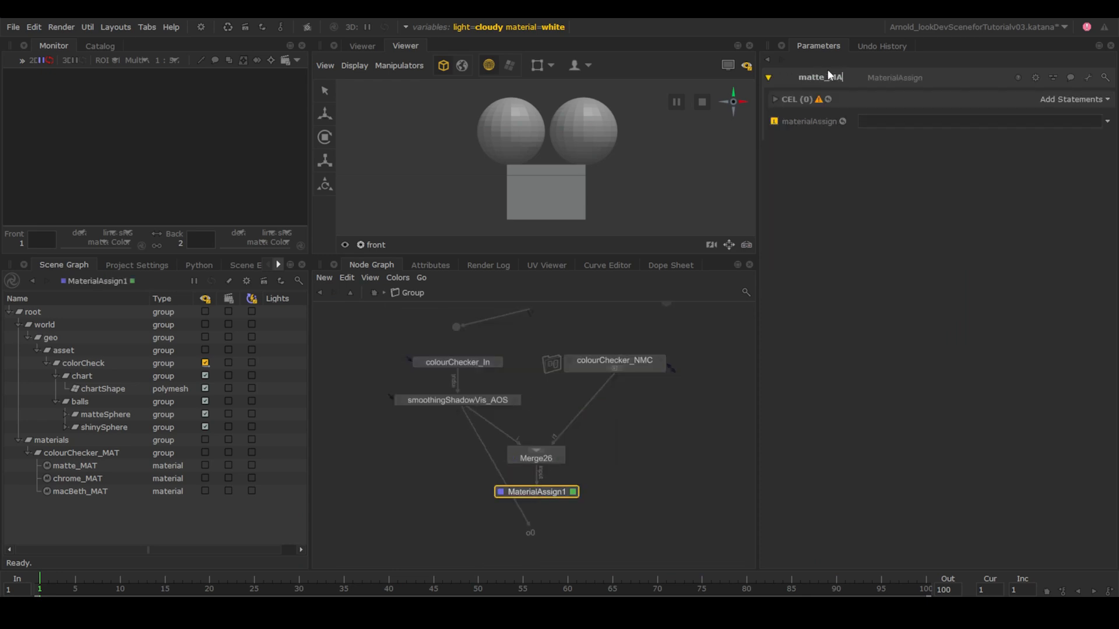
Paste a copy of matte_MA below the original and rename it chrome_MA.
key("ctrl+v")
left_click(545, 522)
key("e")
key("v")
double_click(814, 76)
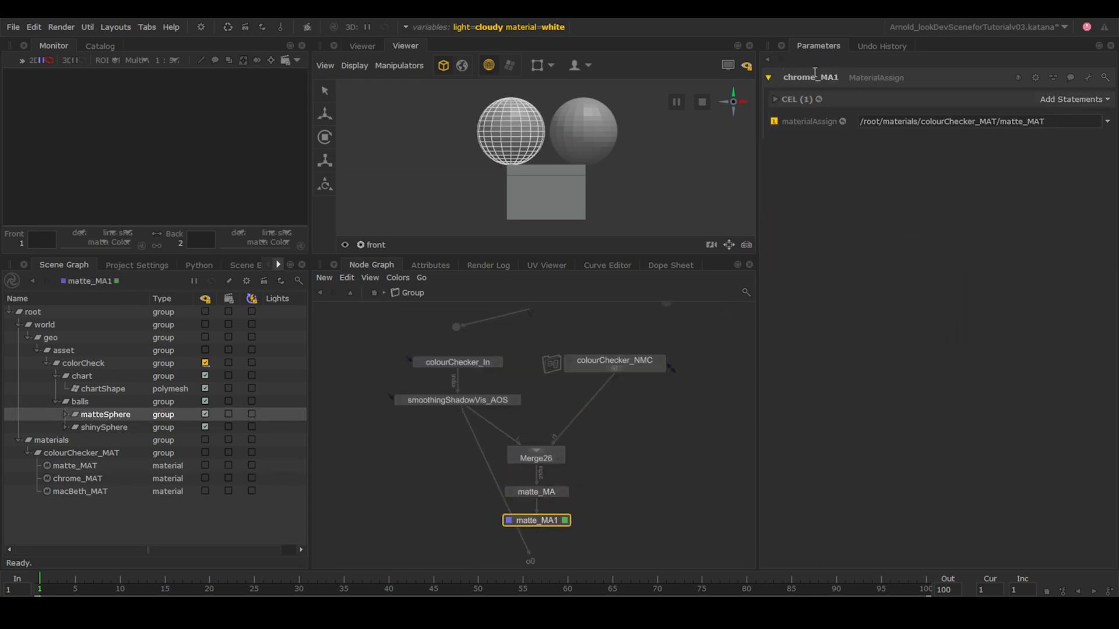
type("chrome_MA")
key("Return")
Set chrome_MA to assign chrome_MAT to the shinySphere location.
left_click(1060, 98)
left_click(1060, 112)
left_click(1110, 125)
middle_click_drag(104, 427, 933, 153, "shift")
middle_click_drag(78, 478, 956, 197, "shift")
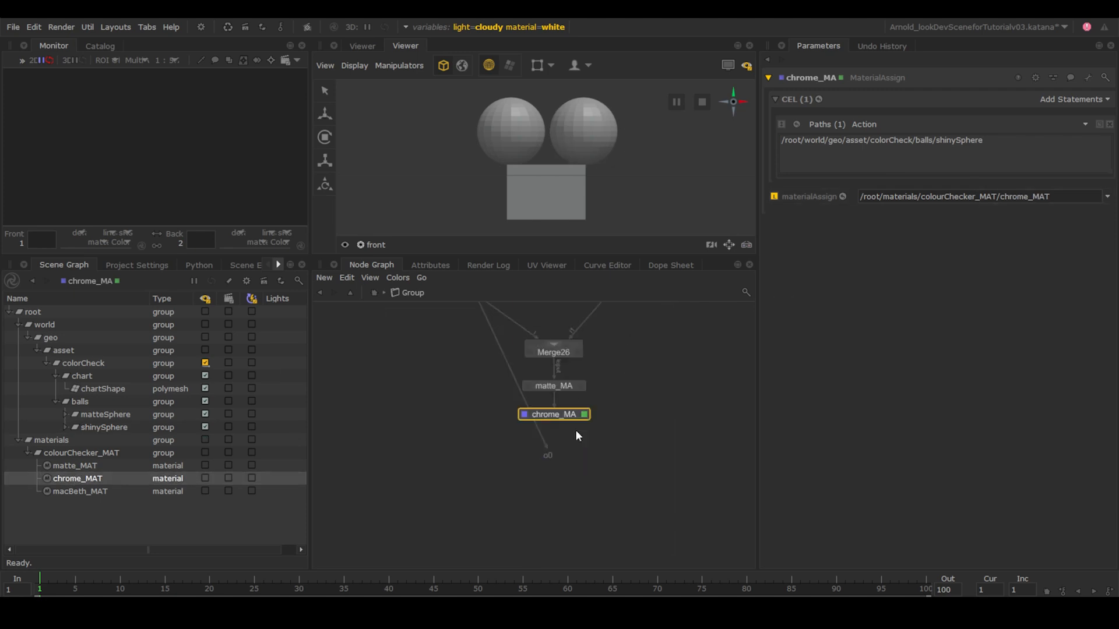
Duplicate chrome_MA, place the copy below it in the chain and rename it macbeth_MA.
scroll(583, 417, "up", 4)
key("ctrl+c")
key("ctrl+v")
left_click(525, 478)
key("e")
key("v")
double_click(816, 78)
left_click_drag(819, 78, 746, 63)
type("m")
key("Return")
Replace the CEL path of macbeth_MA with chartShape and its assigned material with macBeth_MAT.
left_click(775, 99)
key("Delete")
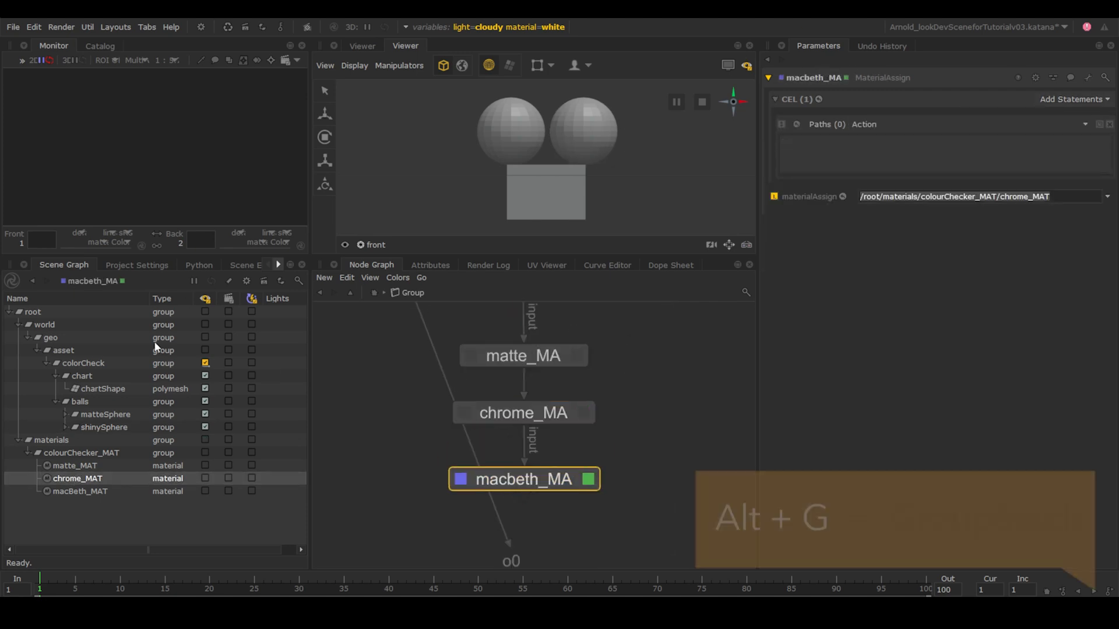
middle_click_drag(103, 389, 932, 152, "shift")
middle_click_drag(80, 491, 955, 196, "shift")
Collect the three material assign nodes in a GroupStack and rename it colourChecker_Stack.
left_click_drag(618, 332, 548, 479)
key("alt+g")
key("e")
key("v")
double_click(856, 77)
type("colourChecker_Stack")
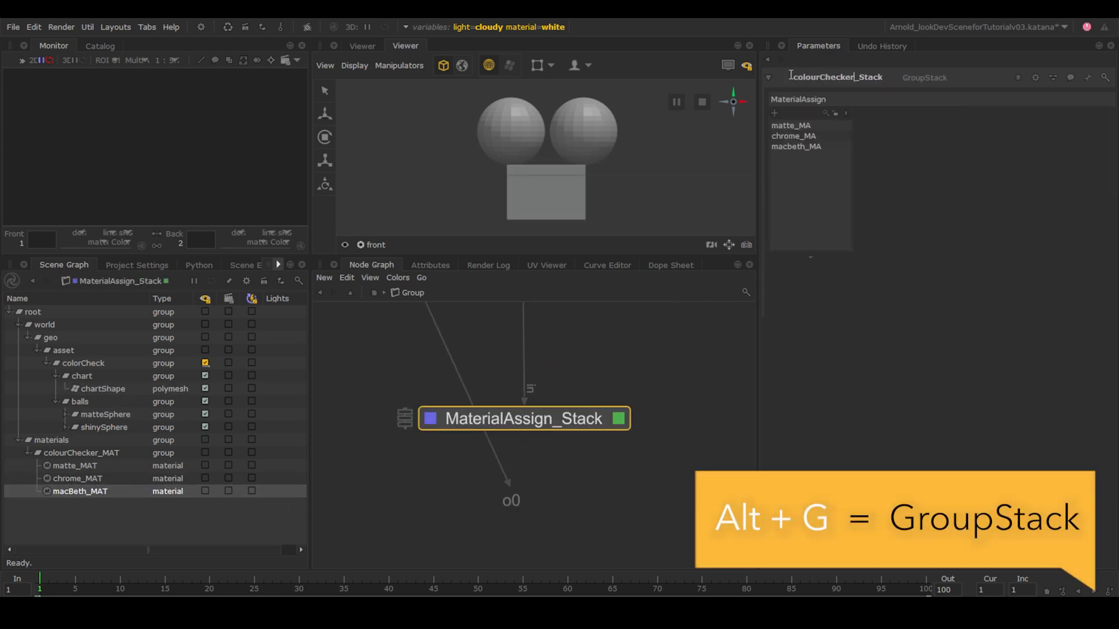
key("Return")
Enlarge the backdrop to enclose the colour checker nodes, label it colourChecker and give it a muted brown colour.
scroll(533, 420, "down", 5)
middle_click_drag(579, 493, 582, 490)
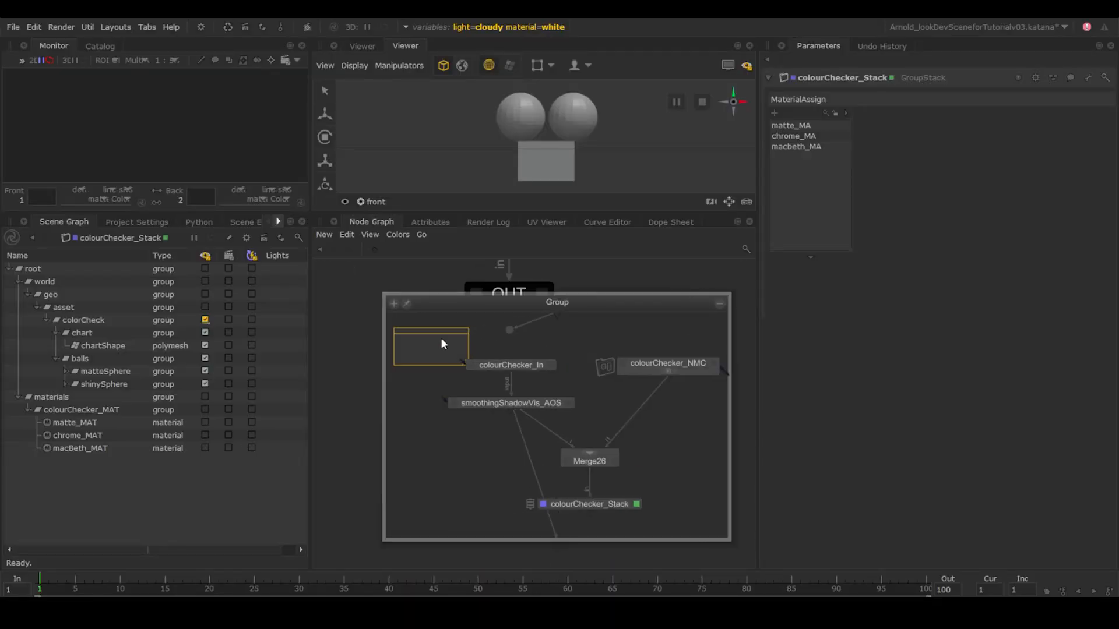
left_click_drag(467, 367, 752, 550)
double_click(752, 549)
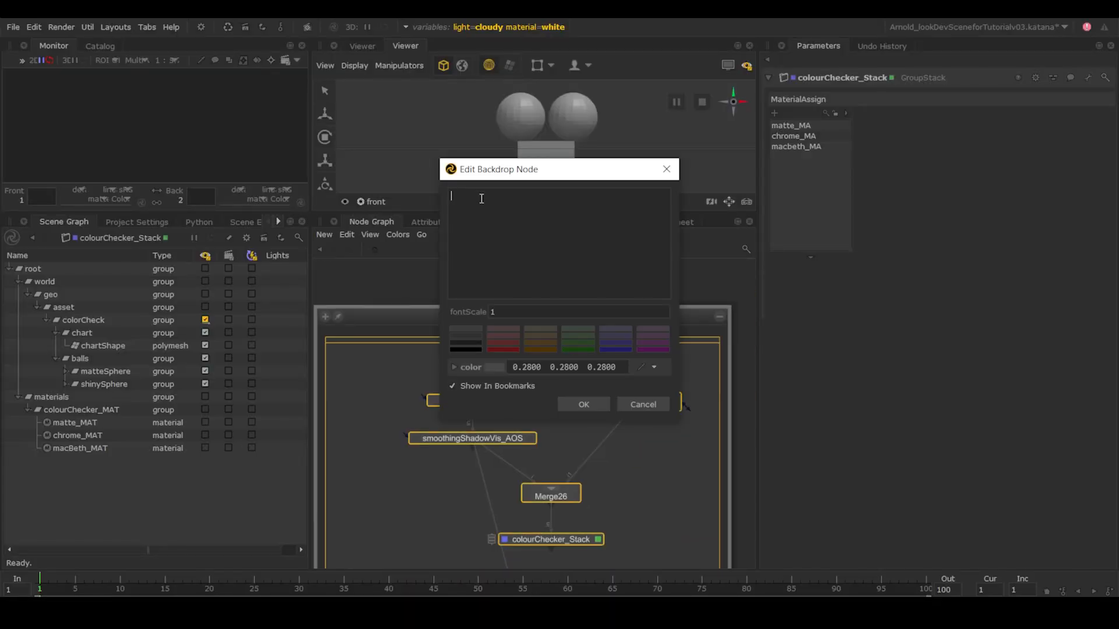
type("colourChecker")
left_click(532, 327)
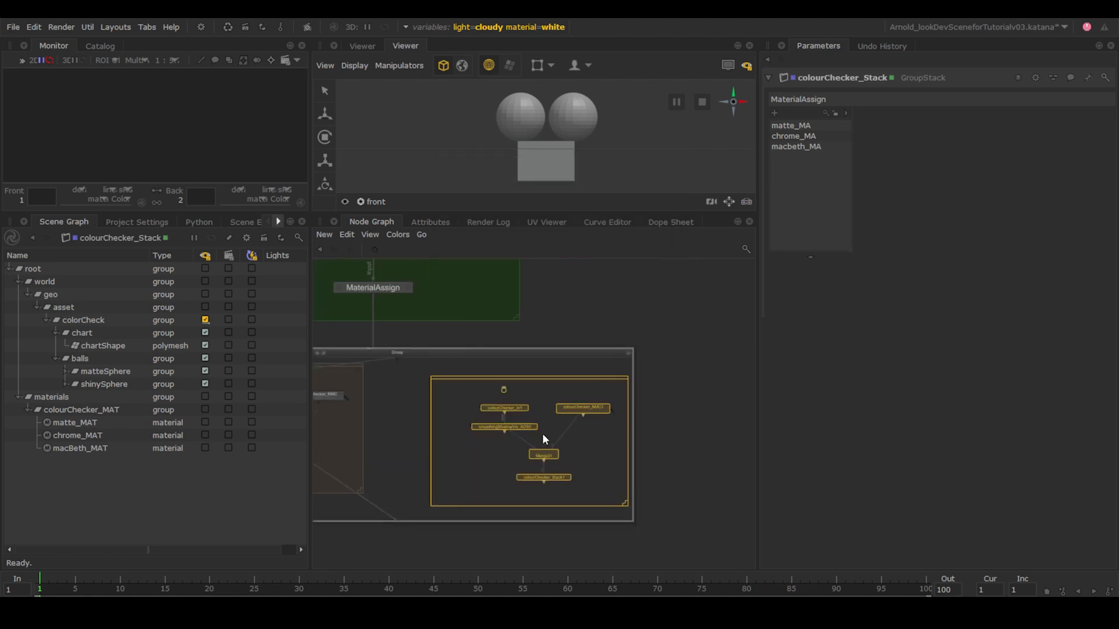
Label the duplicated backdrop groundAsset and rename its Alembic_In node to ground_In.
key("f")
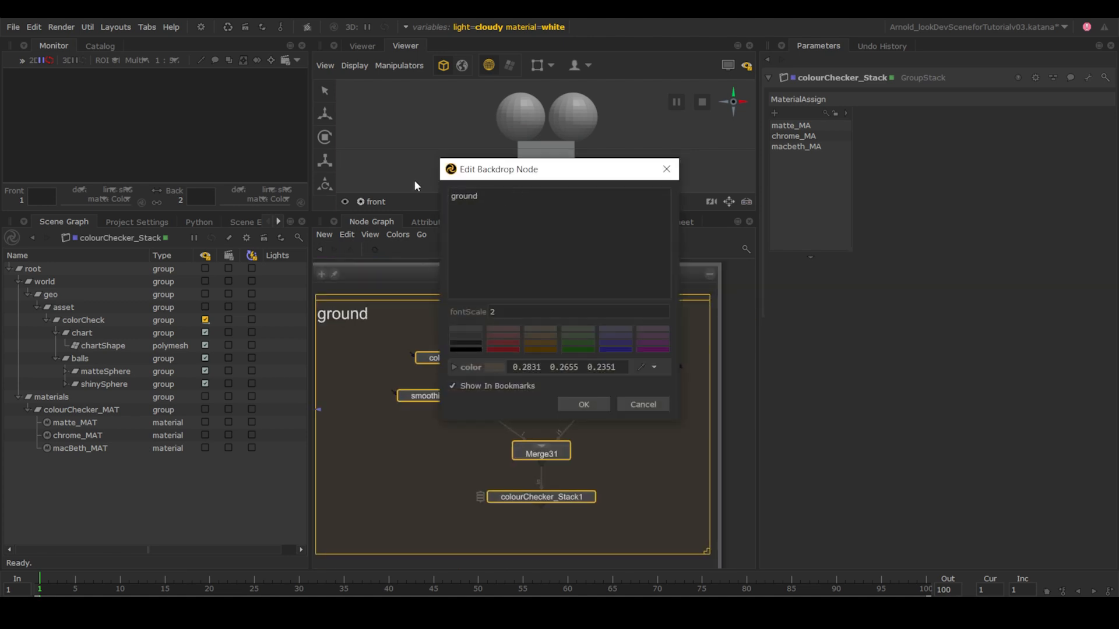
type("Asset")
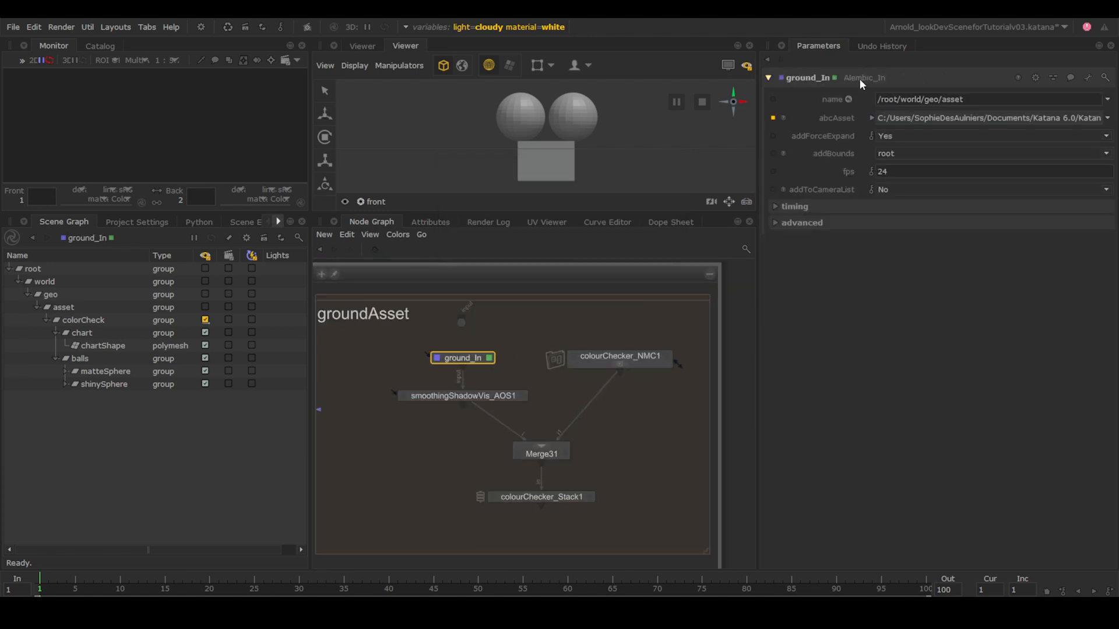
Edit the abcAsset expression of ground_In so it references the ground geometry file instead of colorcheck.
left_click(871, 118)
double_click(993, 138)
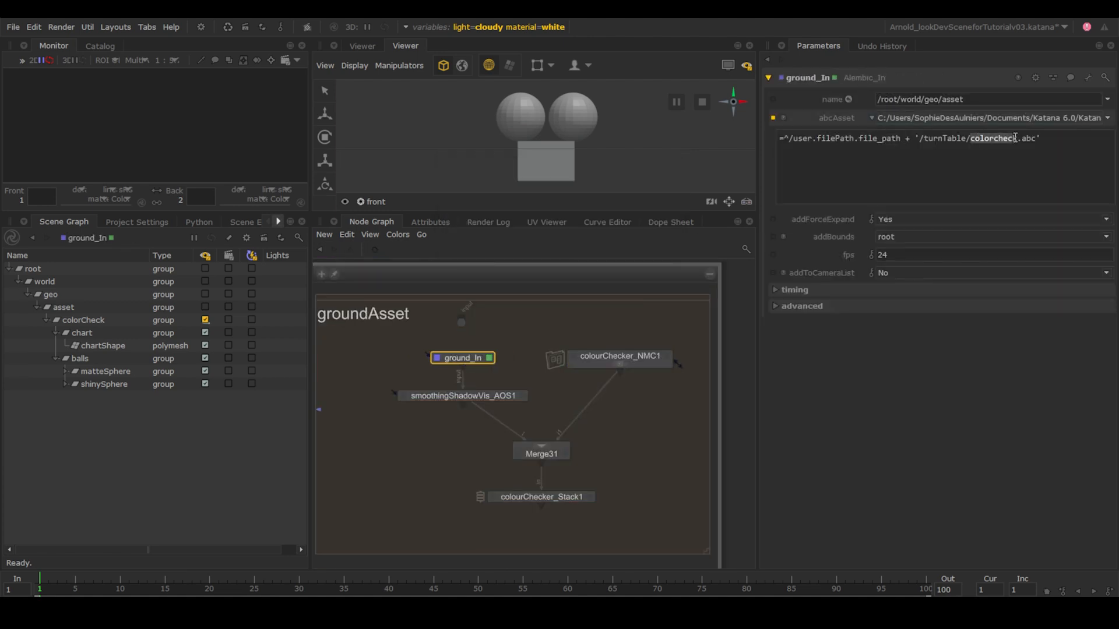
left_click(1107, 118)
key("Escape")
left_click_drag(970, 138, 1013, 142)
key("BackSpace")
Set the CEL path of smoothingShadowVis_AOS1 to /root/world/geo/asset/groundPlane.
left_click(463, 396)
key("e")
key("v")
left_click(1075, 99)
left_click(990, 116)
left_click(86, 320)
middle_click_drag(85, 320, 932, 153)
Rename smoothingShadowVis_AOS1 to smoothingShadow_AOS.
left_click(879, 77)
key("BackSpace")
key("BackSpace")
key("BackSpace")
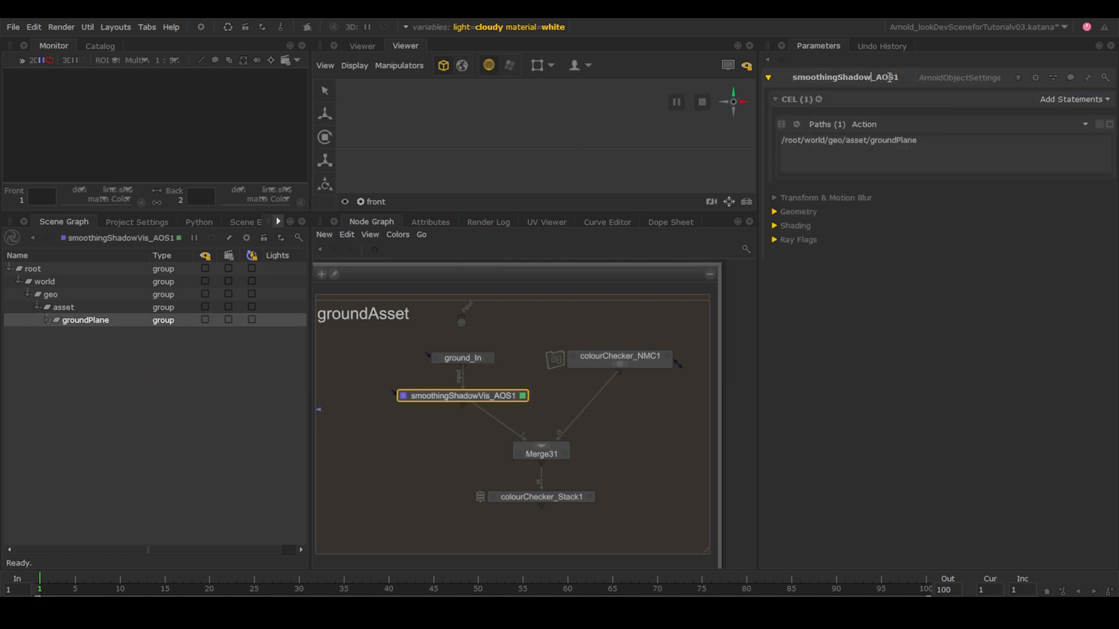
left_click(898, 78)
key("BackSpace")
key("Return")
Inside colourChecker_NMC1, delete the chrome sphere and Macbeth chart shading nodes, keeping only the matte sphere shader.
middle_click_drag(582, 408, 570, 418)
left_click(607, 373)
left_click_drag(382, 303, 572, 586)
key("Delete")
middle_click_drag(524, 291, 538, 422)
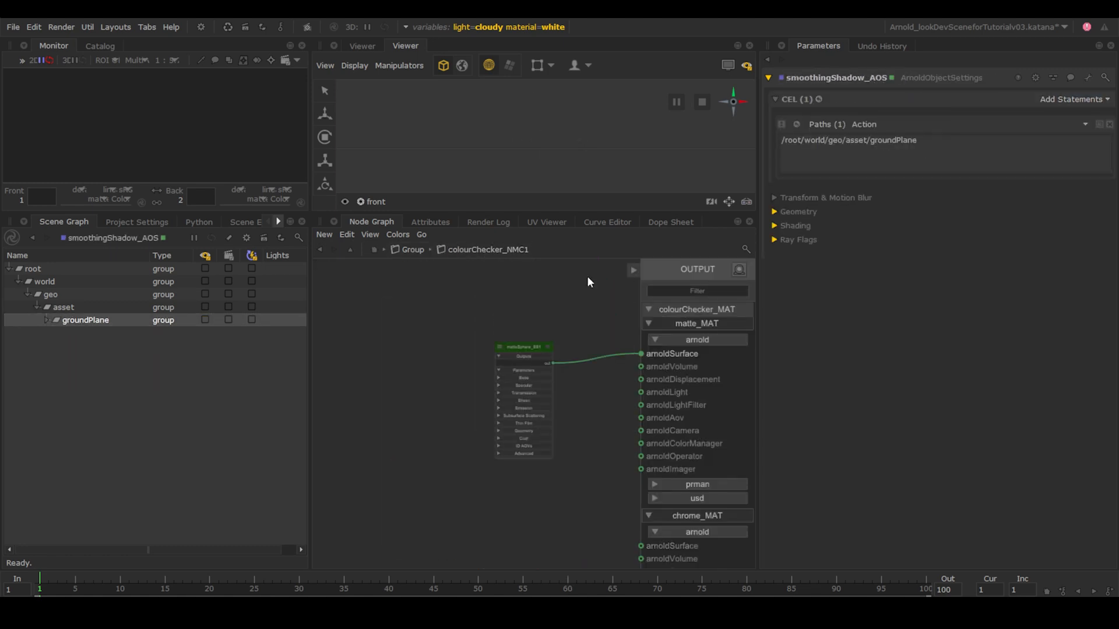
Remove the chrome and Macbeth chart materials from colourChecker_NMC1, leaving only matte_MAT under colourChecker_MAT.
left_click(413, 249)
key("e")
key("v")
left_click(777, 155)
left_click(839, 182)
left_click(842, 197, "shift")
key("Delete")
Rename the colourChecker_NMC1 node as groundPlane_NMC.
left_click_drag(858, 77, 766, 74)
type("groundP")
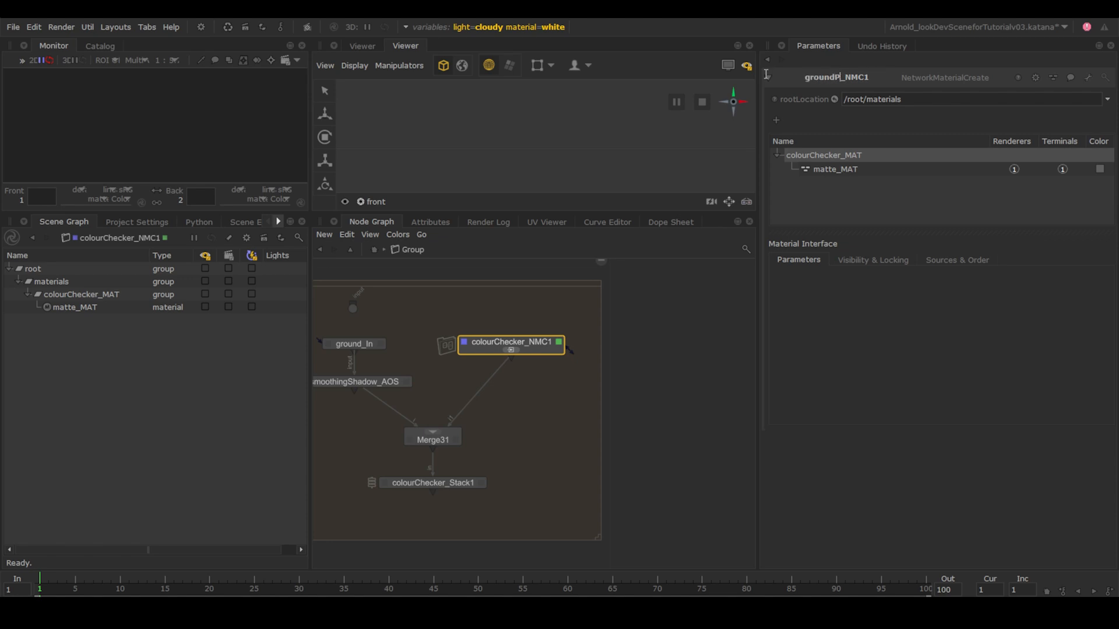
type("lane")
left_click(878, 78)
key("BackSpace")
key("Return")
Rename both the colourChecker_MAT material group and its matte_MAT material as groundPlane_MAT.
double_click(837, 154)
type("groundPlane")
key("Return")
double_click(835, 169)
mouse_move(837, 155)
left_mouse_down()
mouse_move(784, 155)
mouse_move(836, 169)
left_mouse_up()
left_click(899, 155)
double_click(835, 169)
type("groundPlane")
key("Return")
Inside groundPlane_NMC, rename the standard surface shading node as groundPlane_SS.
left_click(511, 350)
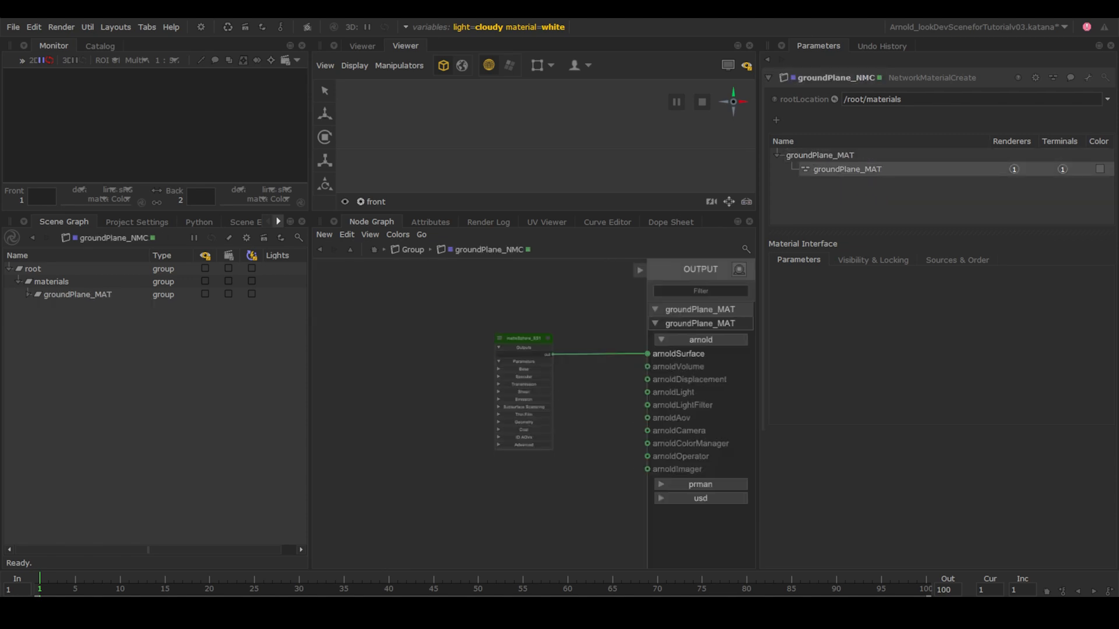
left_click(517, 331)
key("e")
left_click_drag(892, 99, 816, 100)
type("groundPlane_SS")
key("Return")
Set the base_color of groundPlane_SS to 0.8 in all channels and expand its specular settings.
left_click(781, 152)
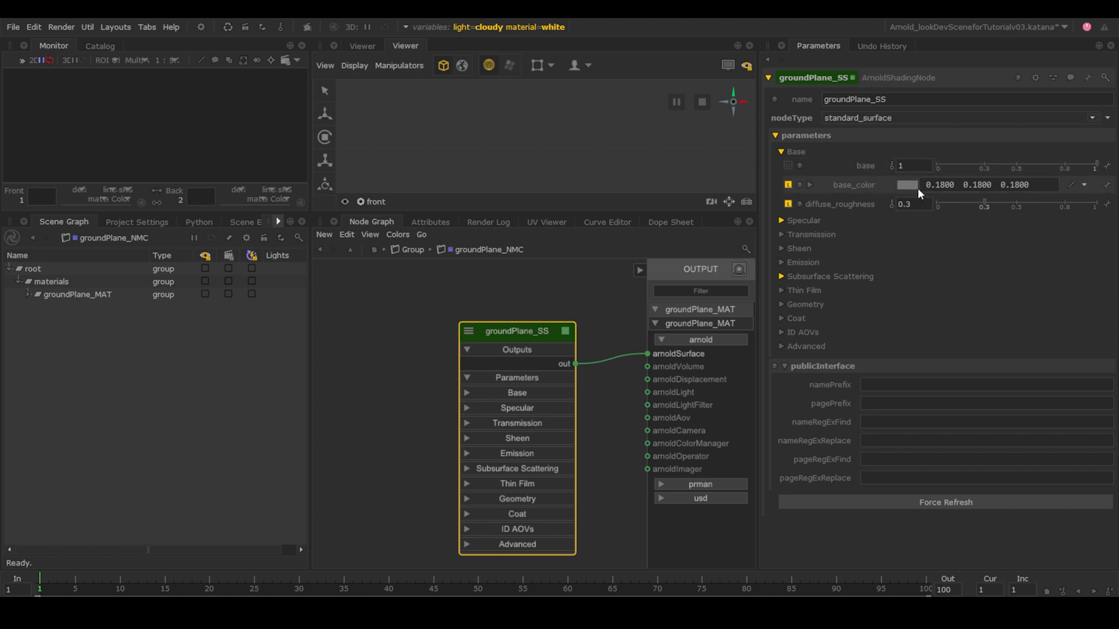
double_click(940, 184)
type("0.8")
type("8")
key("Return")
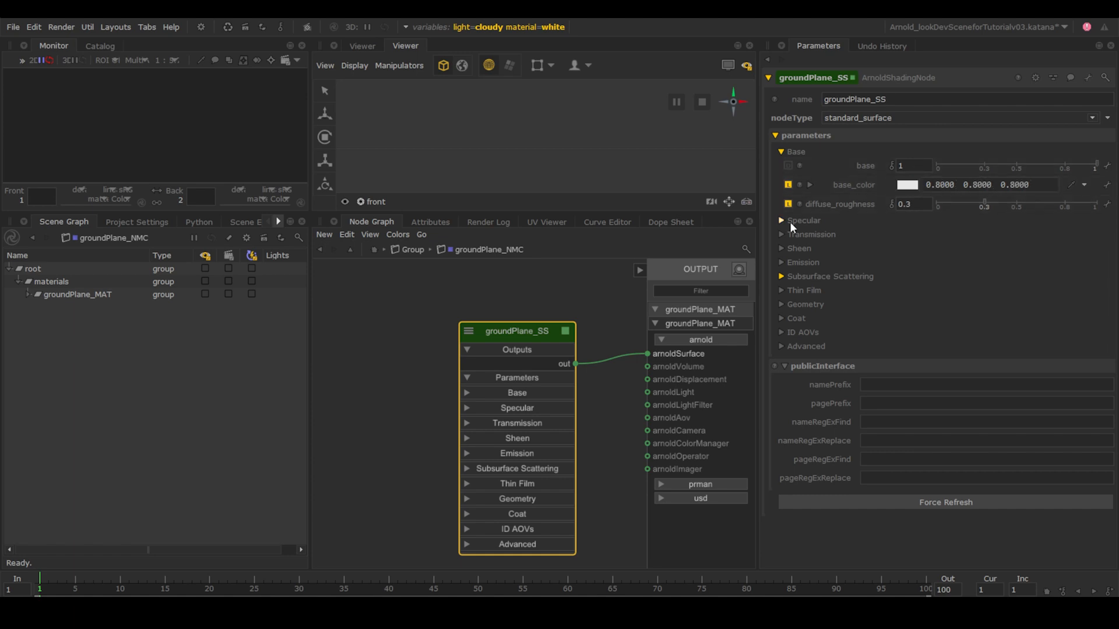
left_click(781, 220)
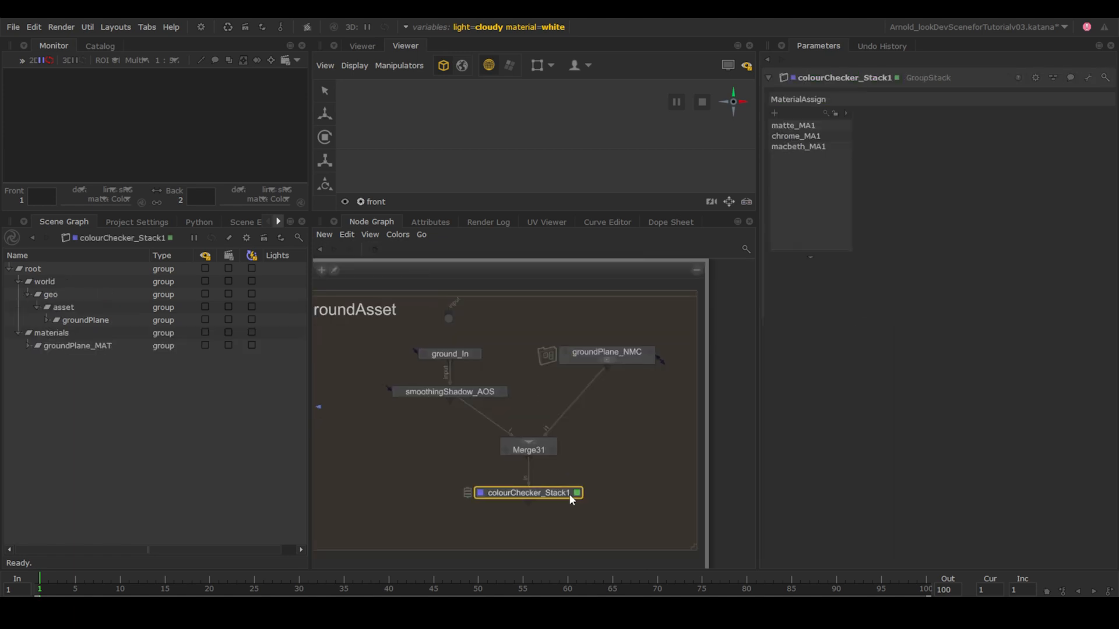
Assign /root/materials/groundPlane_MAT/groundPlane_MAT to the groundPlane location in the groundAsset network and inspect the backdrop in the perspective view.
left_click(85, 320)
left_click_drag(50, 350, 903, 198)
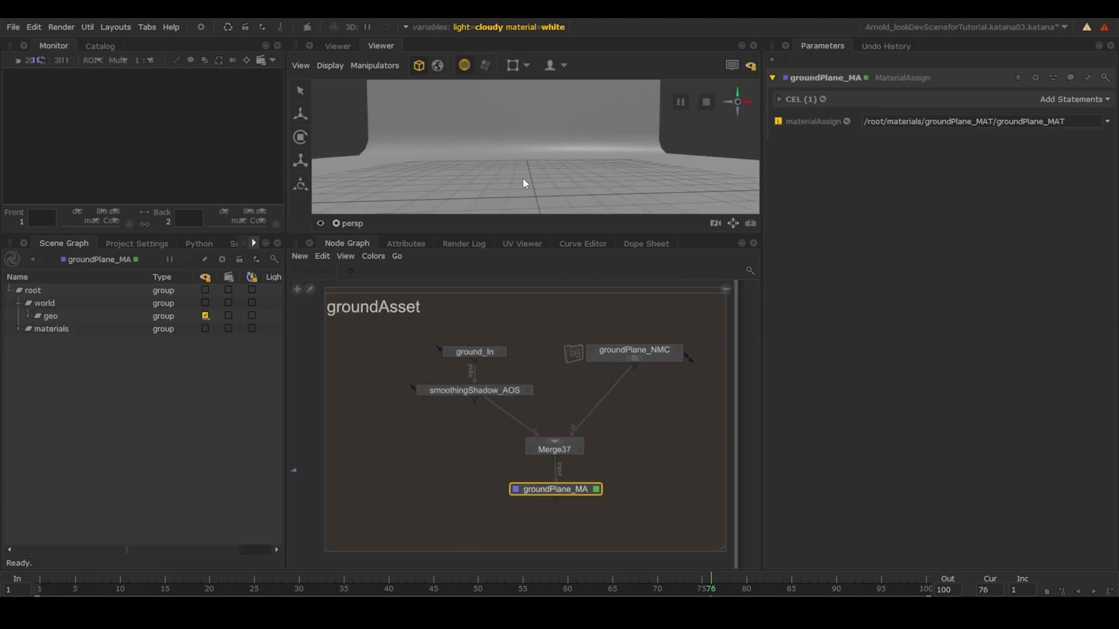
left_click_drag(523, 178, 483, 181, "alt")
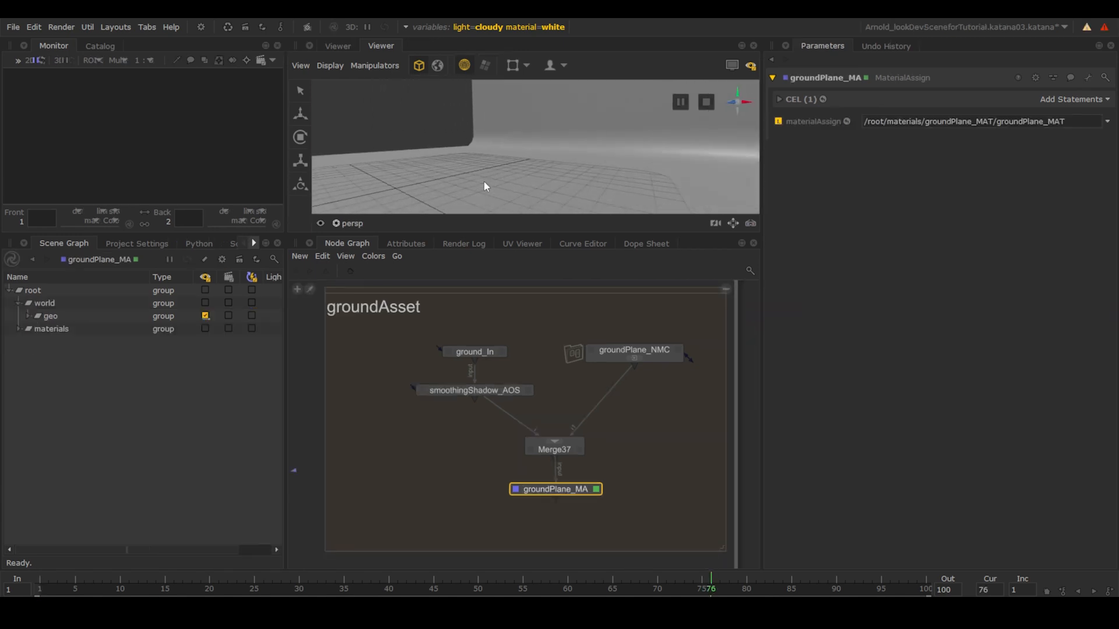
key("space")
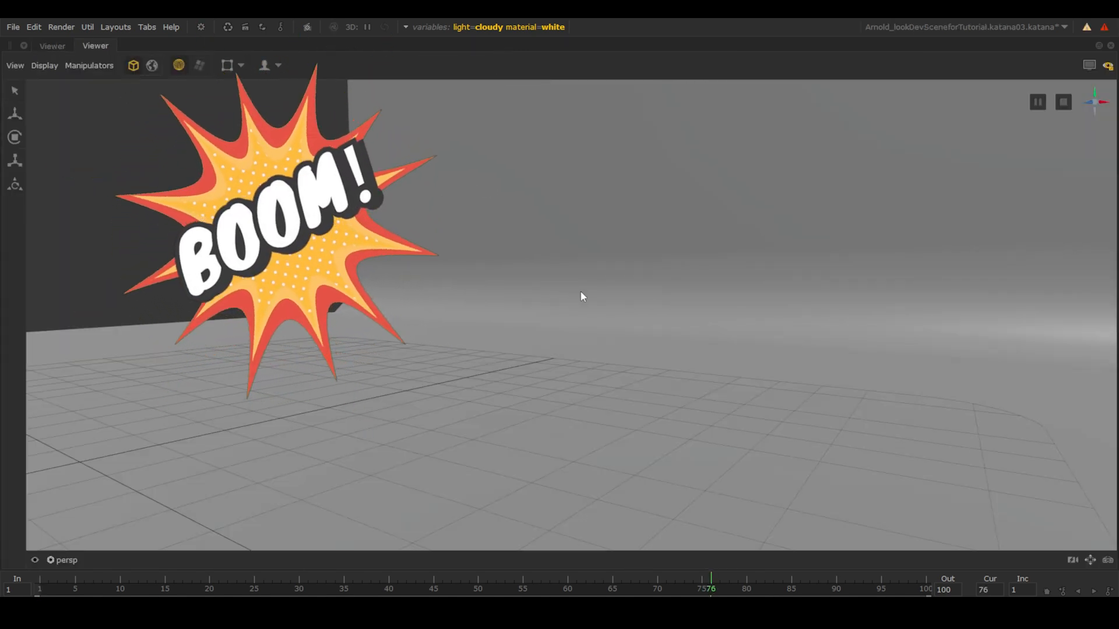
right_click_drag(581, 291, 484, 289, "alt")
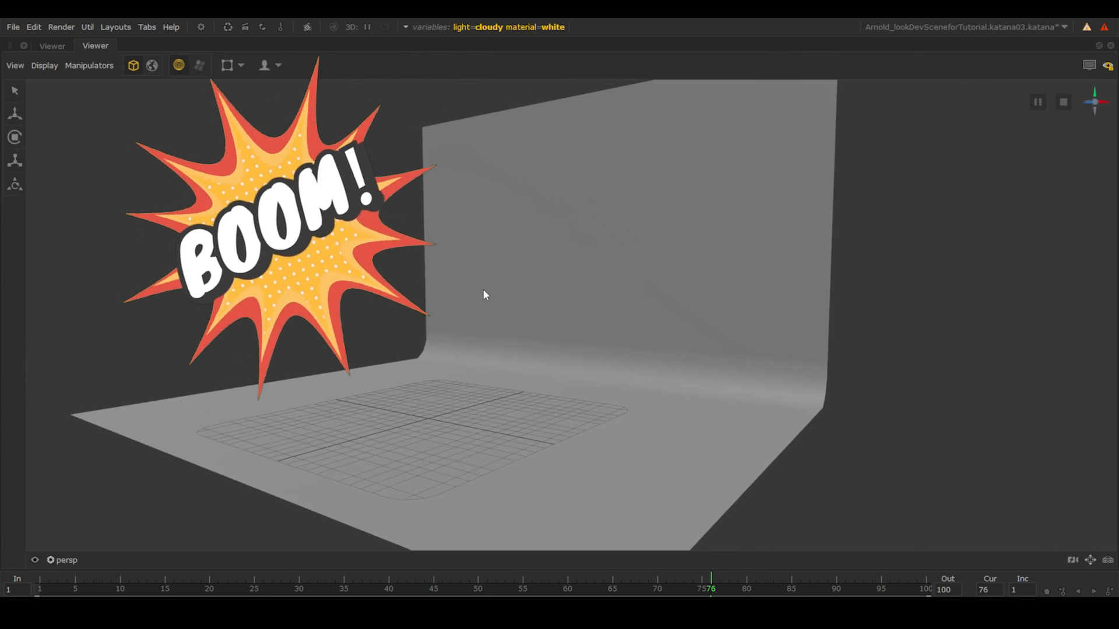
key("space")
Merge the outputs of colourChecker_Stack and groundPlane_MA into a new Merge node placed below both backdrops.
scroll(428, 473, "up", 3)
left_click(409, 462)
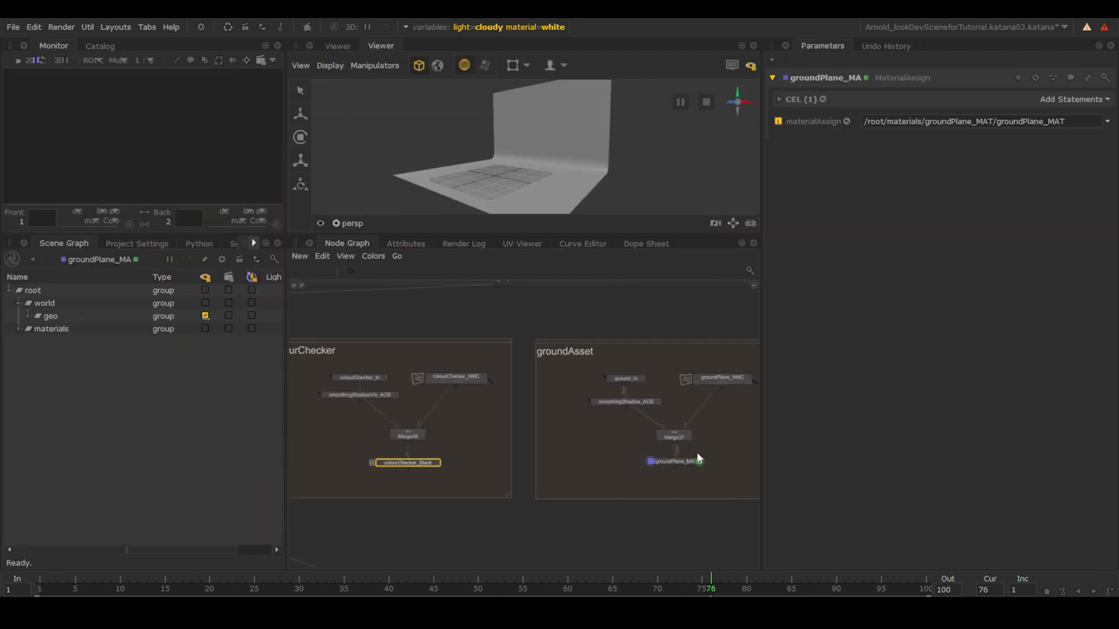
left_click(696, 461)
left_click(406, 463, "shift")
key("m")
scroll(549, 504, "up", 4)
middle_click_drag(549, 505, 544, 343)
left_click_drag(542, 334, 542, 414)
Add a RenderSettings node directly below the merge of the colour checker and ground assets.
key("r")
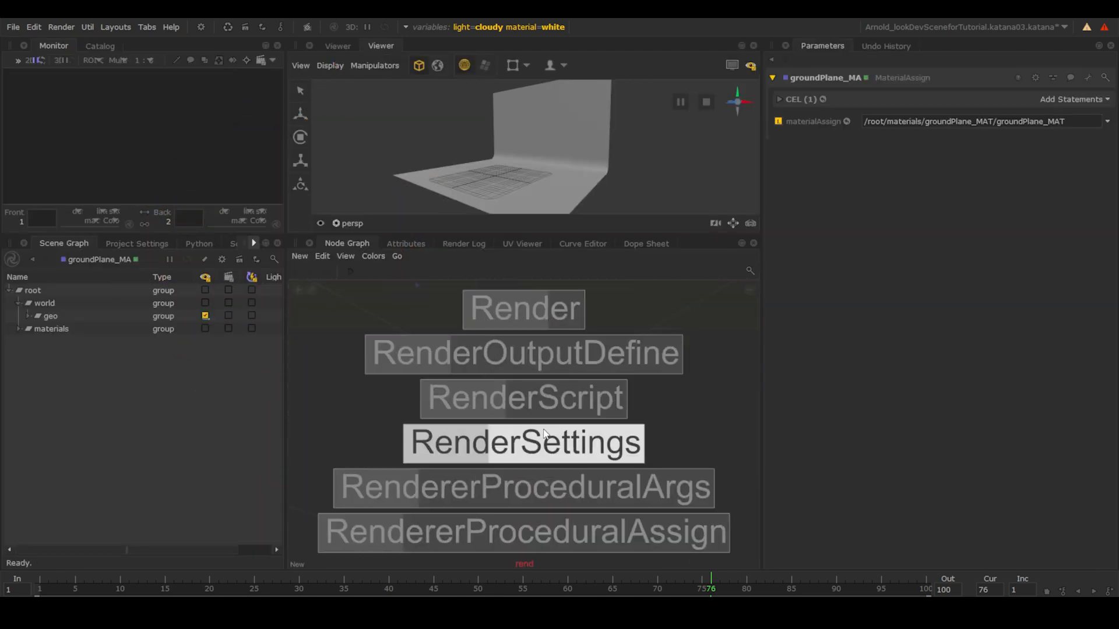
left_click(543, 447)
scroll(586, 501, "down", 3)
middle_click_drag(586, 502, 606, 429)
In RenderSettings, set the renderer to arnold and the resolution to the 1K_Super_35 full-aperture preset, 1024 x 778.
double_click(552, 489)
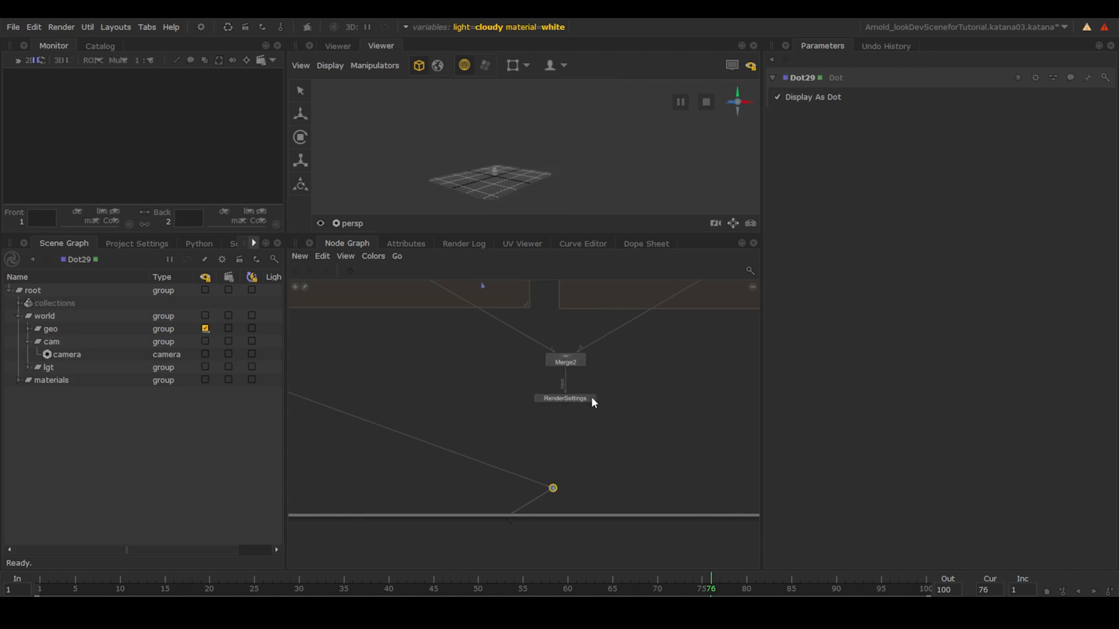
left_click(592, 399)
left_click(134, 355)
left_click(1016, 165)
left_click(997, 177)
left_click(986, 183)
left_click(985, 280)
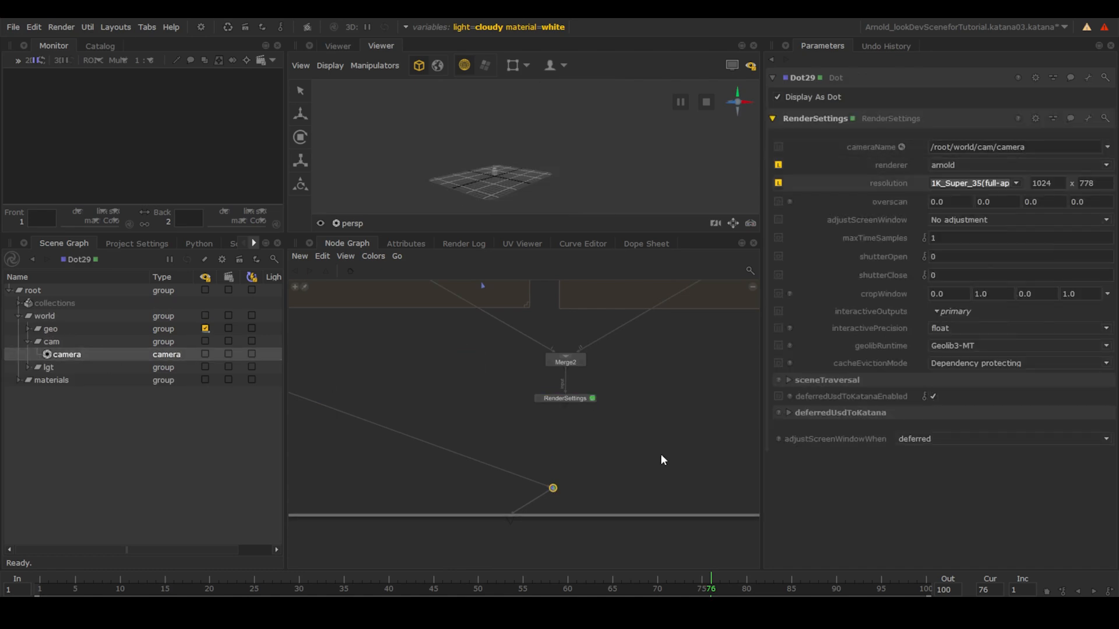
Merge the group's incoming scene branch with RenderSettings and connect the new merge to the output dot.
scroll(556, 447, "up", 3)
scroll(597, 459, "down", 5)
left_click(318, 389)
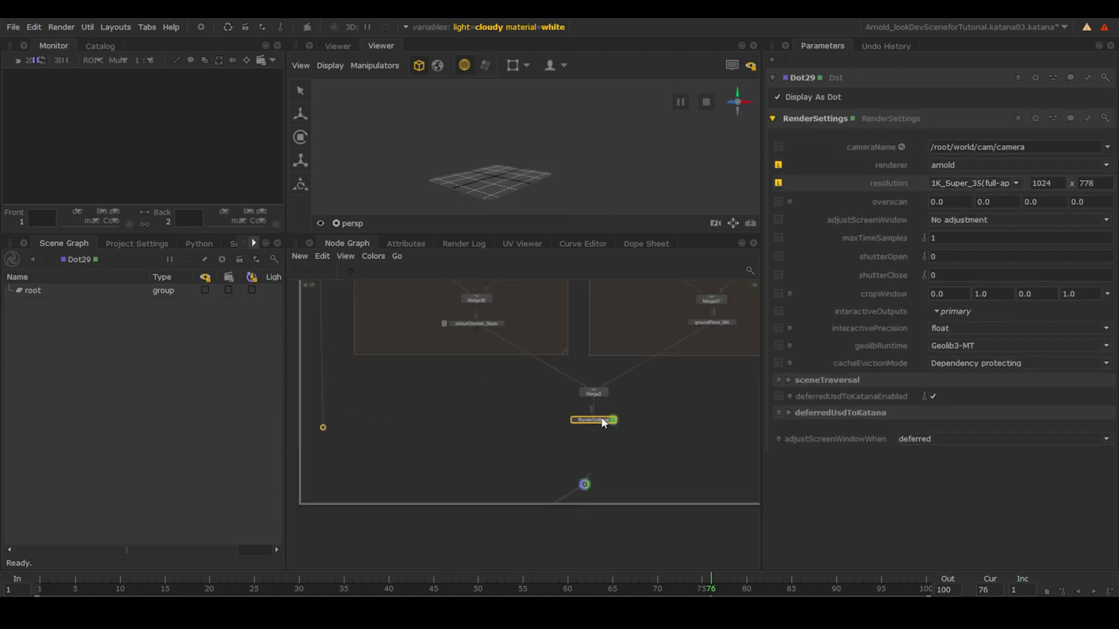
left_click(612, 449)
scroll(612, 449, "up", 5)
middle_click_drag(678, 495, 683, 436)
left_click(563, 402)
left_click(544, 485)
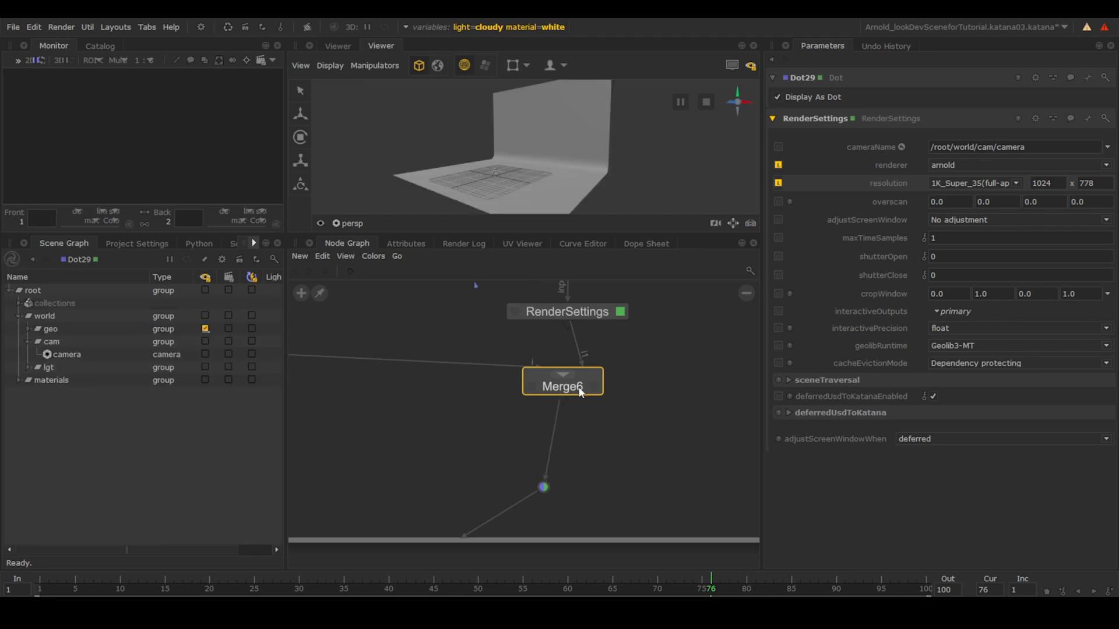
View the Merge6 scene through /root/world/cam/camera and inspect the framing of the robot in the enlarged viewer.
double_click(579, 389)
left_click(350, 224)
left_click(395, 307)
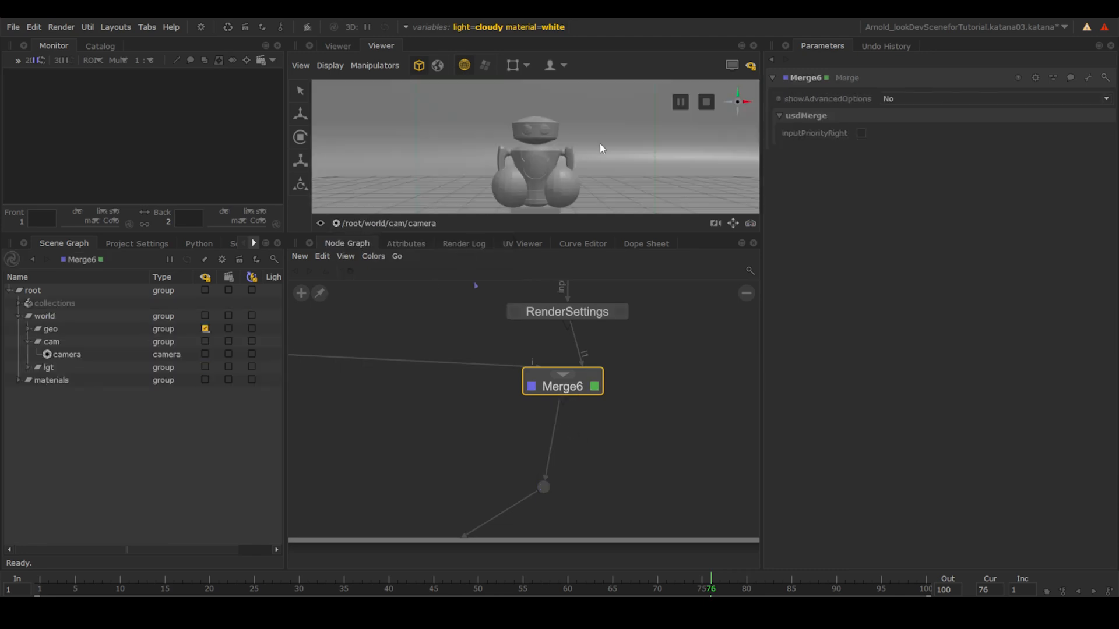
key("space")
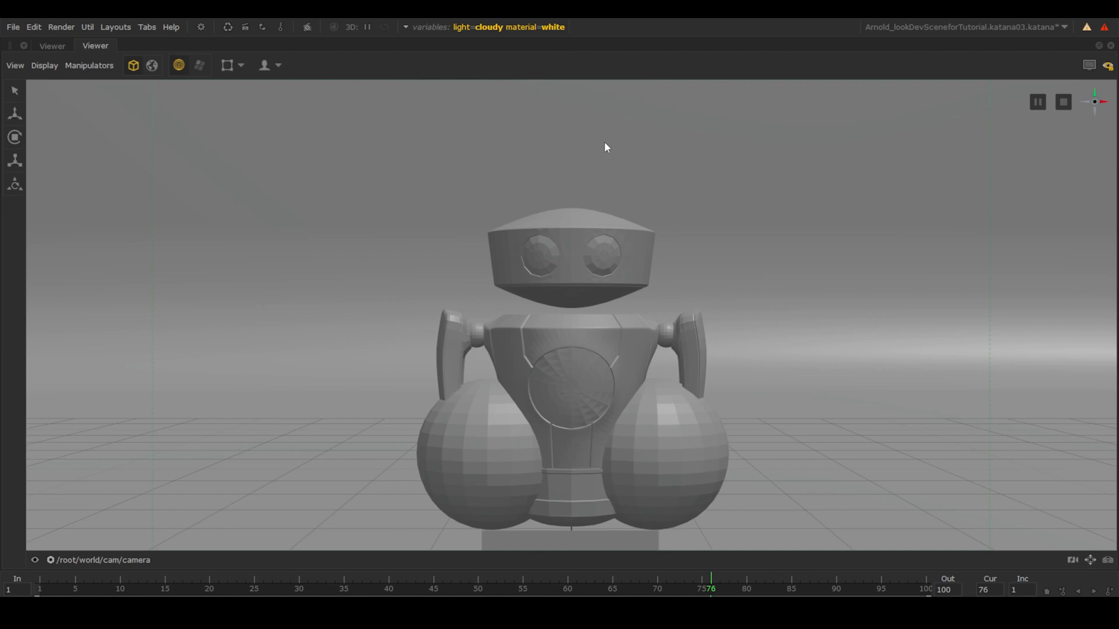
key("space")
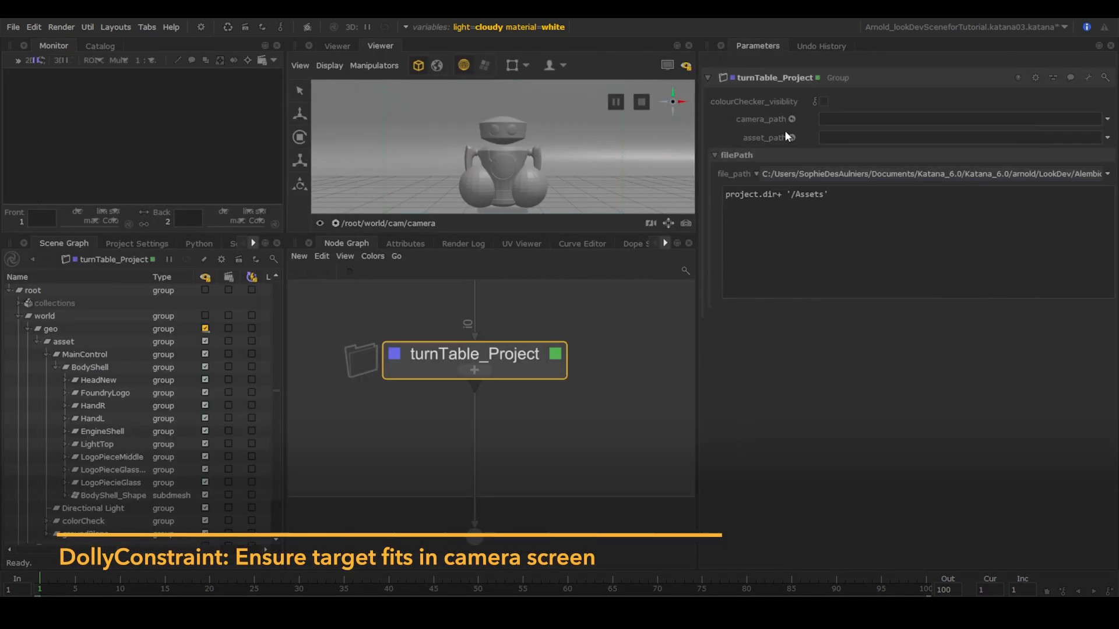
Set turnTable_Project's camera_path to /root/world/cam/camera and its asset_path to /root/world/geo/asset/MainControl/BodyShell.
scroll(278, 452, "down", 3)
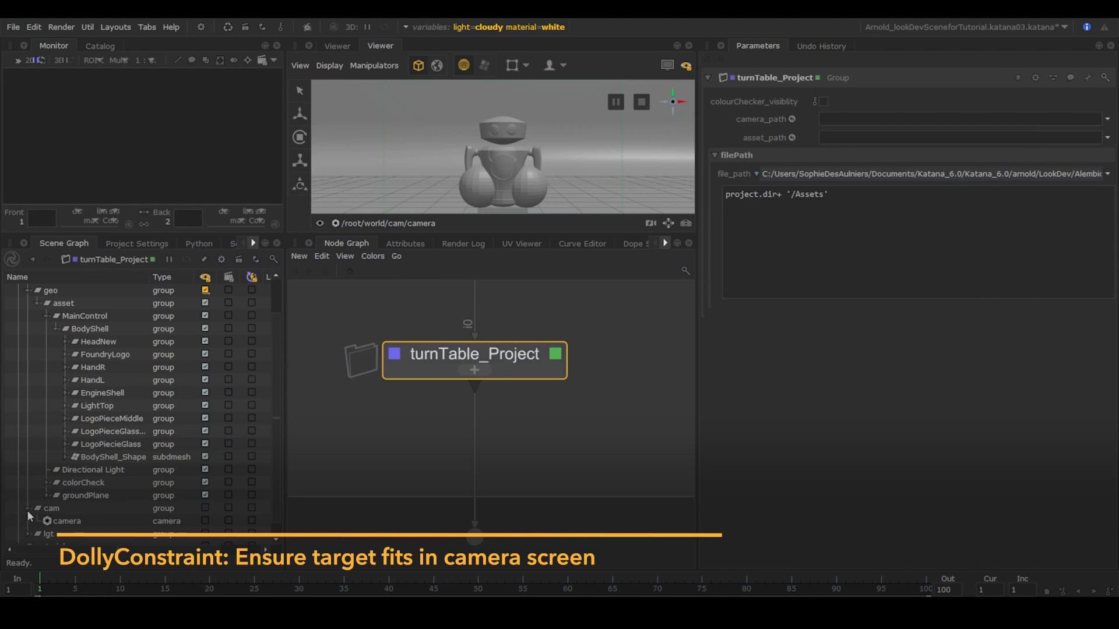
left_click_drag(55, 522, 892, 120)
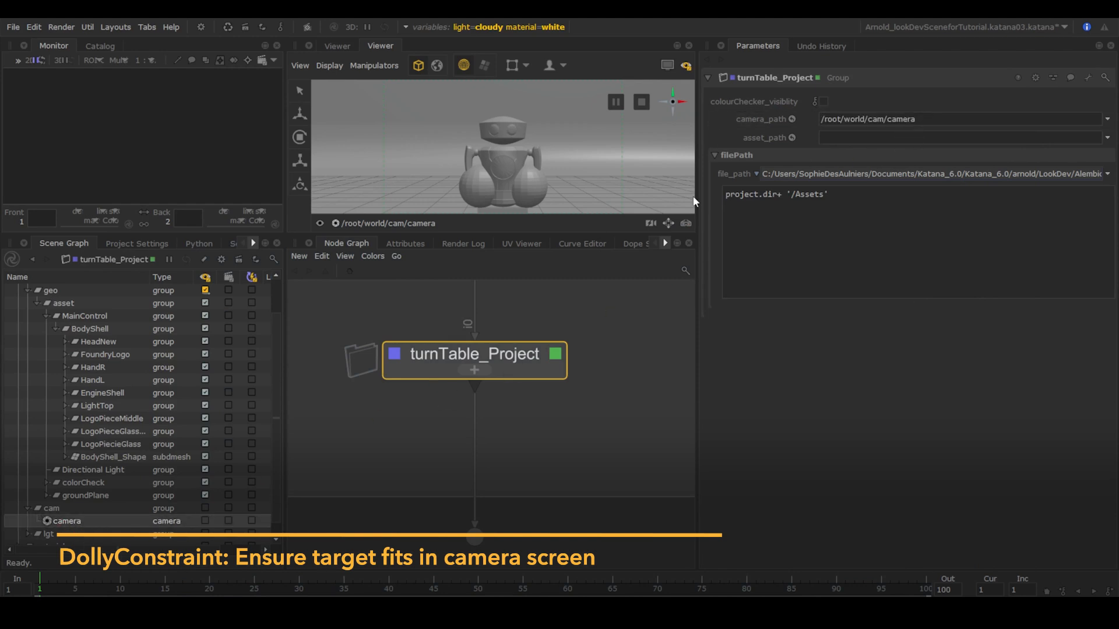
left_click_drag(128, 330, 874, 138)
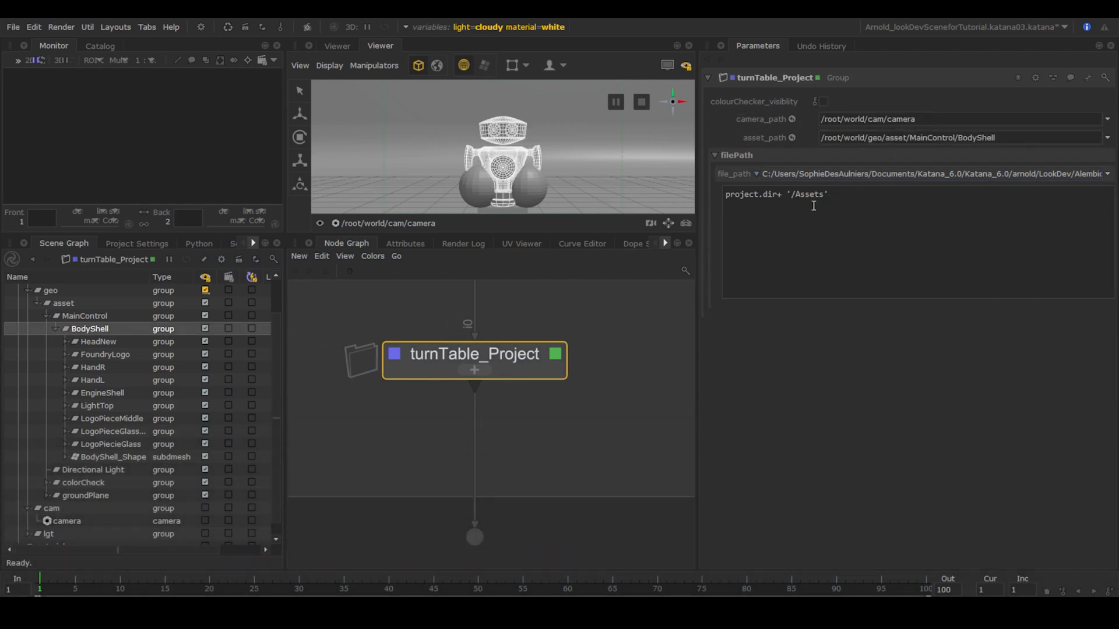
Add a DollyConstraint node below Merge23 inside the turnTable_Project group.
key("Tab")
type("doll")
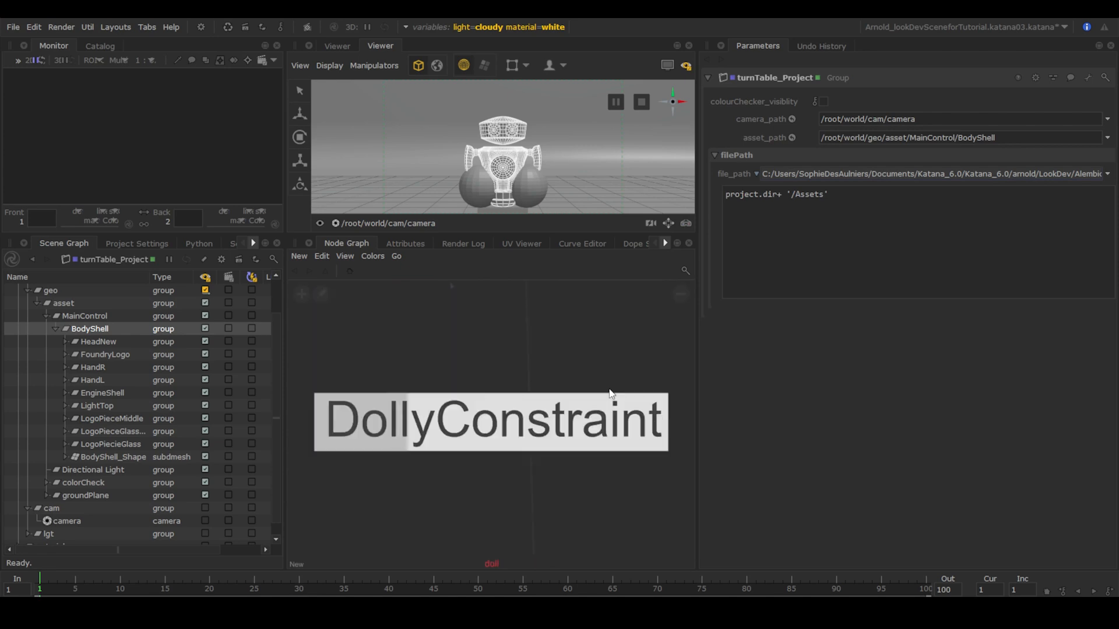
left_click(593, 412)
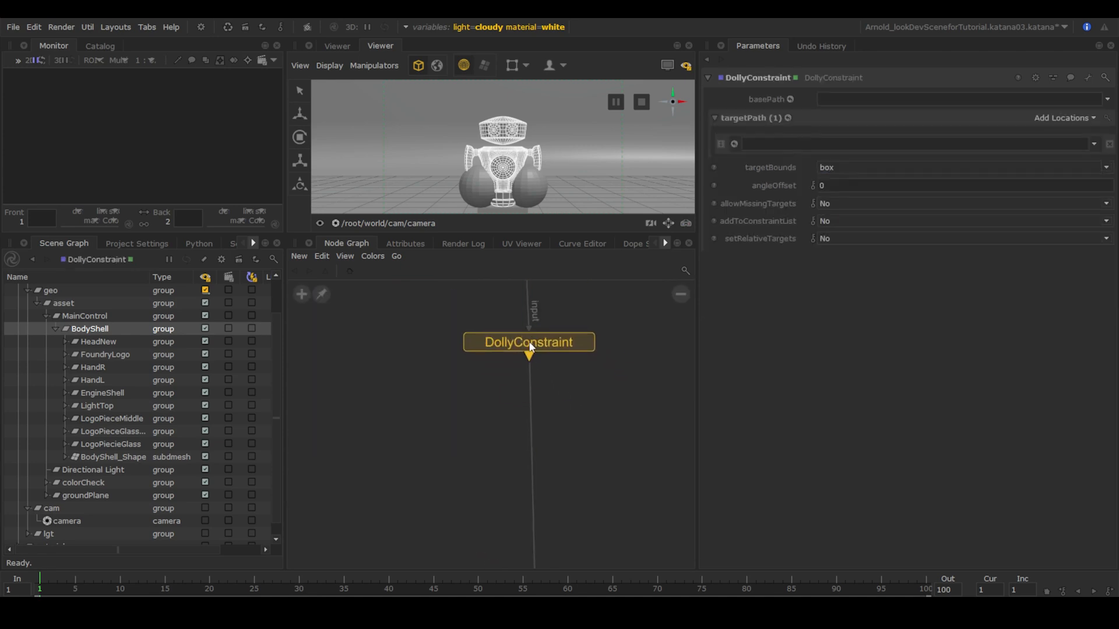
left_click(528, 352)
Show turnTable_Project's parameters alongside the dolly constraint's and rename the DollyConstraint node as assetCam_DC.
left_click(546, 334)
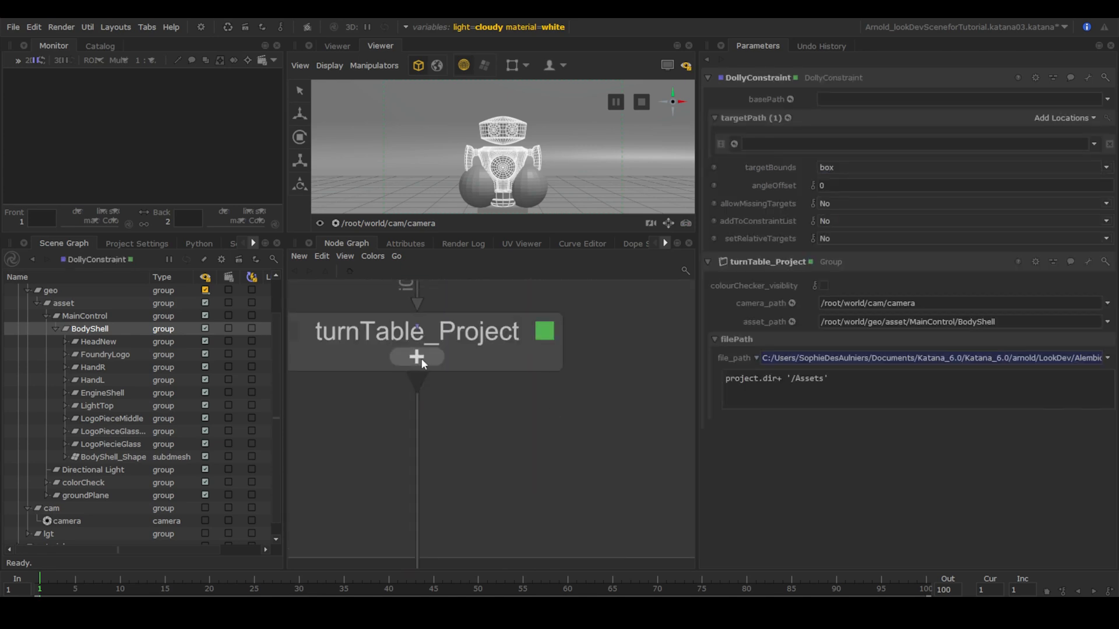
left_click(419, 358)
middle_click_drag(478, 480, 401, 281)
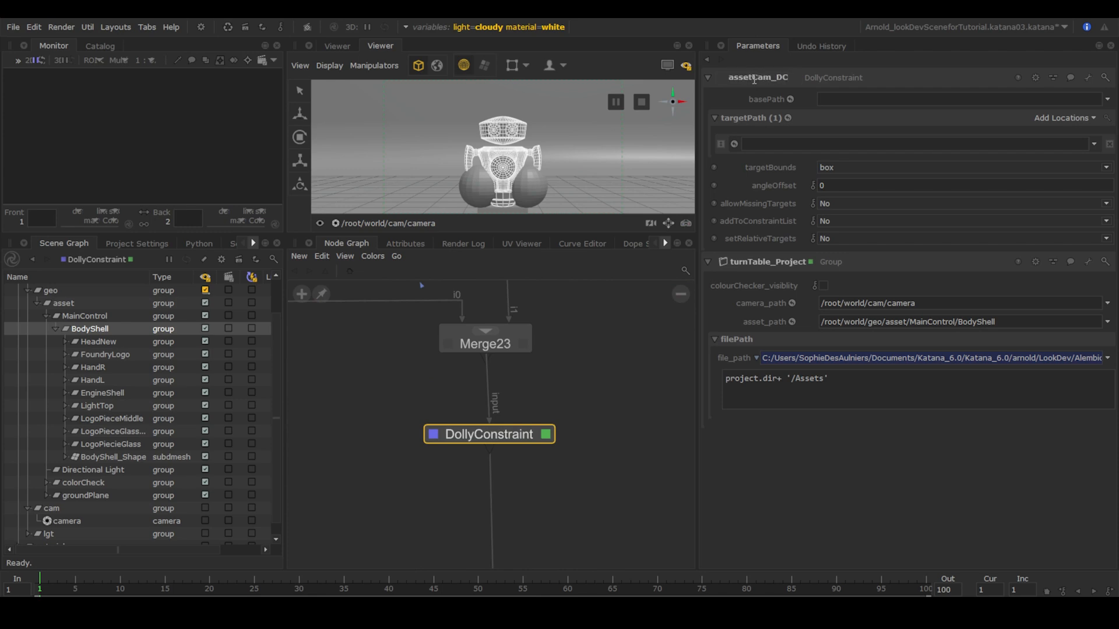
key("Return")
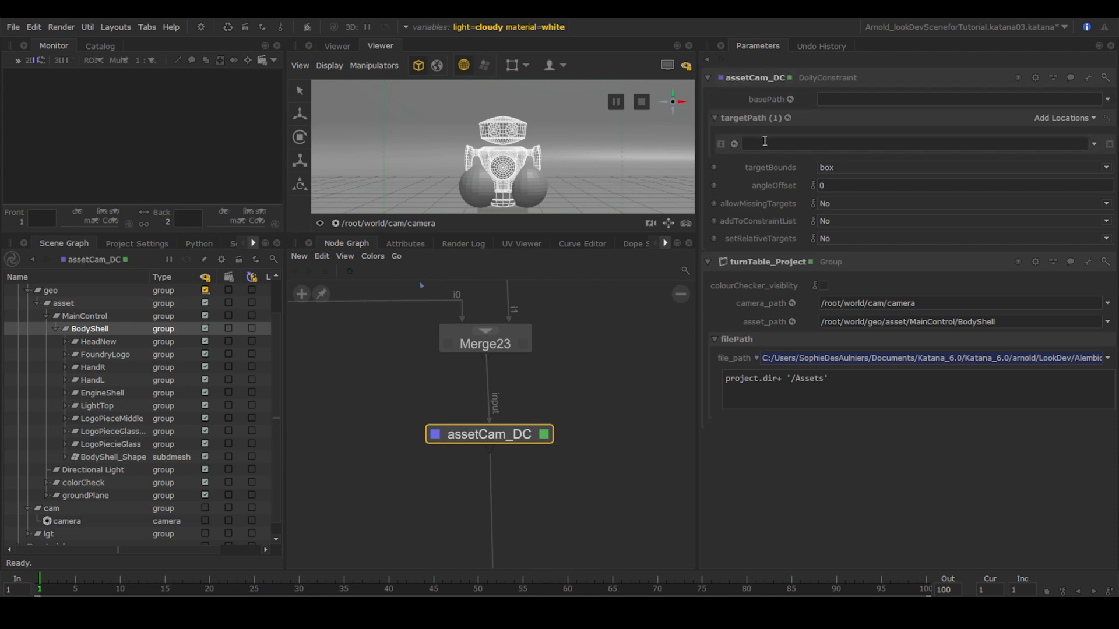
Link the basePath of assetCam_DC by expression to turnTable_Project's camera_path parameter.
right_click(768, 302)
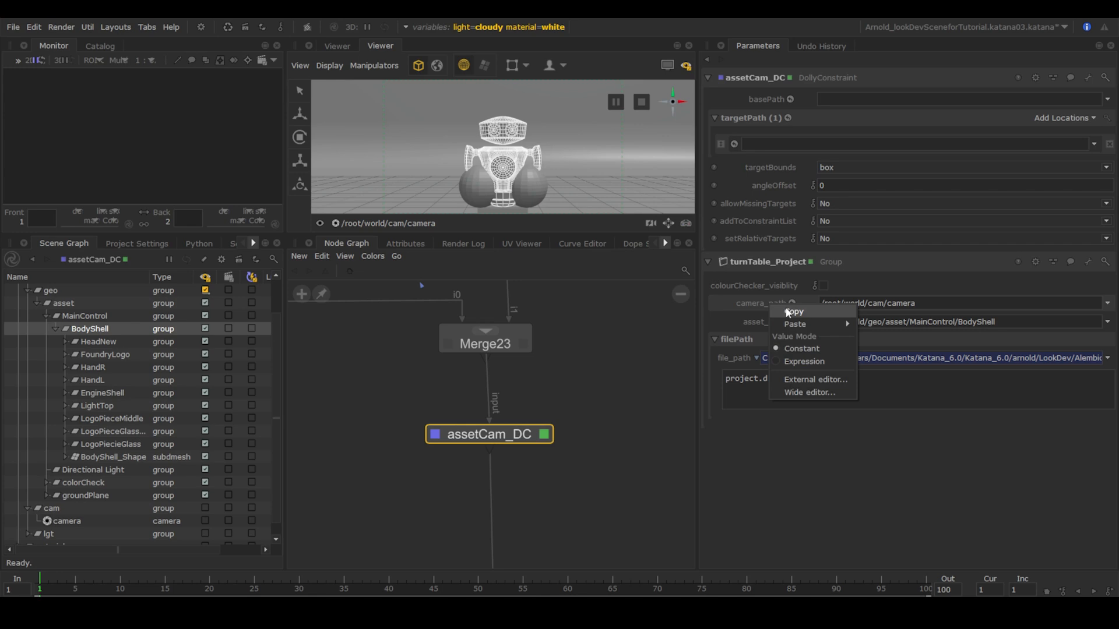
key("Escape")
right_click(821, 98)
mouse_move(892, 119)
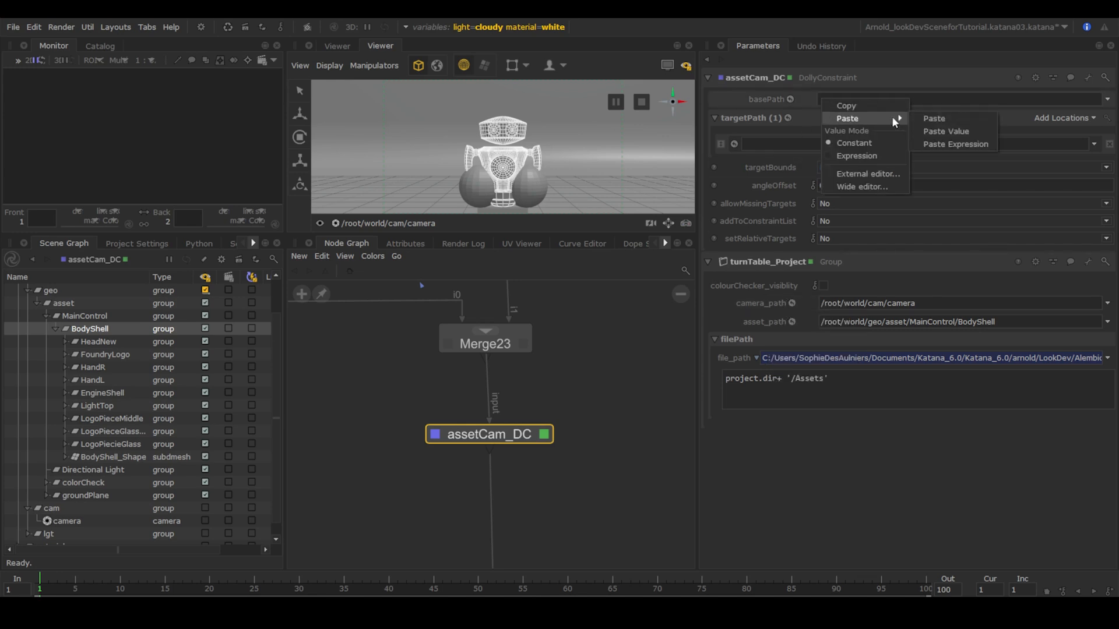
left_click(943, 145)
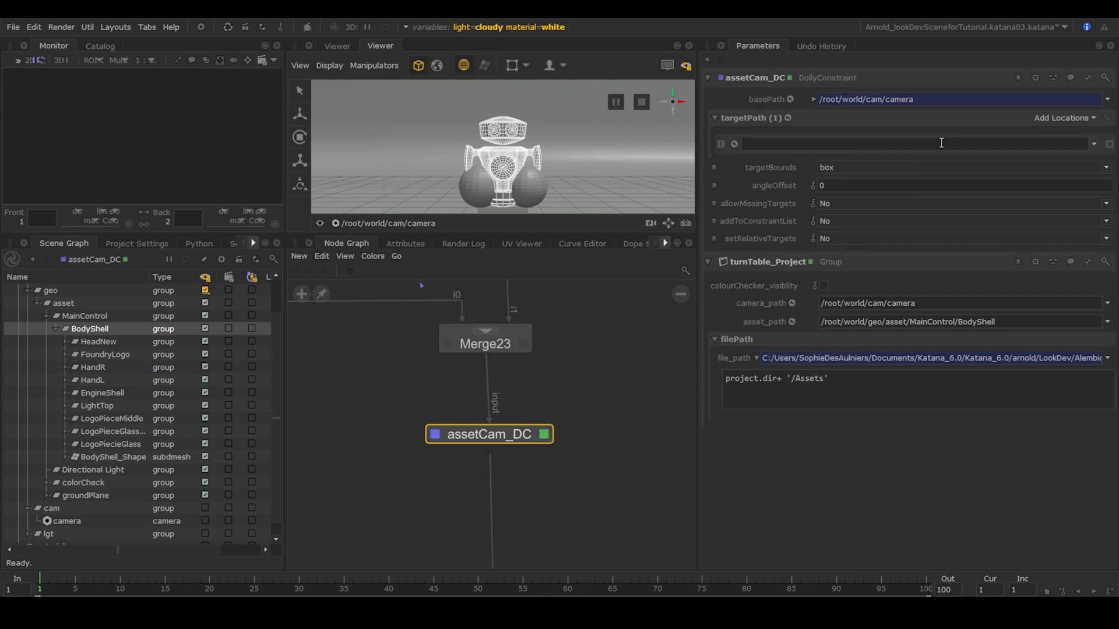
Link the targetPath of assetCam_DC by expression to turnTable_Project's asset_path and set addToConstraintList to Yes.
right_click(754, 318)
left_click(788, 330)
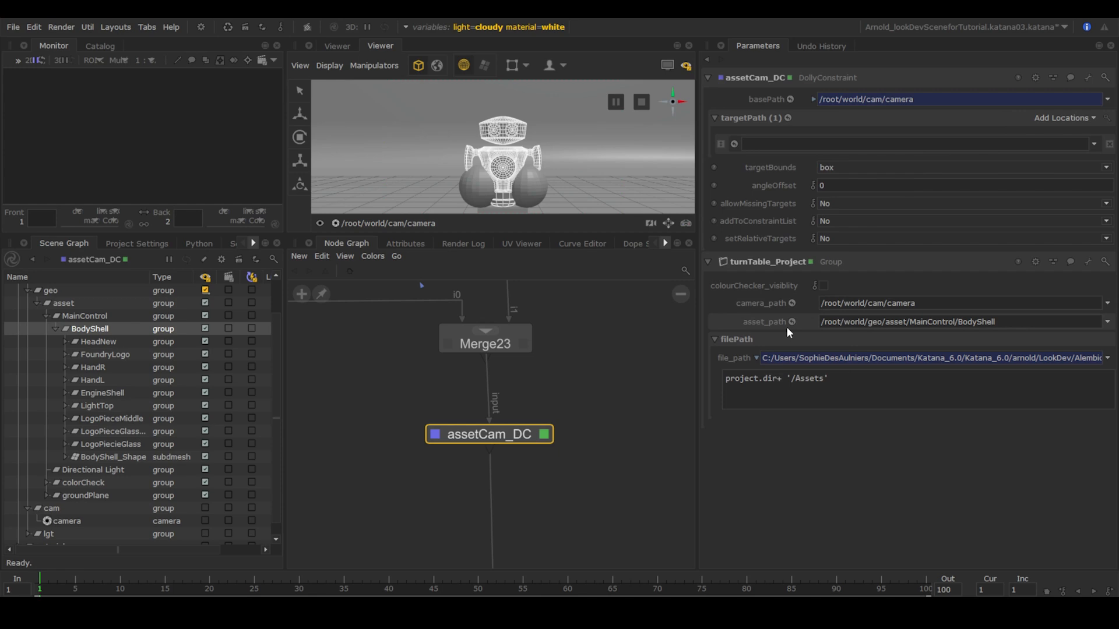
right_click(775, 142)
mouse_move(815, 165)
left_click(902, 190)
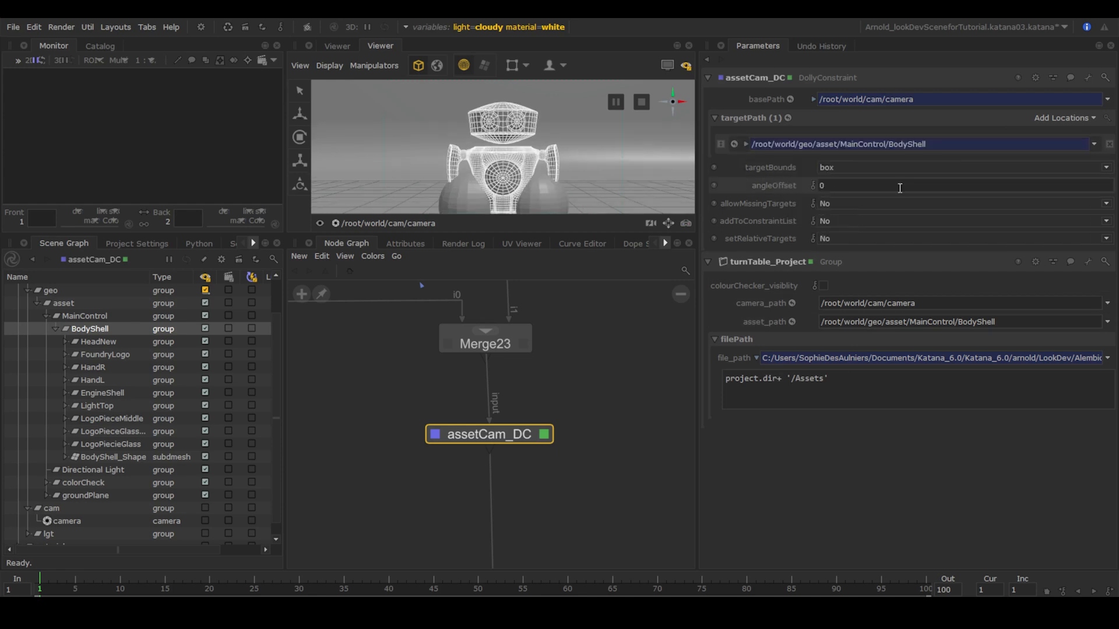
left_click(877, 221)
left_click(873, 232)
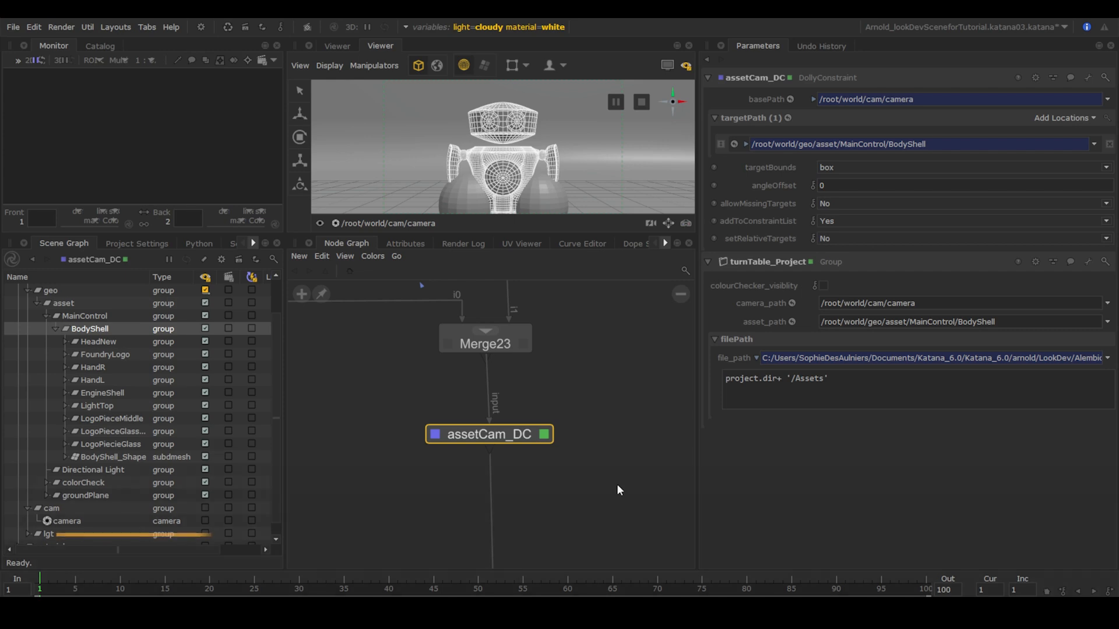
Add a ParentChildConstraint node directly below assetCam_DC and open its parameters.
middle_click_drag(617, 484, 614, 355)
left_click(612, 351)
key("Tab")
type("pare")
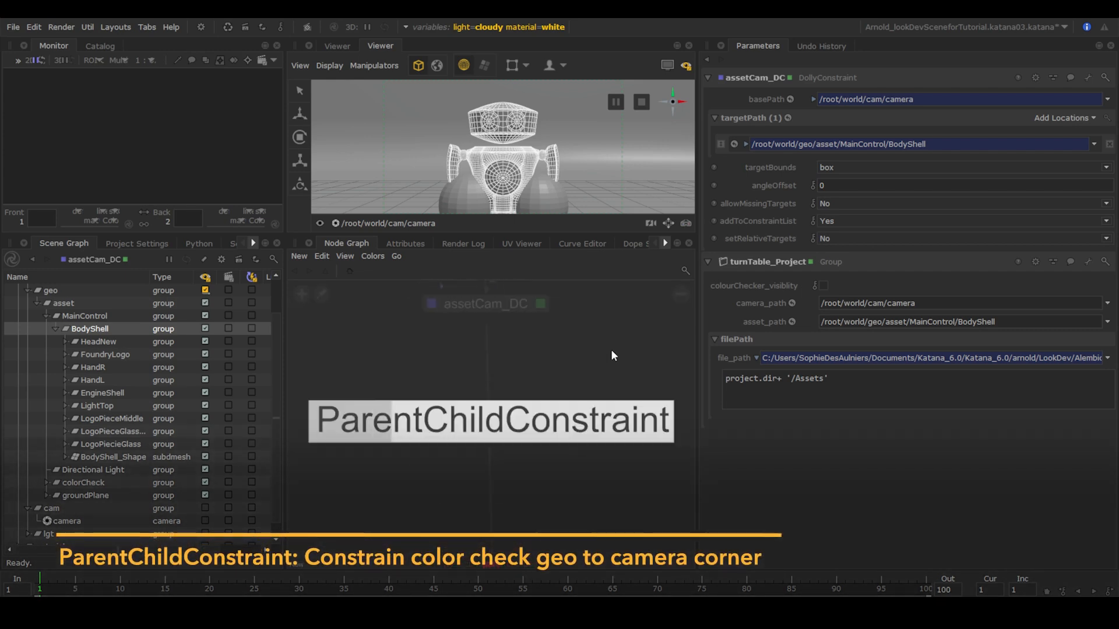
type("nt")
key("Return")
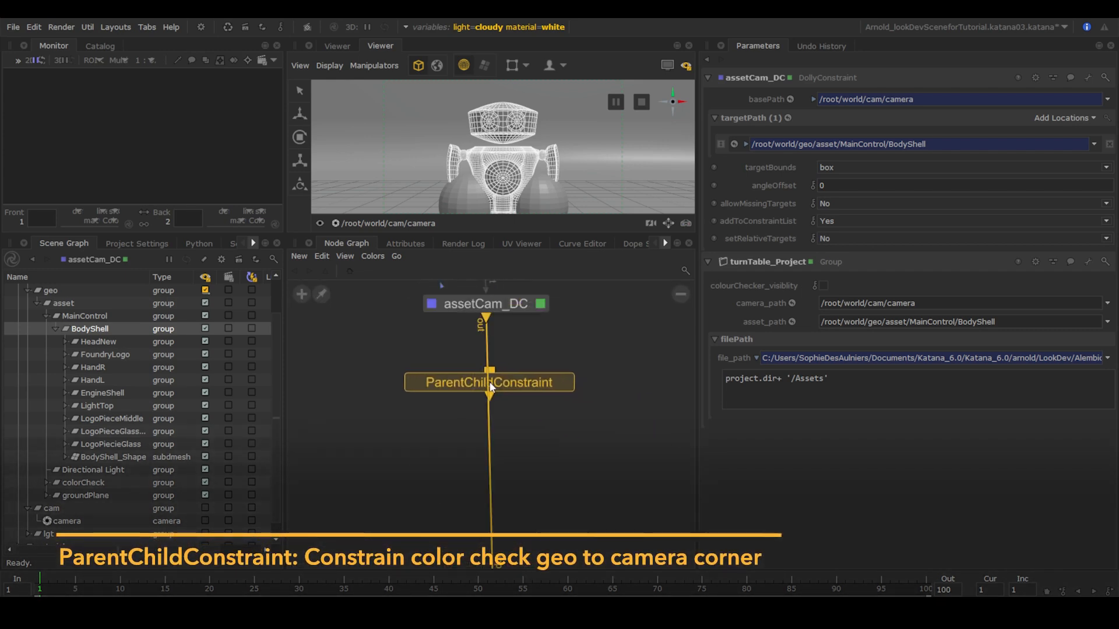
left_click(491, 386)
Rename the ParentChildConstraint node as colourCheckCam_PCC and set its basePath to /root/world/geo/asset/colorCheck.
double_click(765, 76)
type("co")
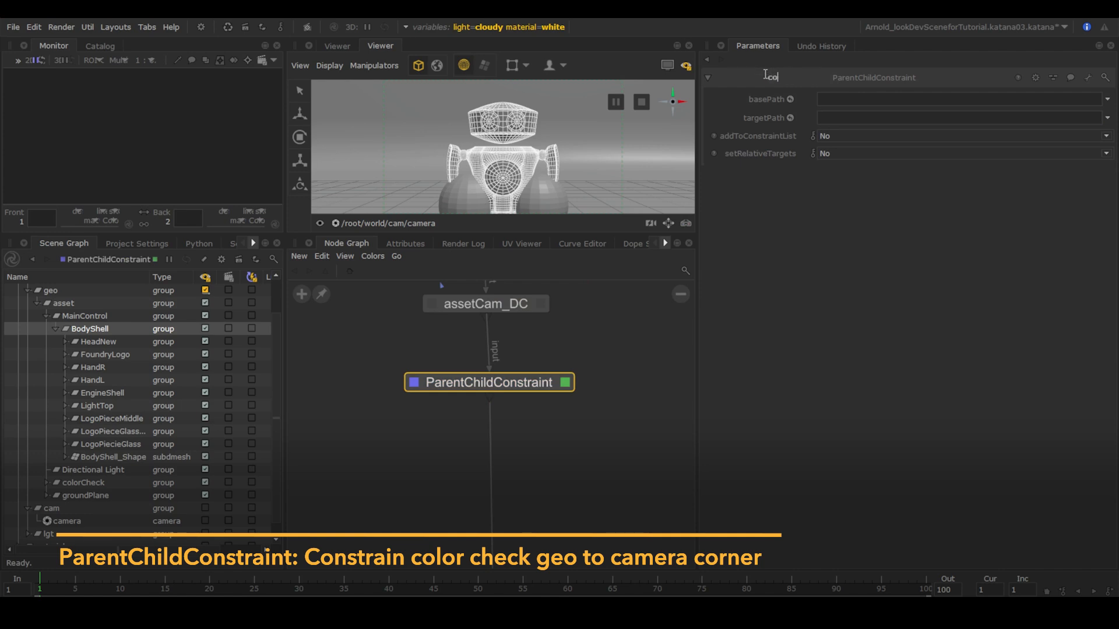
type("lourCheckCa")
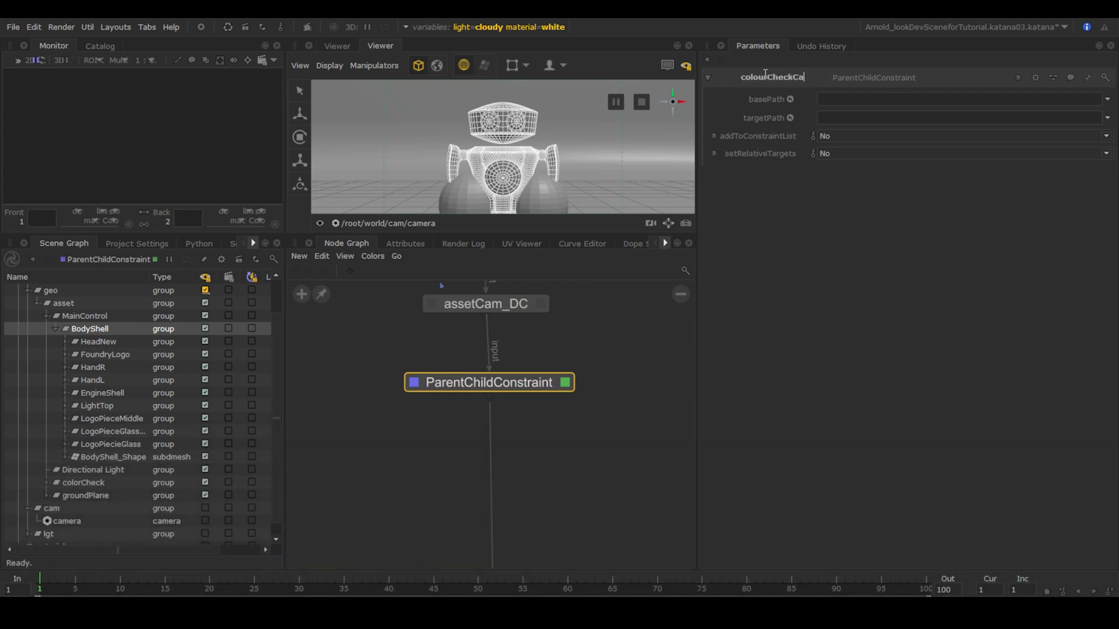
type("m_PCC")
key("Return")
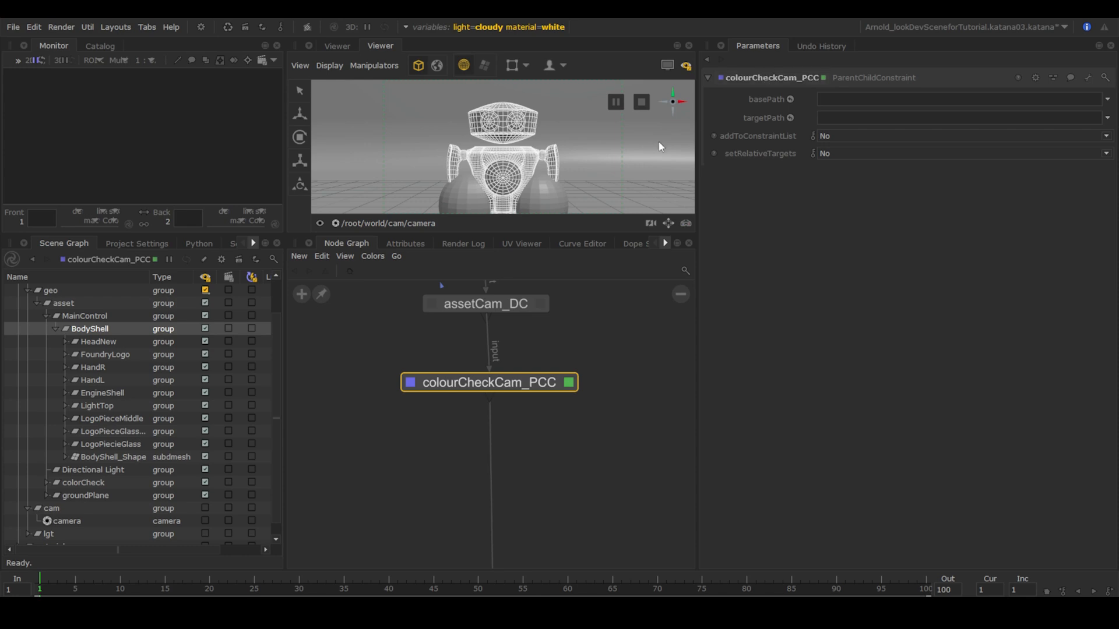
left_click_drag(120, 483, 881, 103)
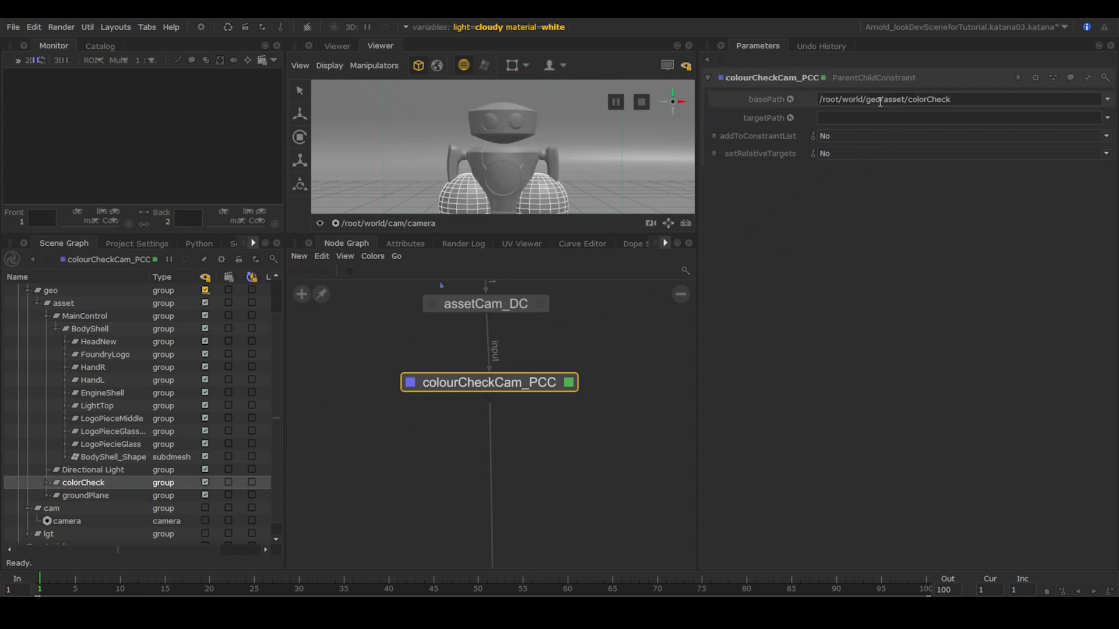
Link colourCheckCam_PCC's targetPath to turnTable_Project's camera_path with assetCam_DC's basePath expression, and set addToConstraintList to Yes.
left_click(539, 304)
left_click(812, 198)
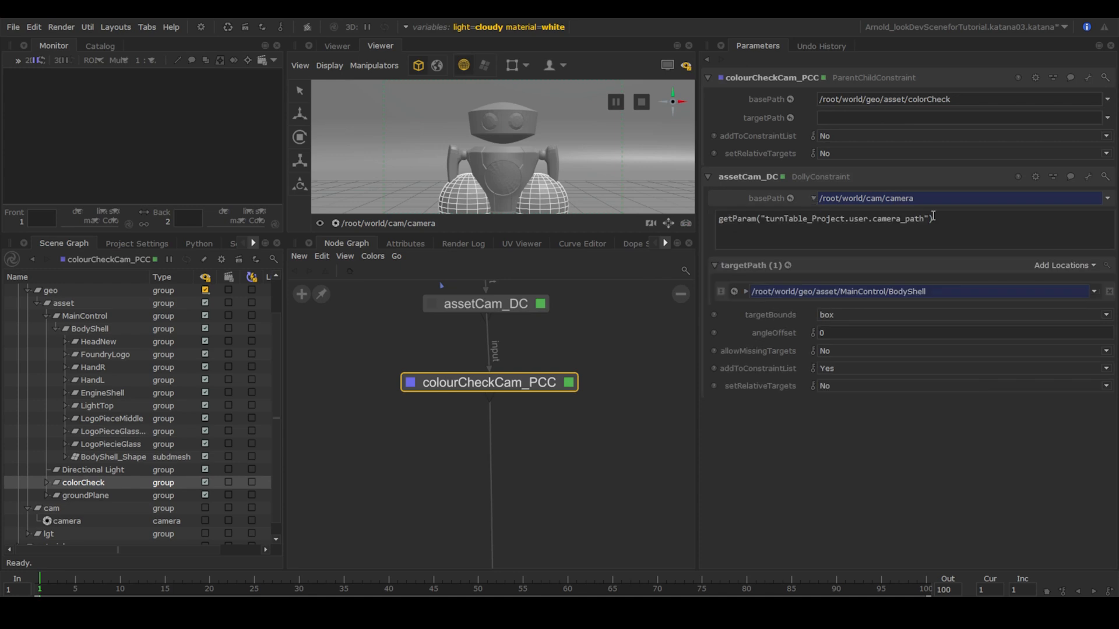
right_click(824, 117)
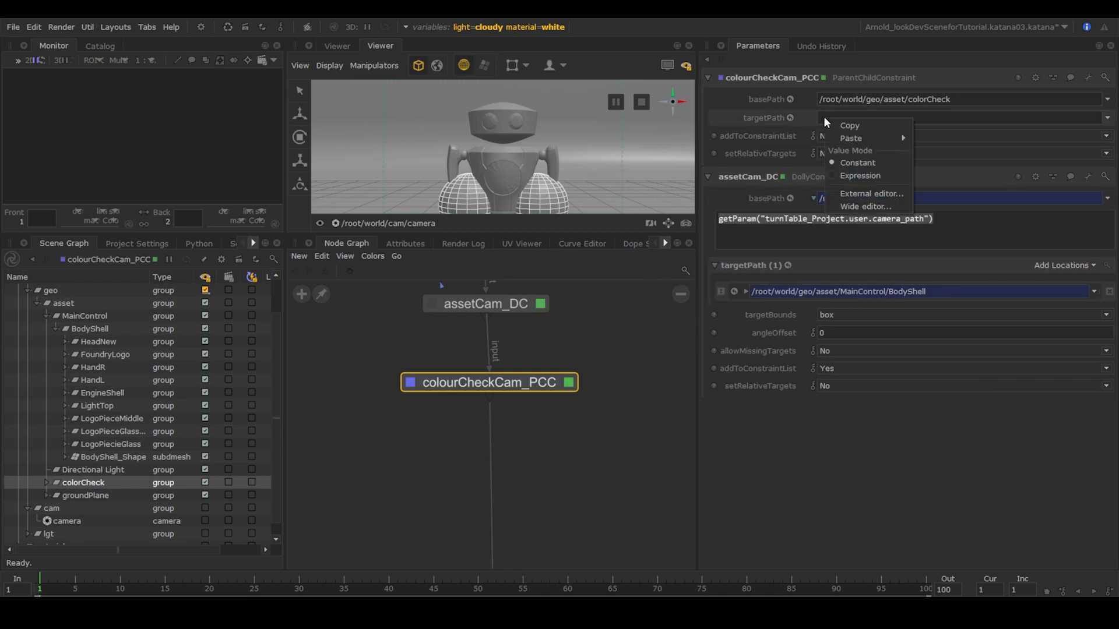
mouse_move(839, 138)
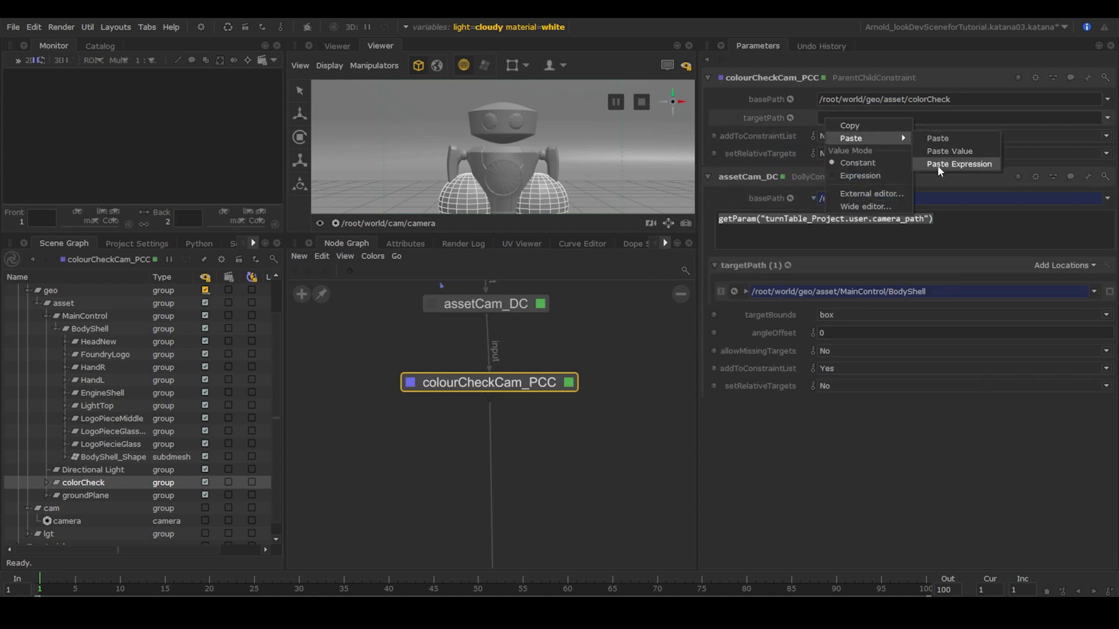
left_click(937, 166)
left_click(813, 118)
left_click(747, 340)
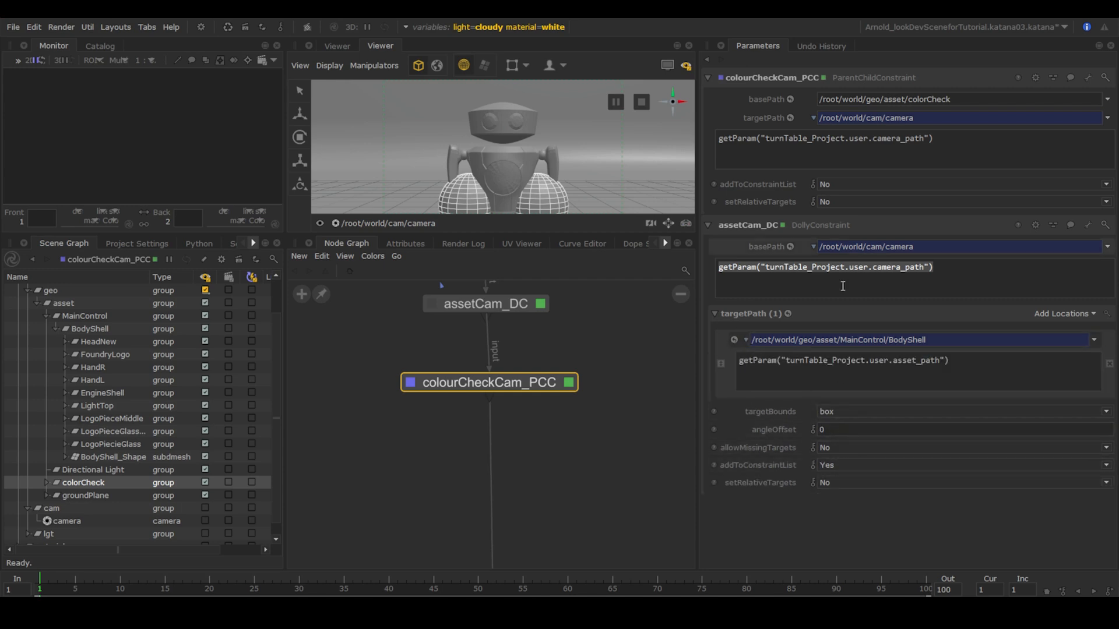
left_click(844, 181)
left_click(843, 196)
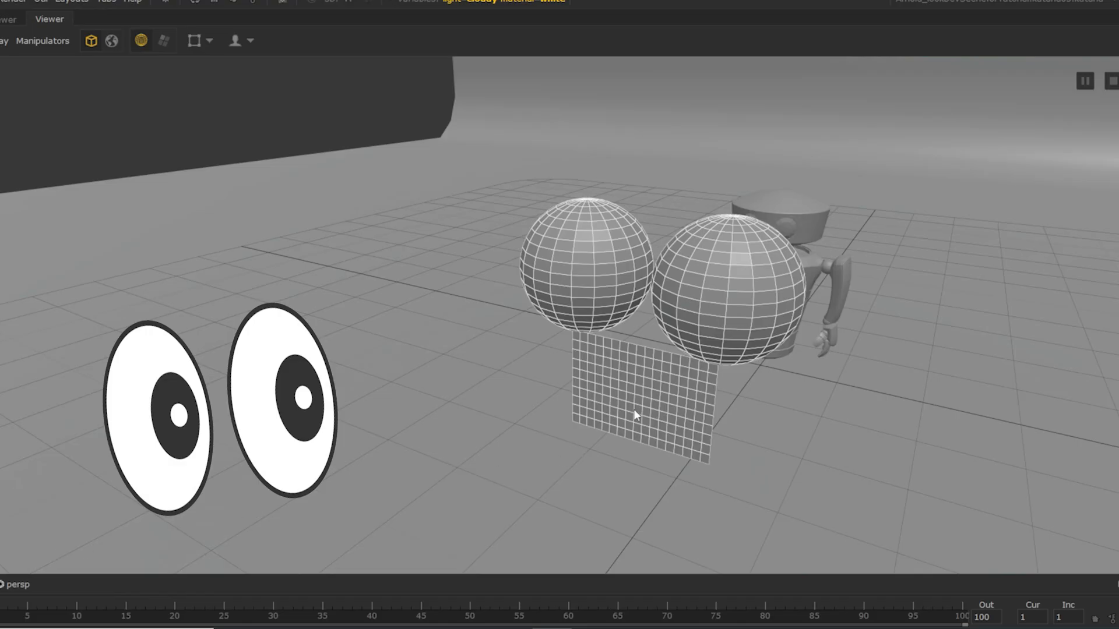
Add a Transform3D node below smoothingShadowVis_AOS in the colourChecker backdrop and rename it colourCheck_T3D.
mouse_move(634, 409)
left_mouse_down("alt")
mouse_move(667, 401)
mouse_move(645, 400)
left_mouse_up("alt")
right_click_drag(645, 400, 511, 361, "alt")
left_click_drag(511, 361, 526, 372, "alt")
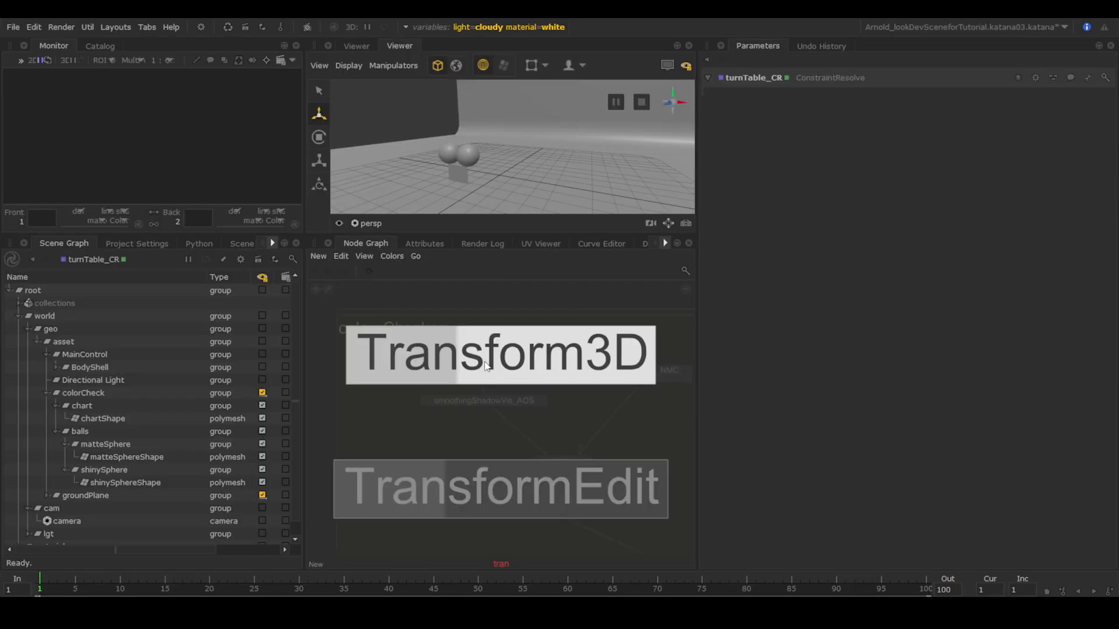
key("Return")
left_click(517, 435)
left_click_drag(518, 434, 491, 436)
type("colourCheck_T3D")
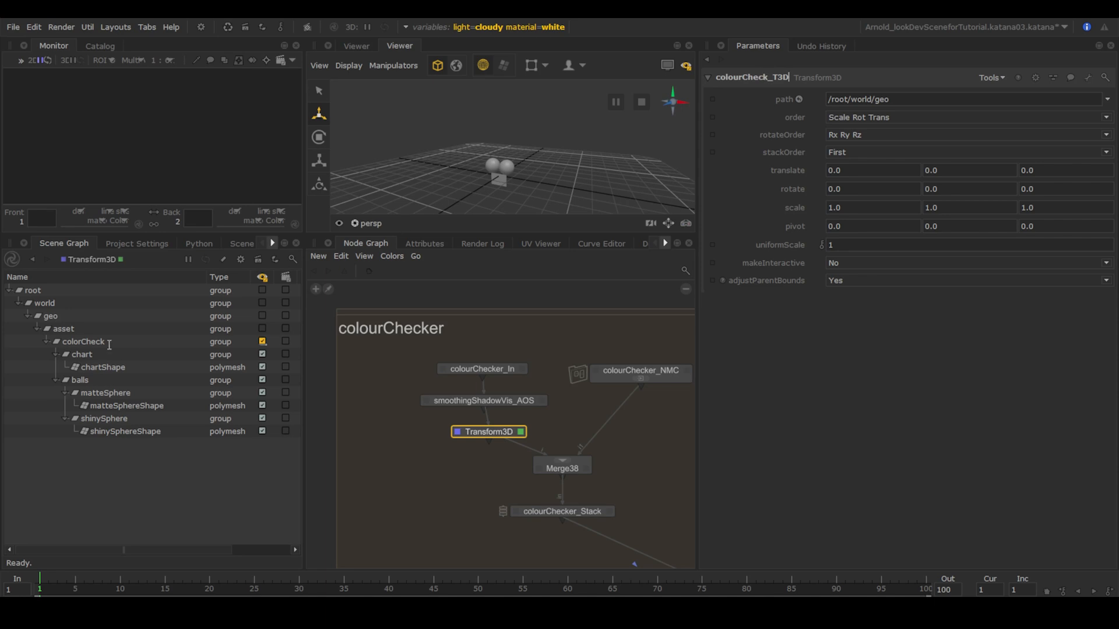
key("Return")
Set colourCheck_T3D's path to the colorCheck location and its makeInteractive option to Yes.
left_click_drag(109, 344, 868, 100)
left_click(856, 263)
left_click(854, 276)
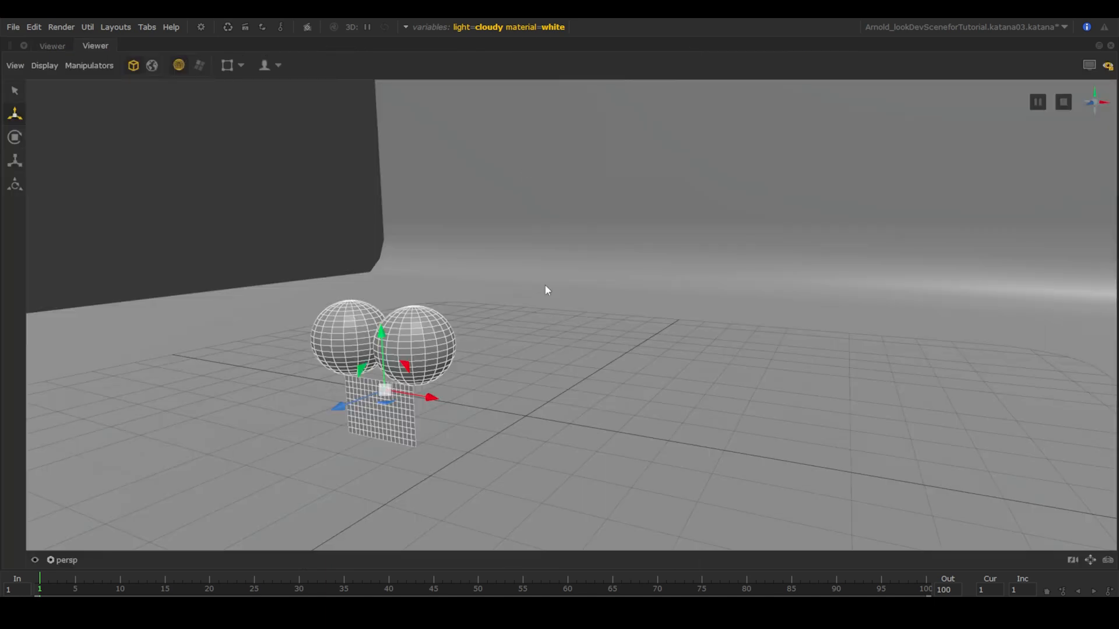
Scale down the colour checker uniformly and move it into the lower-left corner of the camera frame.
left_click_drag(546, 290, 538, 349, "alt")
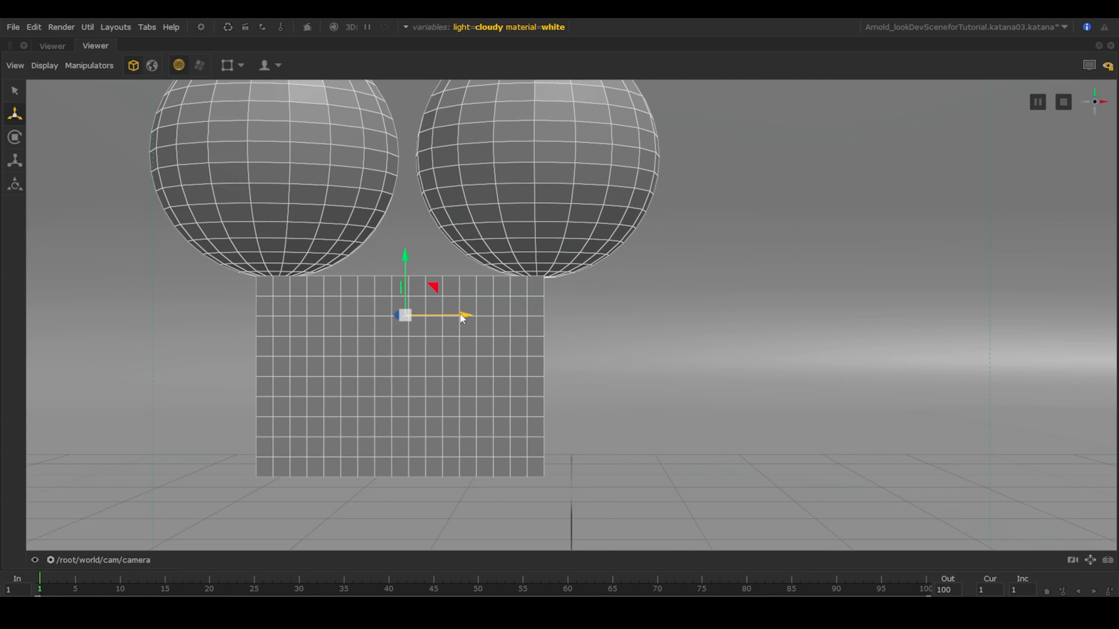
key("r")
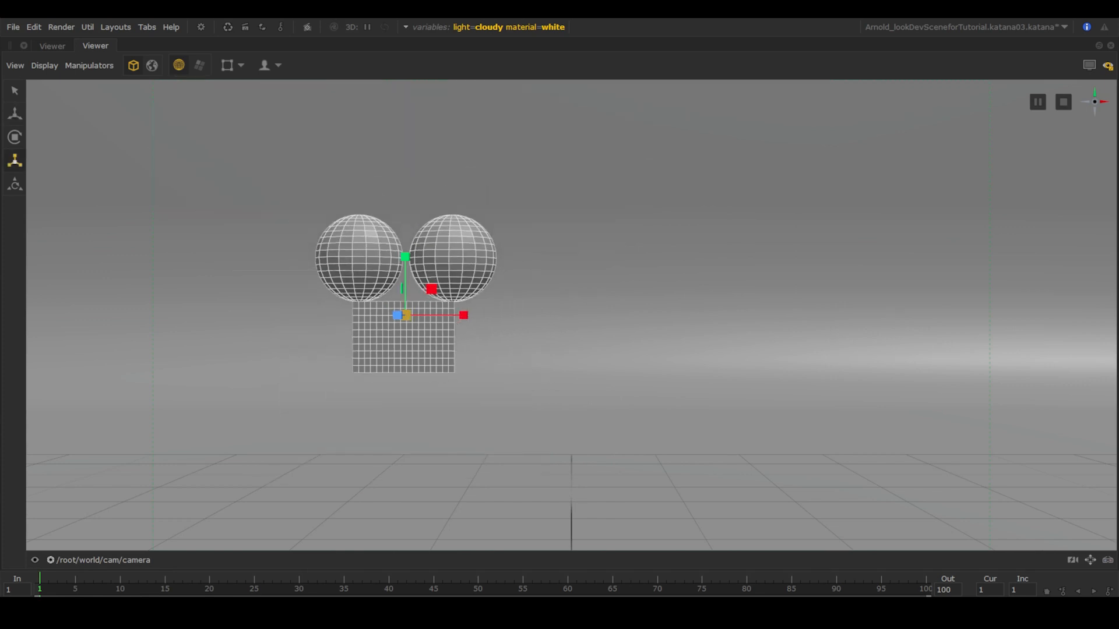
left_click_drag(406, 315, 382, 315)
key("w")
left_click_drag(465, 315, 307, 316)
left_click_drag(248, 255, 249, 430)
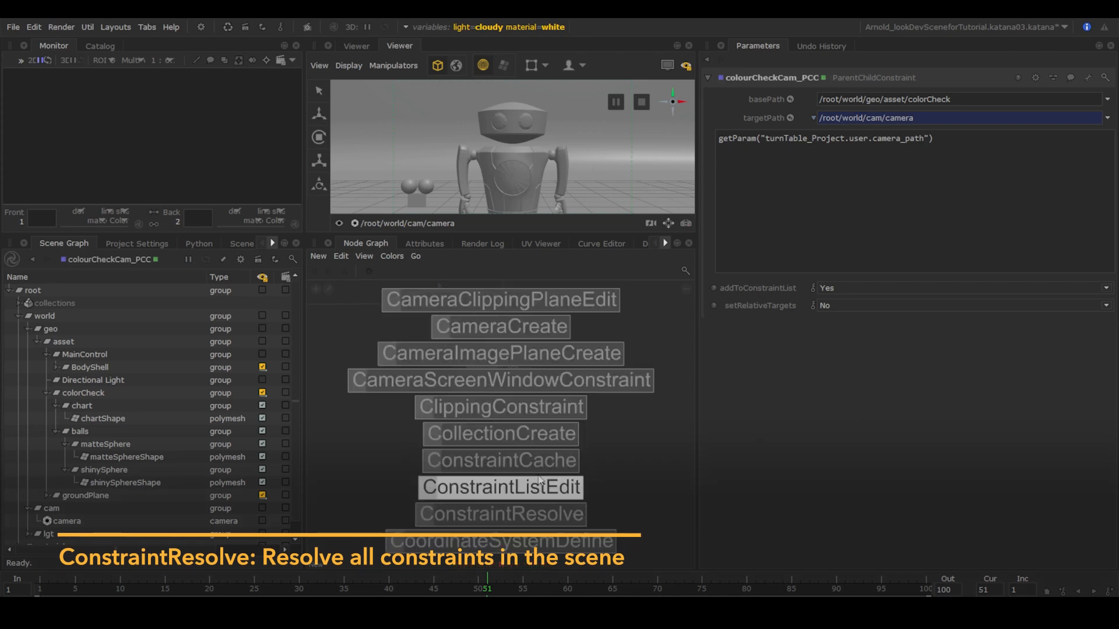
Add a ConstraintResolve node below colourCheckCam_PCC and rename it turnTable_CR.
type("onst")
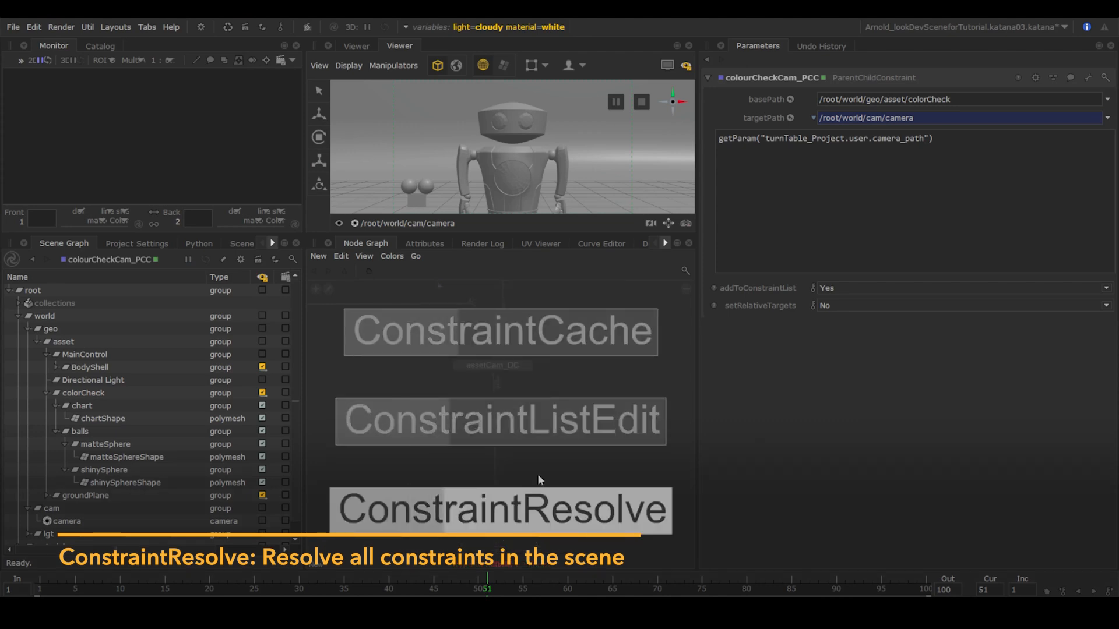
left_click(541, 513)
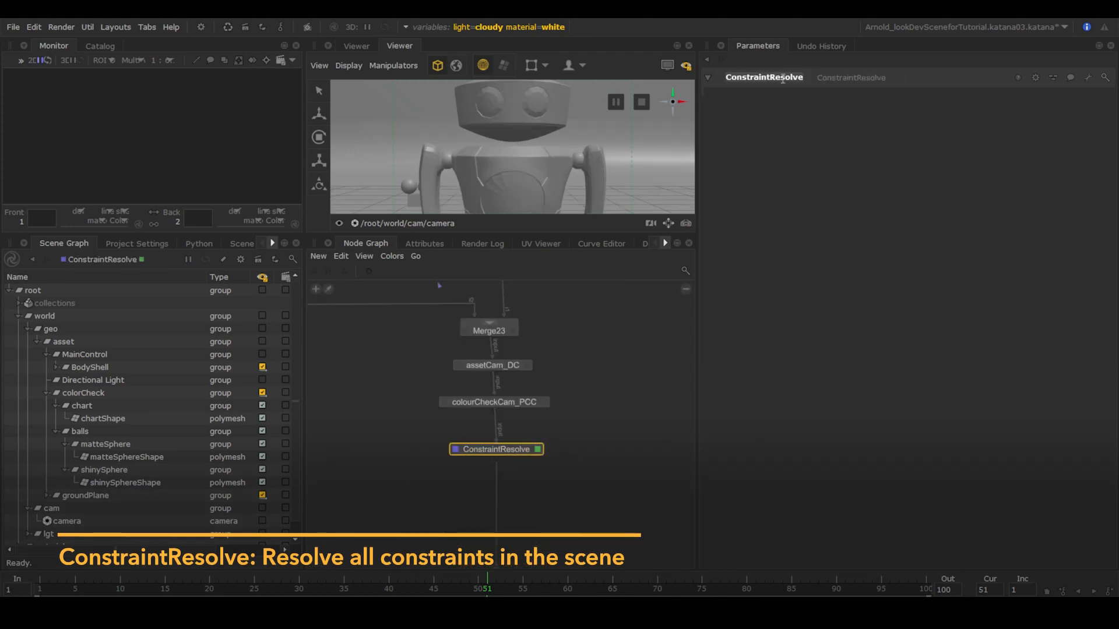
left_click(783, 77)
type("turnTable_CR")
key("Return")
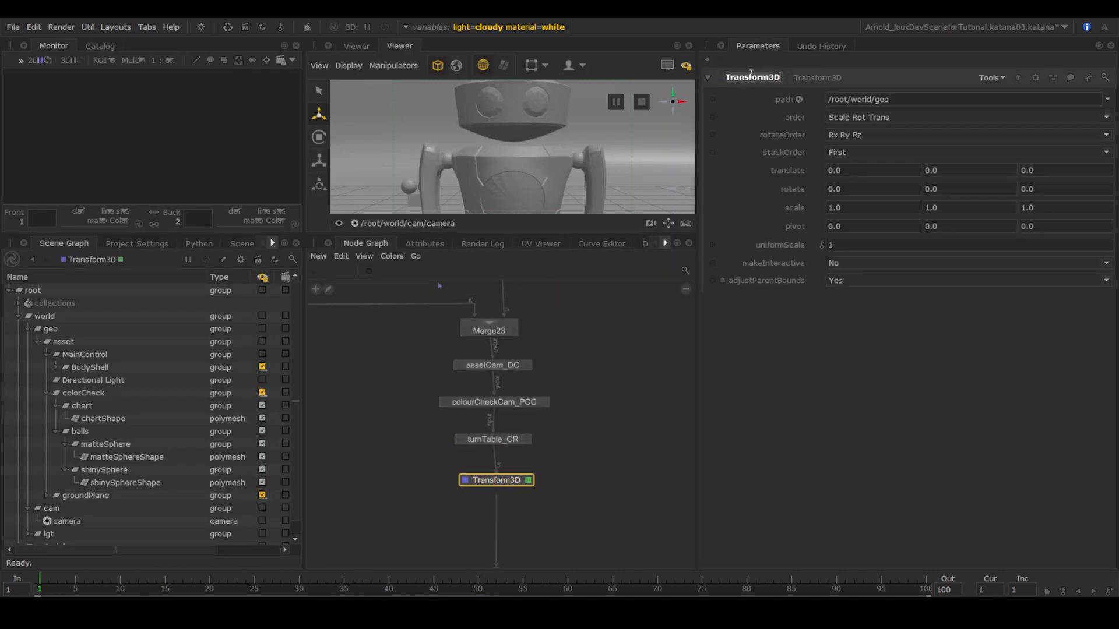
Rename the Transform3D node below turnTable_CR as turnTable_T3D and link its path by expression to turnTable_Project's asset_path.
type("3D")
key("Return")
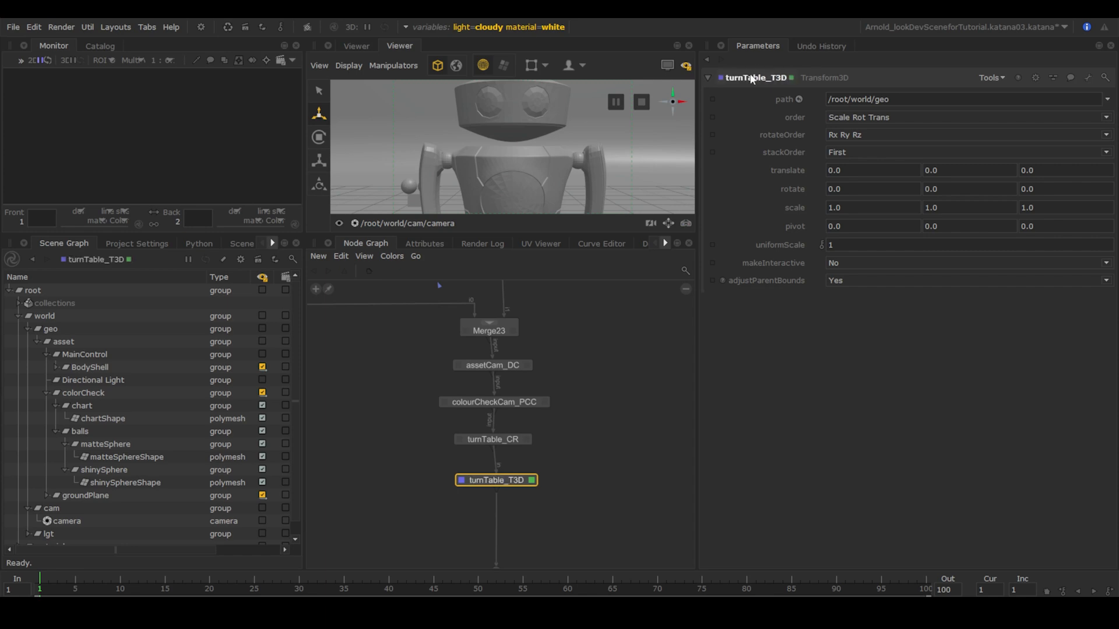
left_click(527, 367)
left_click_drag(955, 216, 673, 214)
key("ctrl+c")
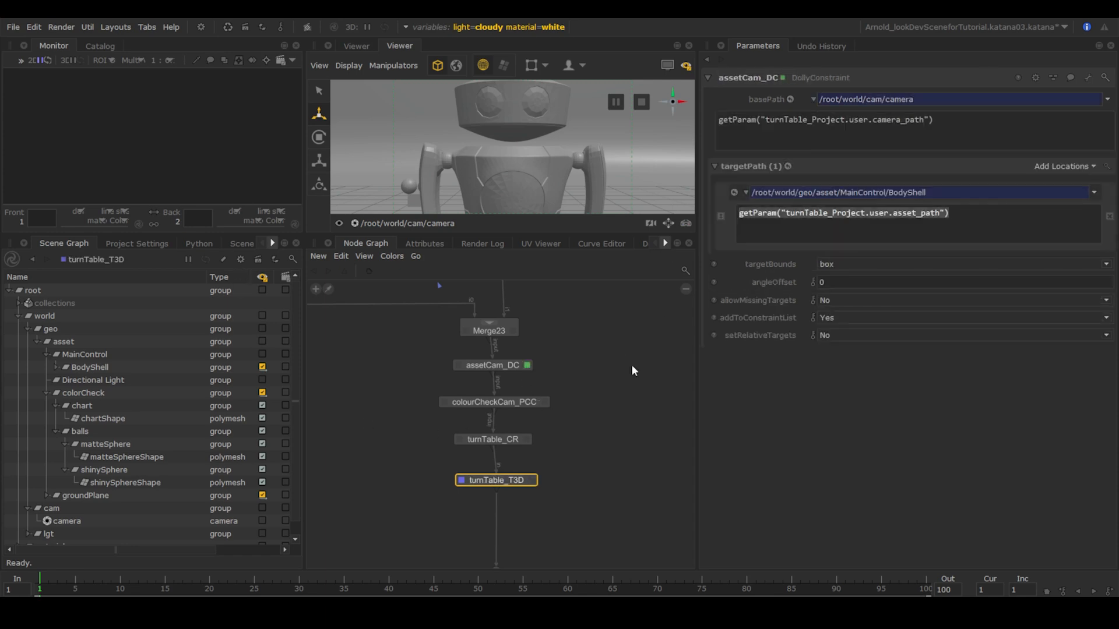
left_click(531, 483)
right_click(830, 101)
left_click(932, 144)
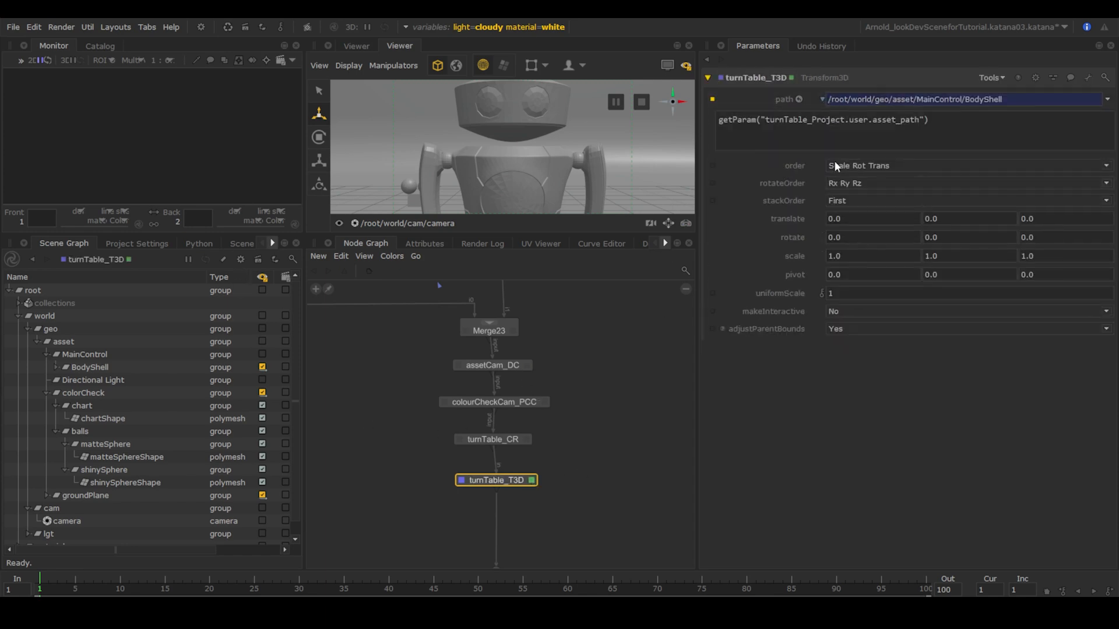
Set turnTable_T3D's makeInteractive to Yes and translate BodyShell about 0.11 in Y and -4.89 in Z to frame the robot in the camera.
left_click(848, 312)
left_click(852, 328)
left_click(92, 368)
left_click(408, 224)
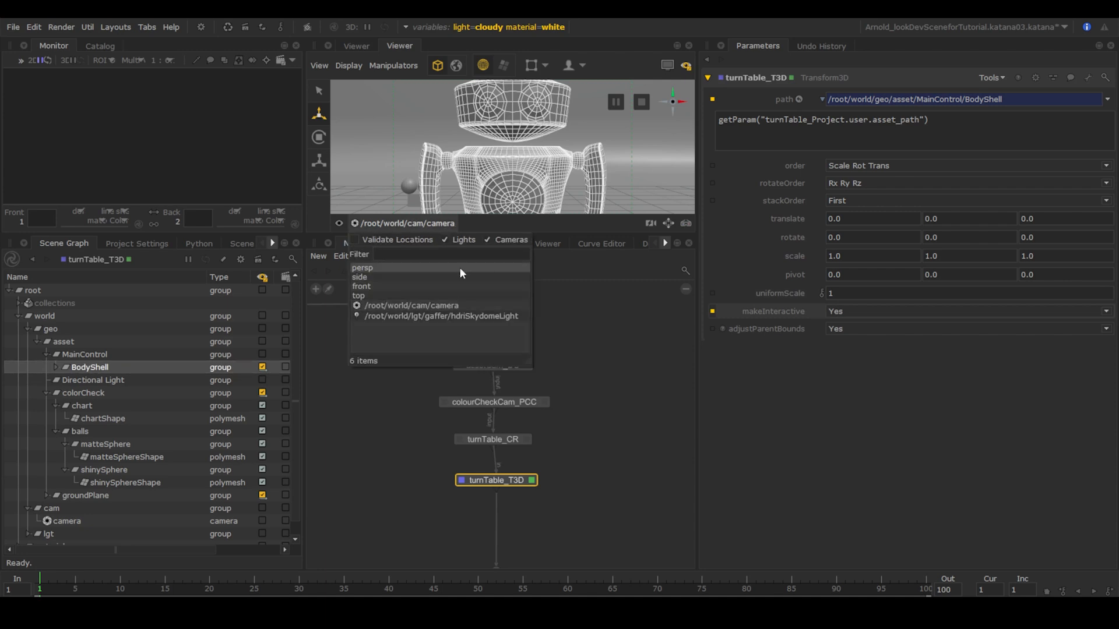
left_click(459, 268)
left_click_drag(502, 175, 597, 161, "alt")
key("space")
left_click(70, 560)
left_click(94, 557)
left_click_drag(574, 326, 574, 396)
left_click(58, 561)
left_click(63, 529)
left_click(65, 560)
left_click(87, 513)
left_click_drag(572, 510, 572, 497)
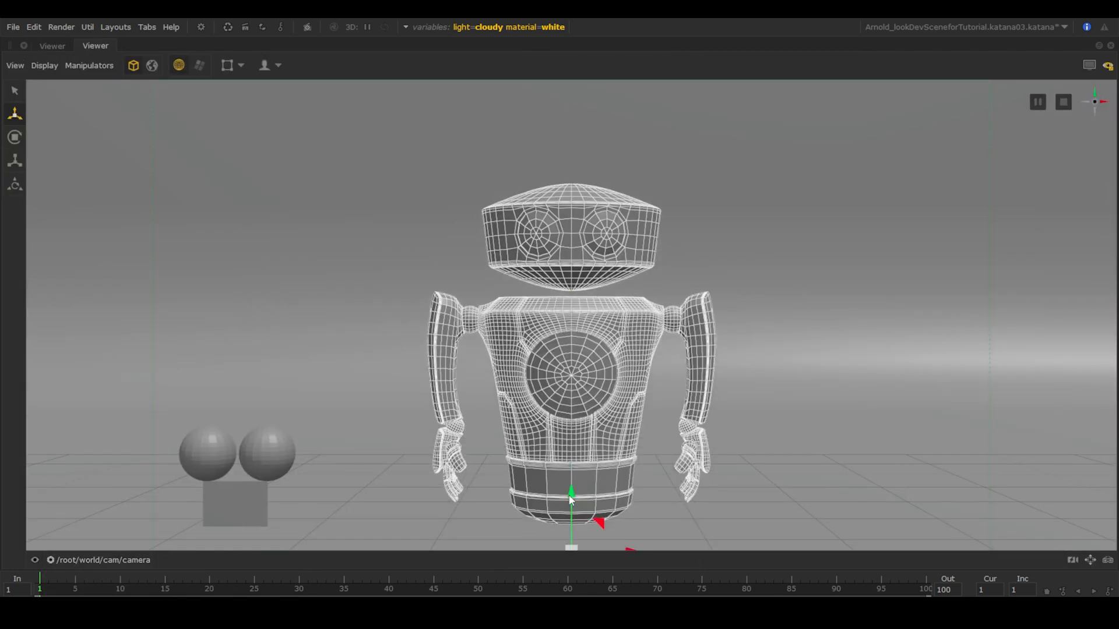
Drive turnTable_T3D's Y rotation with the expression ifelse(0<frame<50, frame*360/50,0).
key("space")
right_click(949, 239)
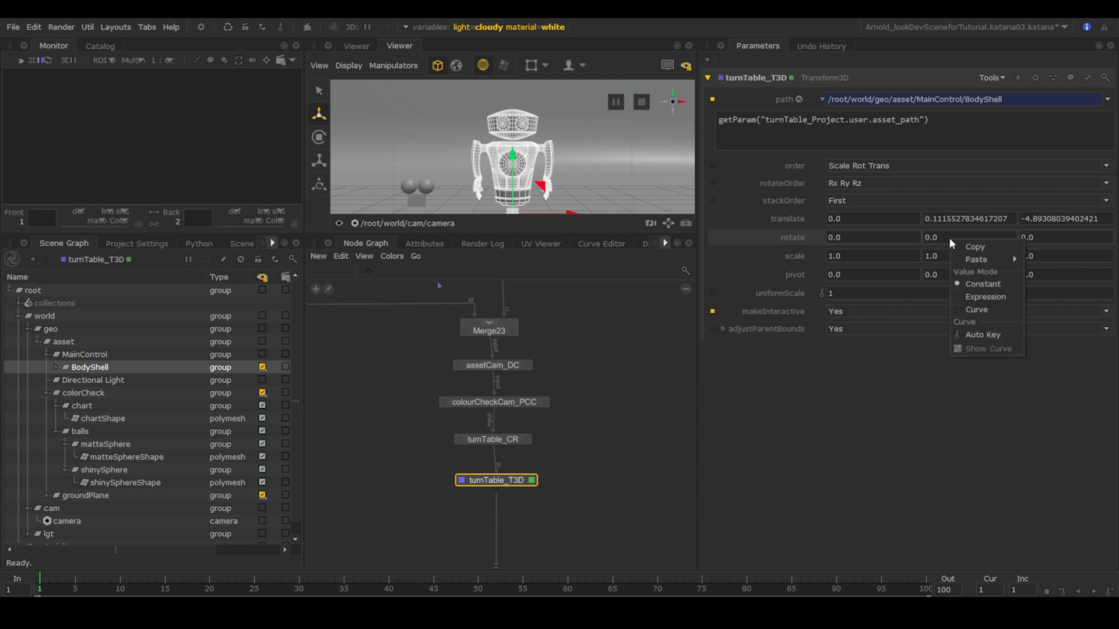
left_click(969, 296)
left_click(928, 238)
left_click_drag(943, 257, 868, 257)
type("ifelse(")
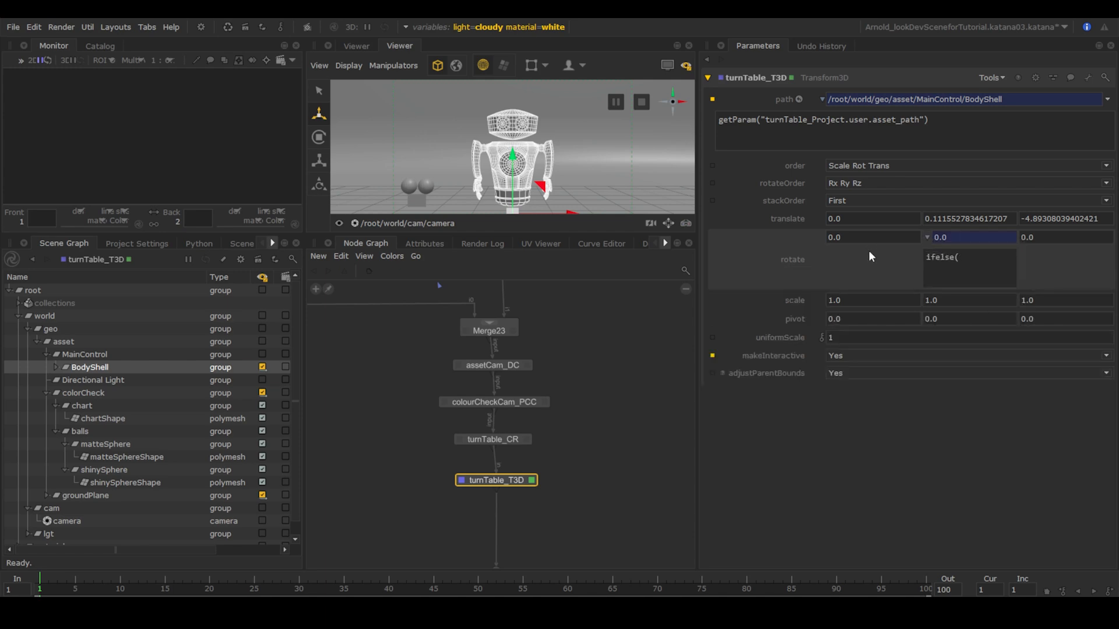
type("0<frame<50, frame*360/50,0")
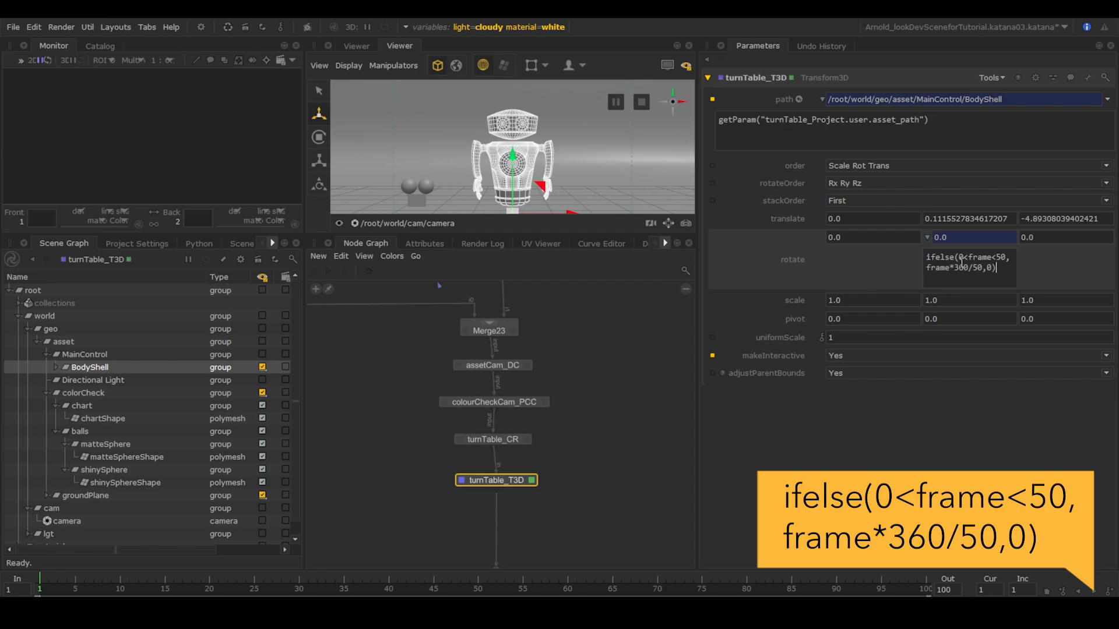
Scrub the timeline to frame 51 in the enlarged viewer to check the robot's turntable rotation.
left_click(319, 92)
key("space")
left_click_drag(47, 589, 365, 503)
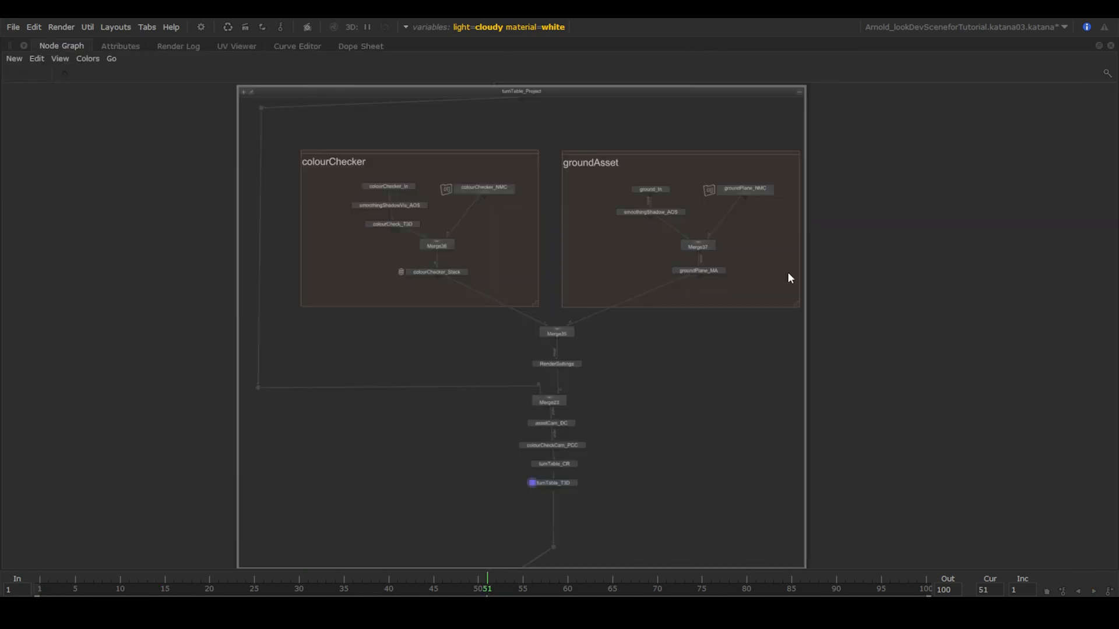
Close the turnTable_Project group and place a backdrop sized to surround its node.
left_click(799, 92)
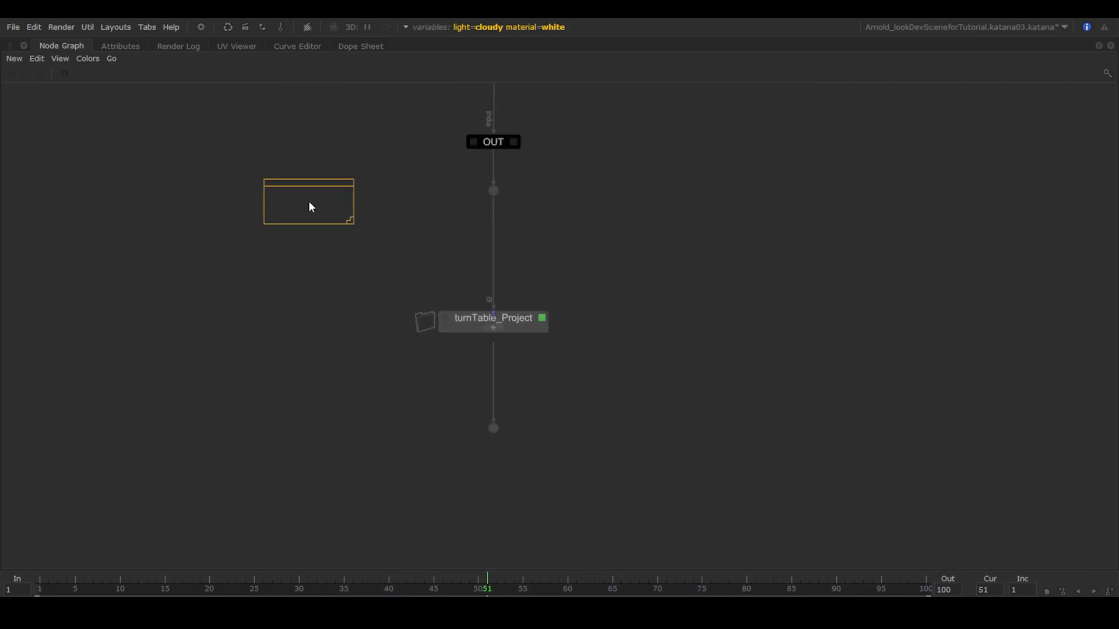
scroll(309, 201, "down", 2)
left_click(334, 202)
left_click_drag(366, 217, 591, 344)
left_click_drag(552, 187, 553, 210)
Title the backdrop turnTable_Macro and set its fontScale to 3.
double_click(554, 212)
type("turnTa")
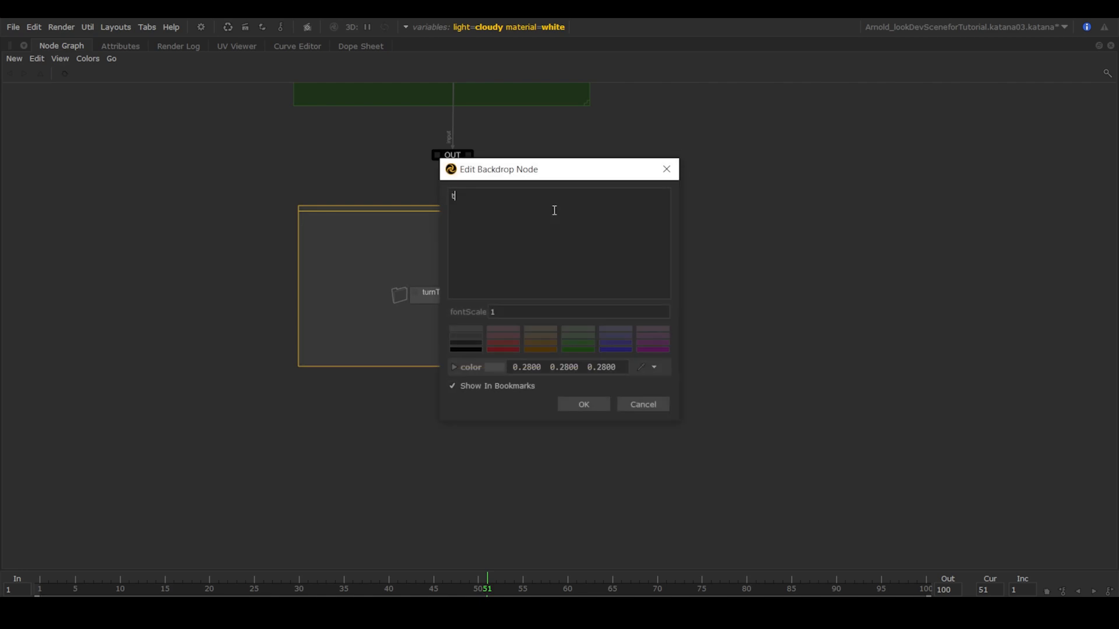
double_click(526, 313)
type("3")
left_click(592, 409)
key("space")
Save the turnTable_Project group as the macro turnTable.macro in the _User macros folder.
middle_click_drag(686, 498, 463, 445)
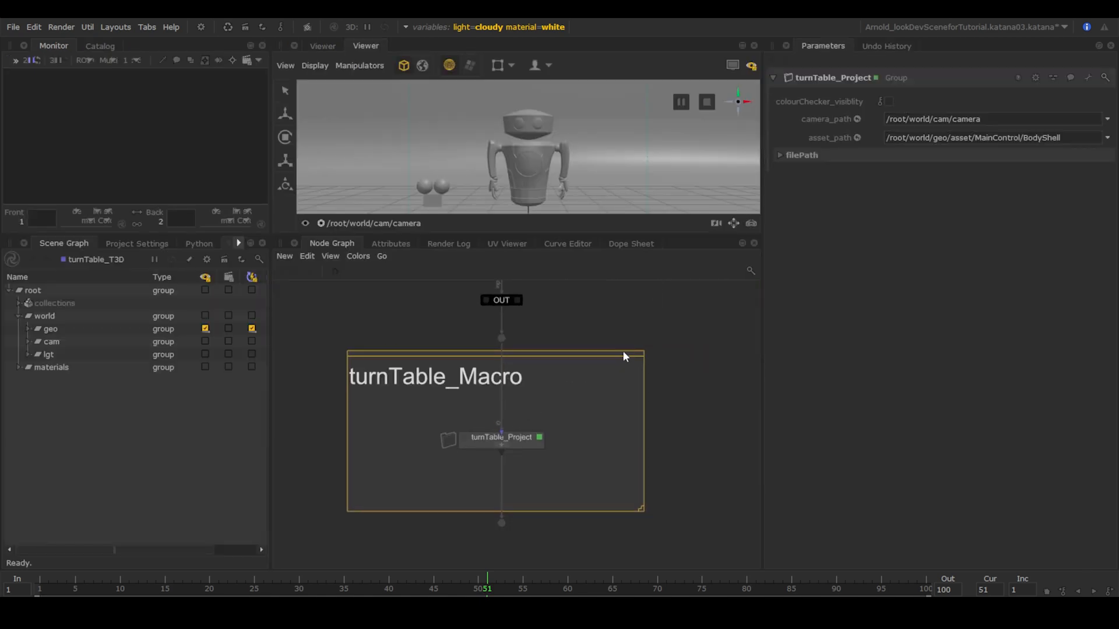
left_click(1085, 78)
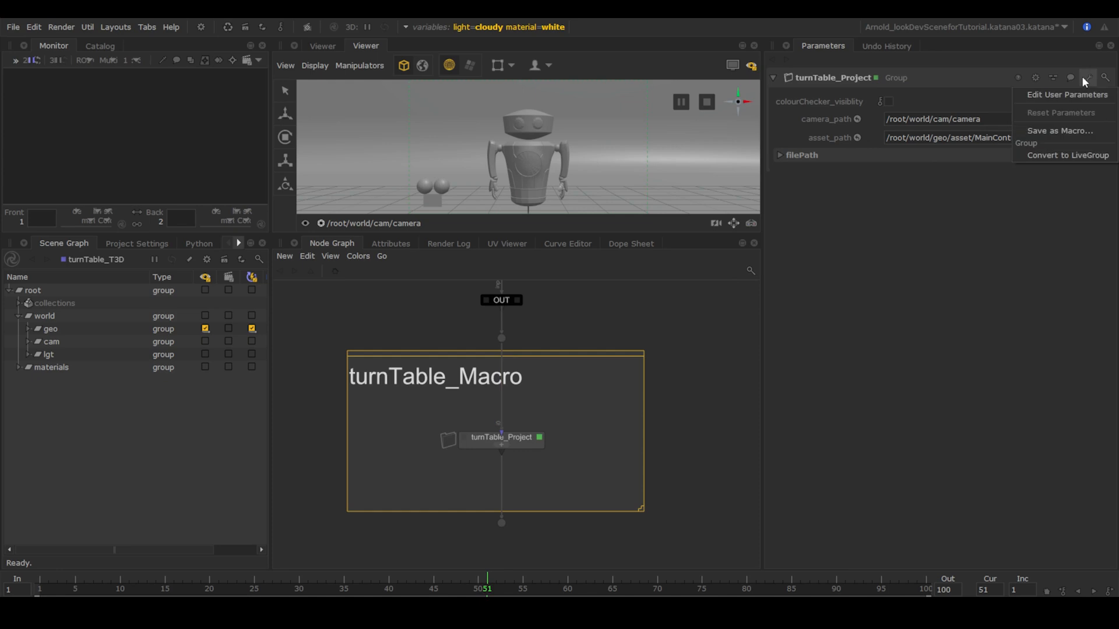
left_click(1074, 131)
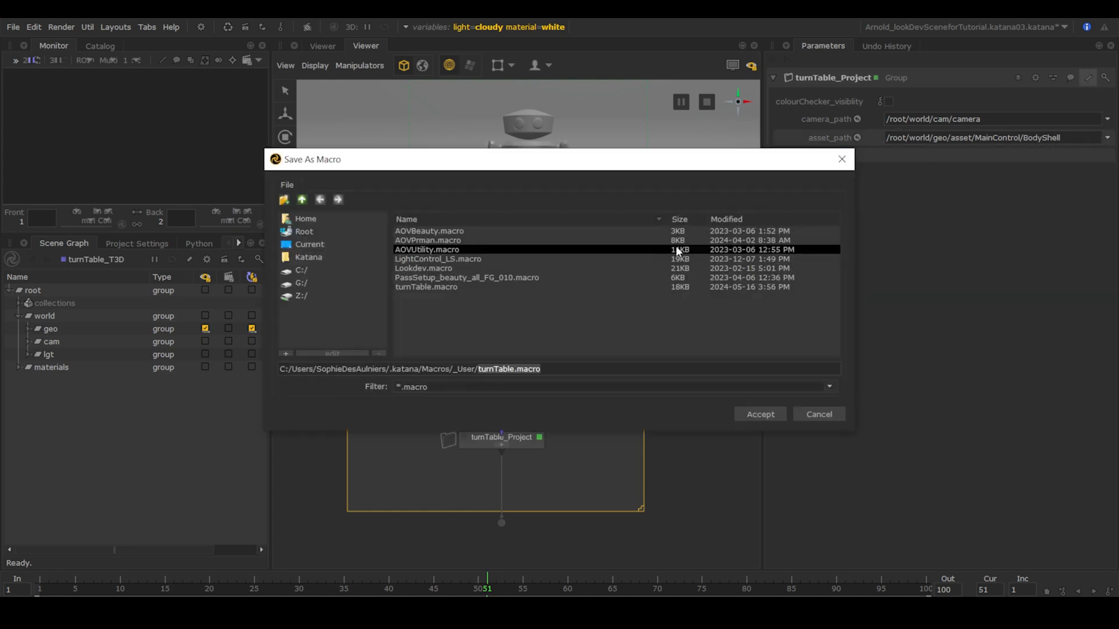
left_click(759, 413)
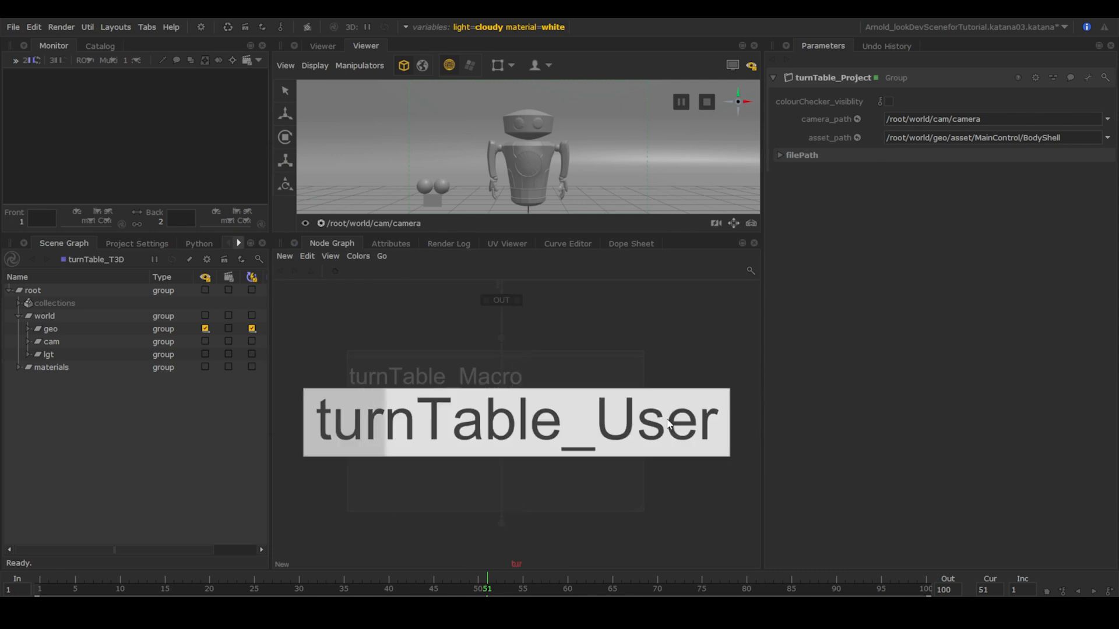
Add the saved turnTable_User macro as a node in the node graph.
key("Return")
left_click(564, 477)
middle_click(566, 482, "ctrl")
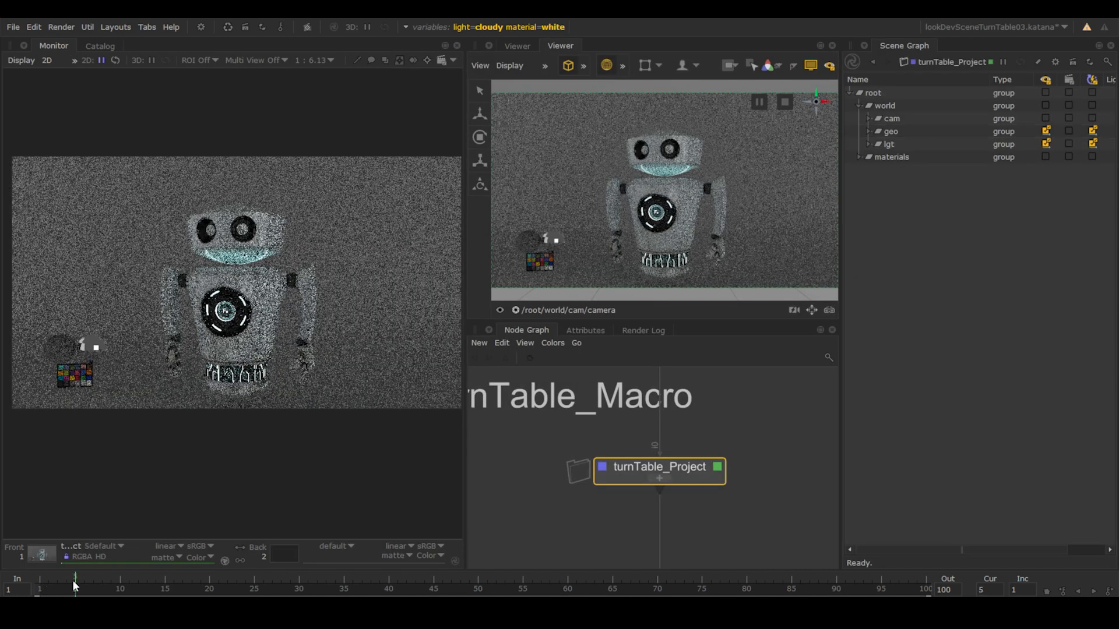
Scrub the turntable render to frame 41 and set the global graph state variables to light sunny and material blue.
left_click(110, 588)
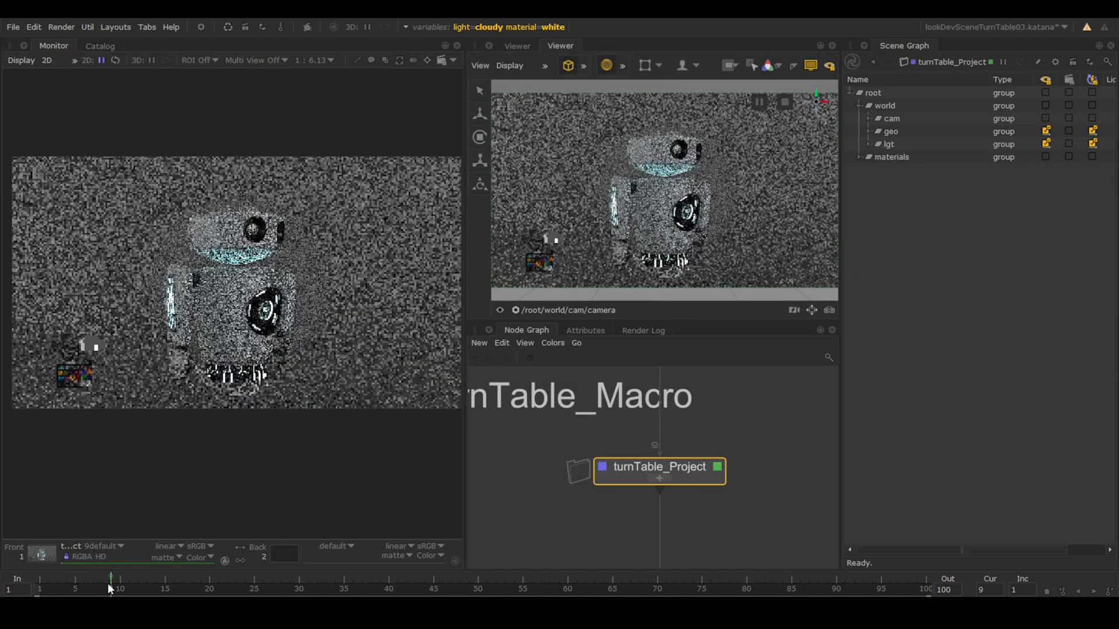
left_click_drag(109, 588, 396, 587)
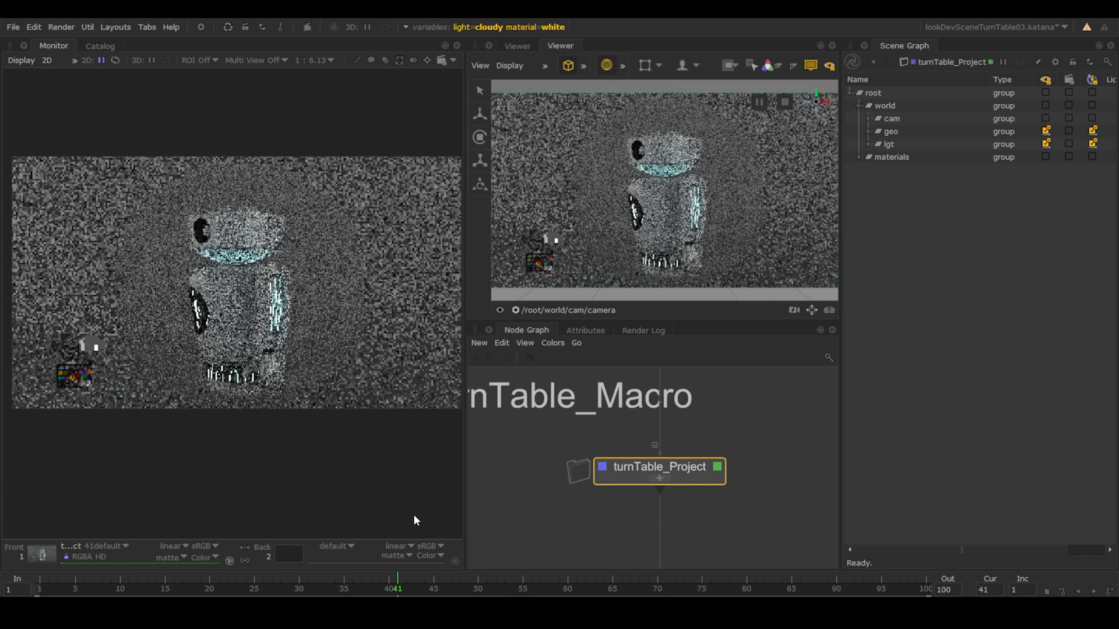
left_click(406, 27)
left_click(512, 71)
left_click(515, 95)
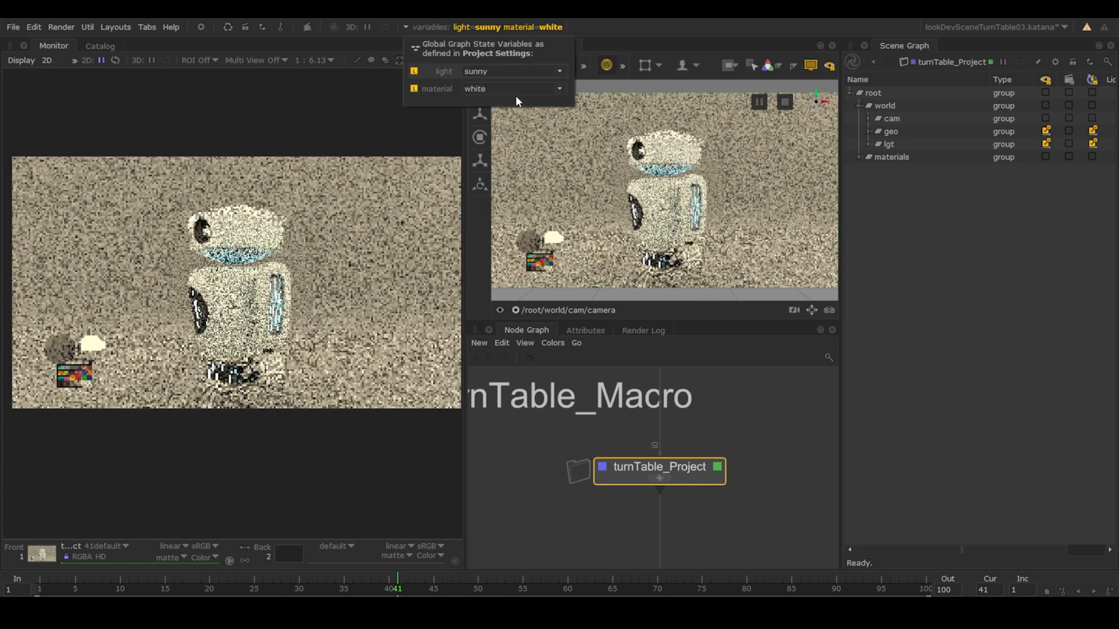
left_click(515, 90)
left_click(516, 112)
Maximize the Monitor and check the blue robot's rotation at frames 45 and 48.
left_click(431, 586)
key("space")
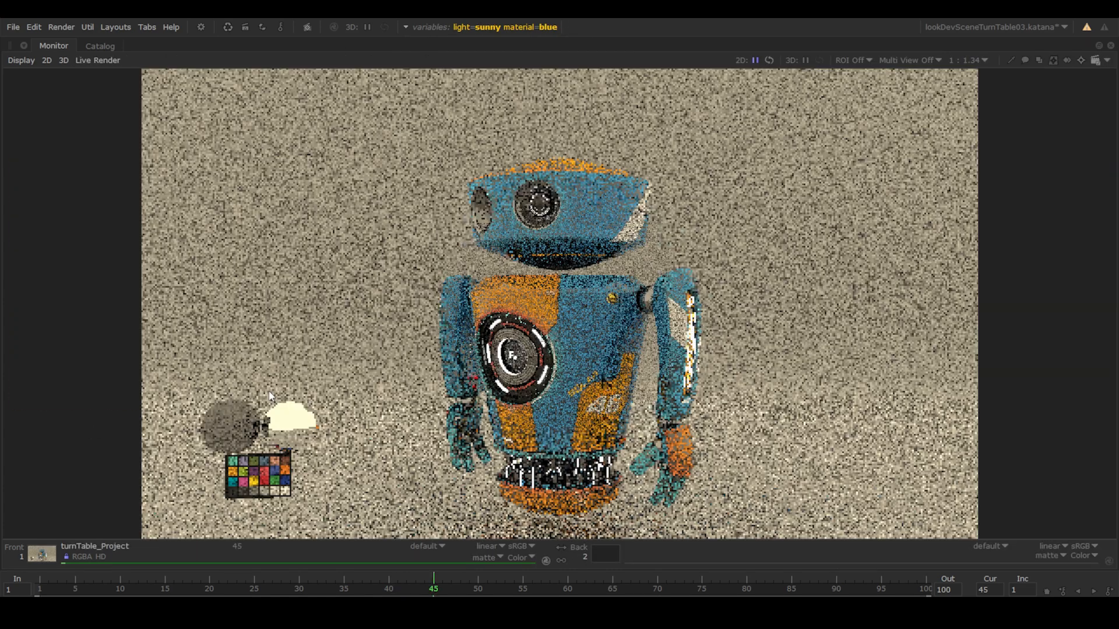
left_click(460, 587)
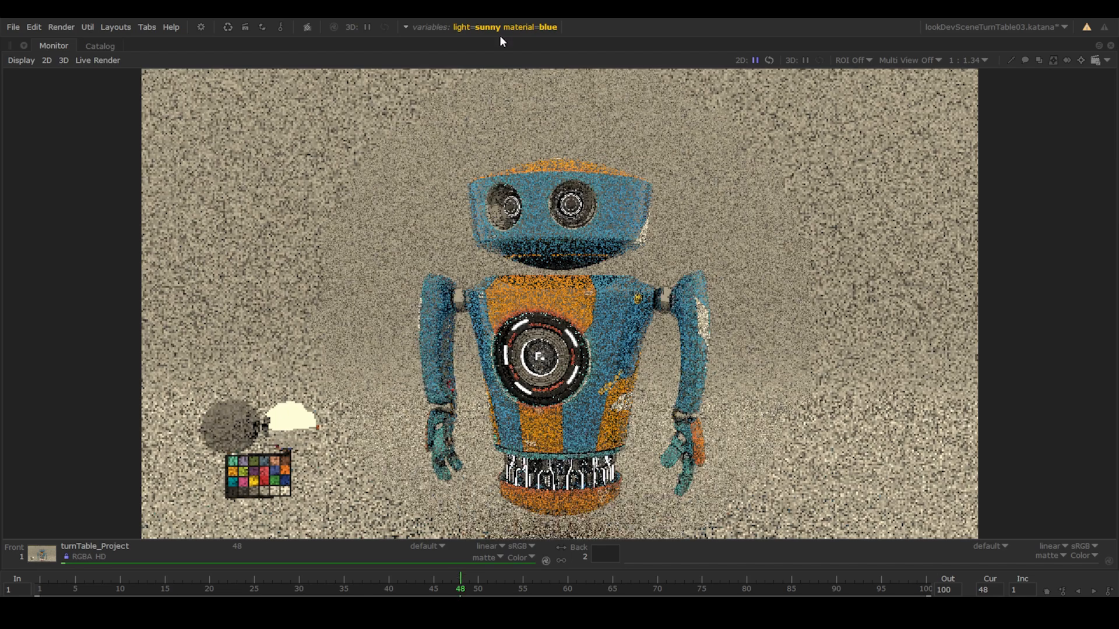
Switch the global light variable to a different lighting option and preview the turntable at an earlier frame.
left_click(406, 27)
left_click(512, 71)
left_click(512, 83)
left_click(129, 584)
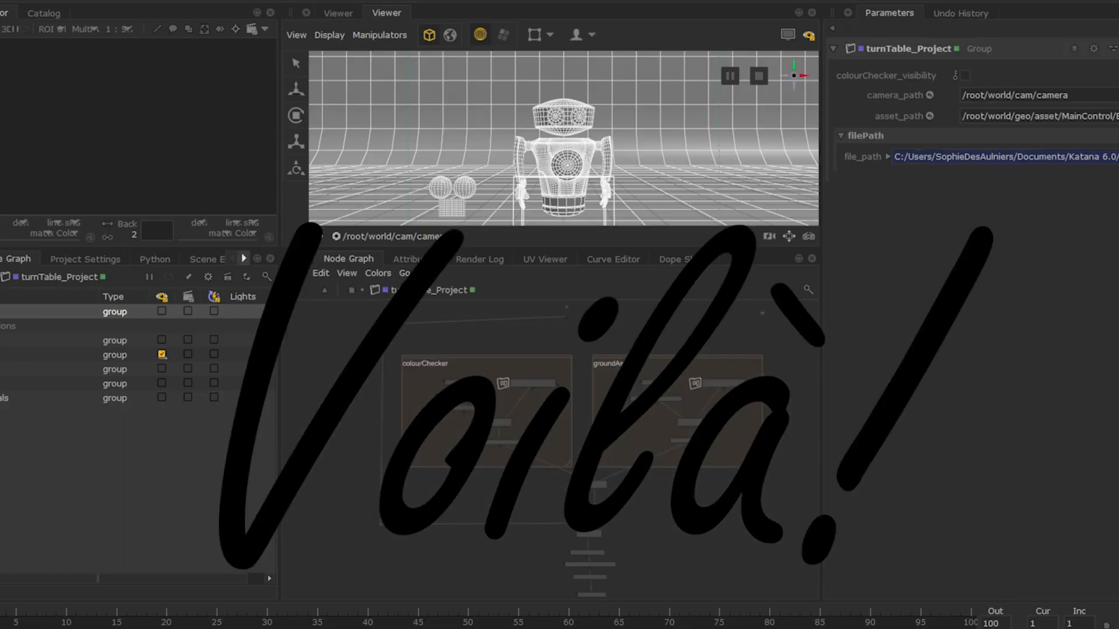
Maximize the node graph, leave the turnTable_Project group and review the whole network from assetIN to turnTable_Macro.
key("space")
middle_click_drag(640, 418, 672, 8)
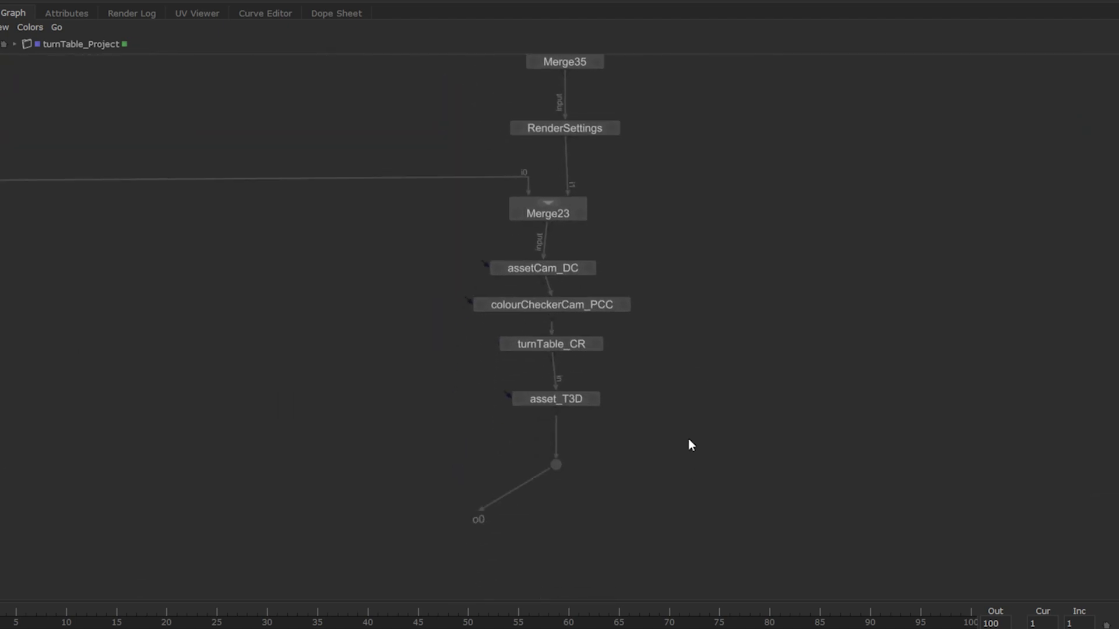
key("ctrl+BackSpace")
scroll(773, 465, "down", 8)
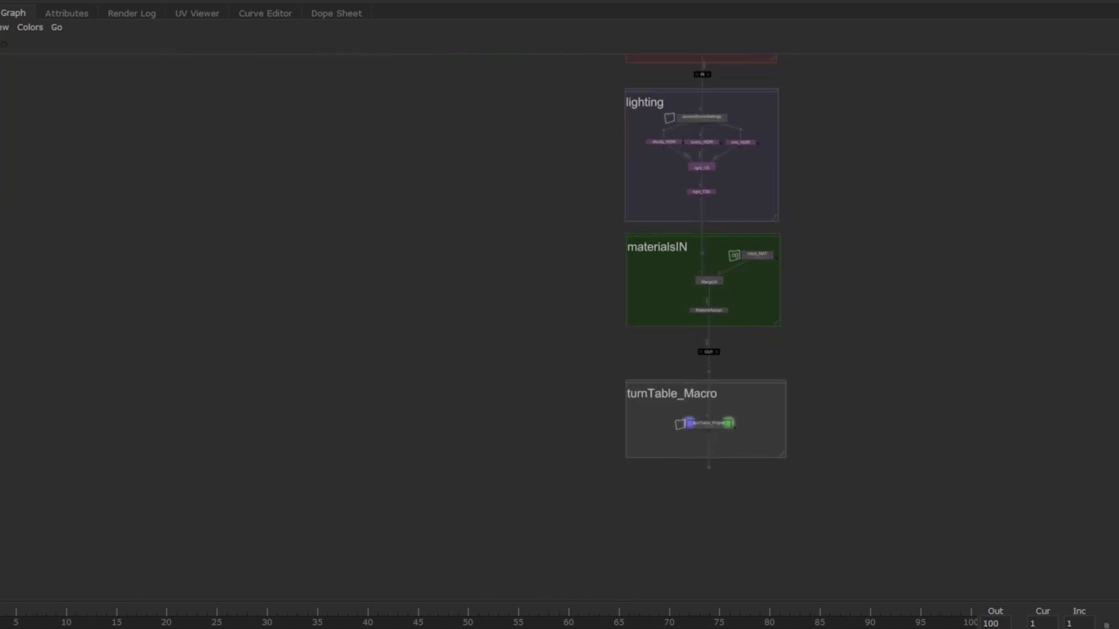
middle_click_drag(796, 260, 645, 280)
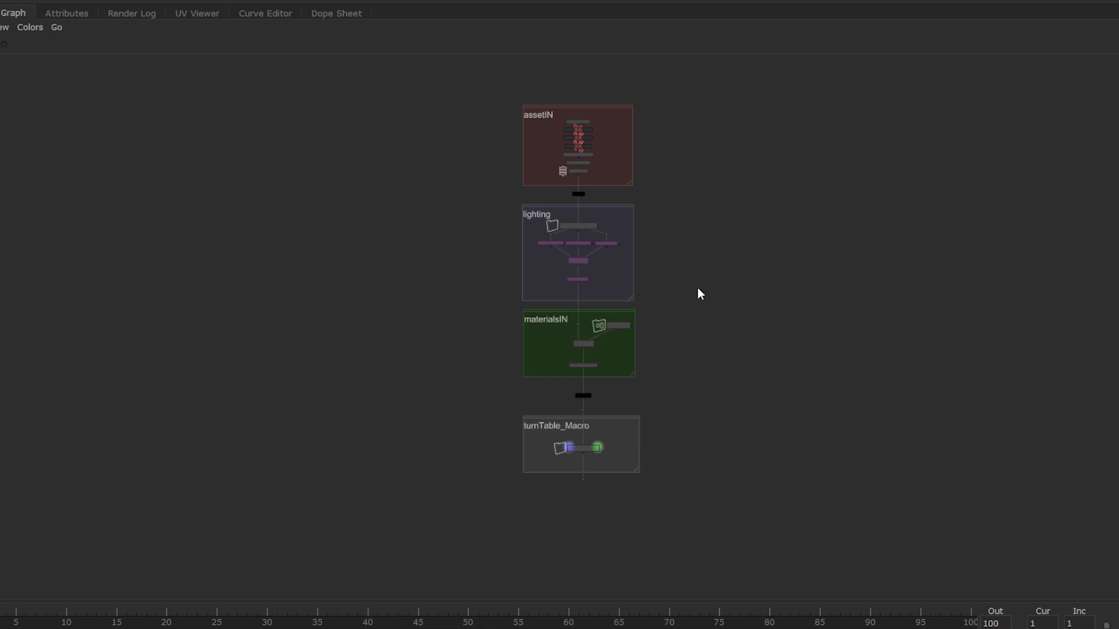